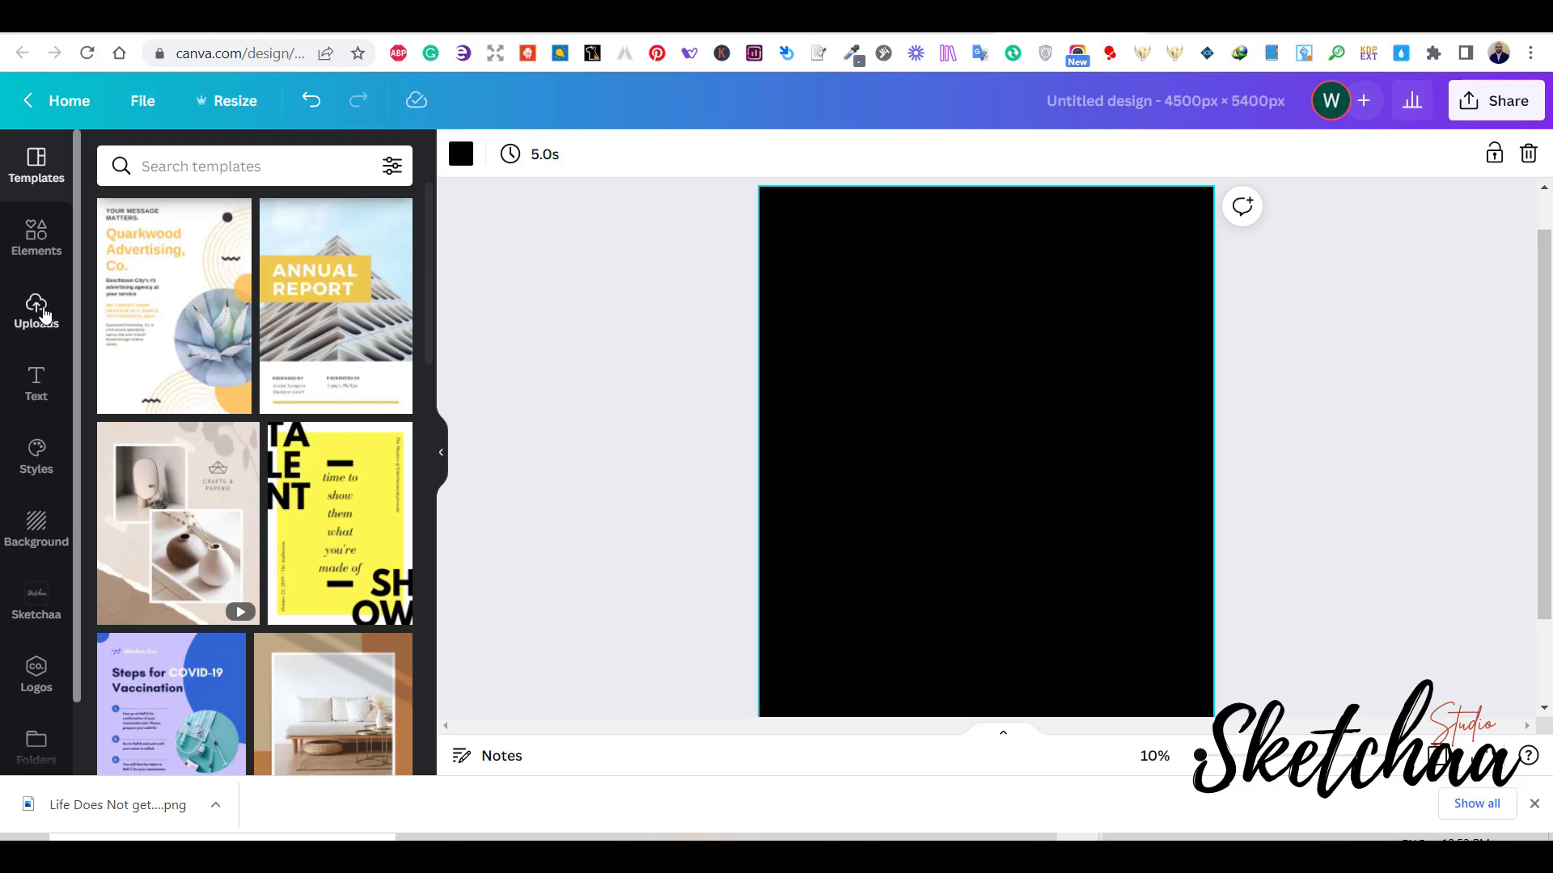
- Search the elements library for "OUTLINE ILLUSTRATION" and limit the results to graphics
left_click(37, 238)
left_click(172, 162)
type("OUTLINE ILLU")
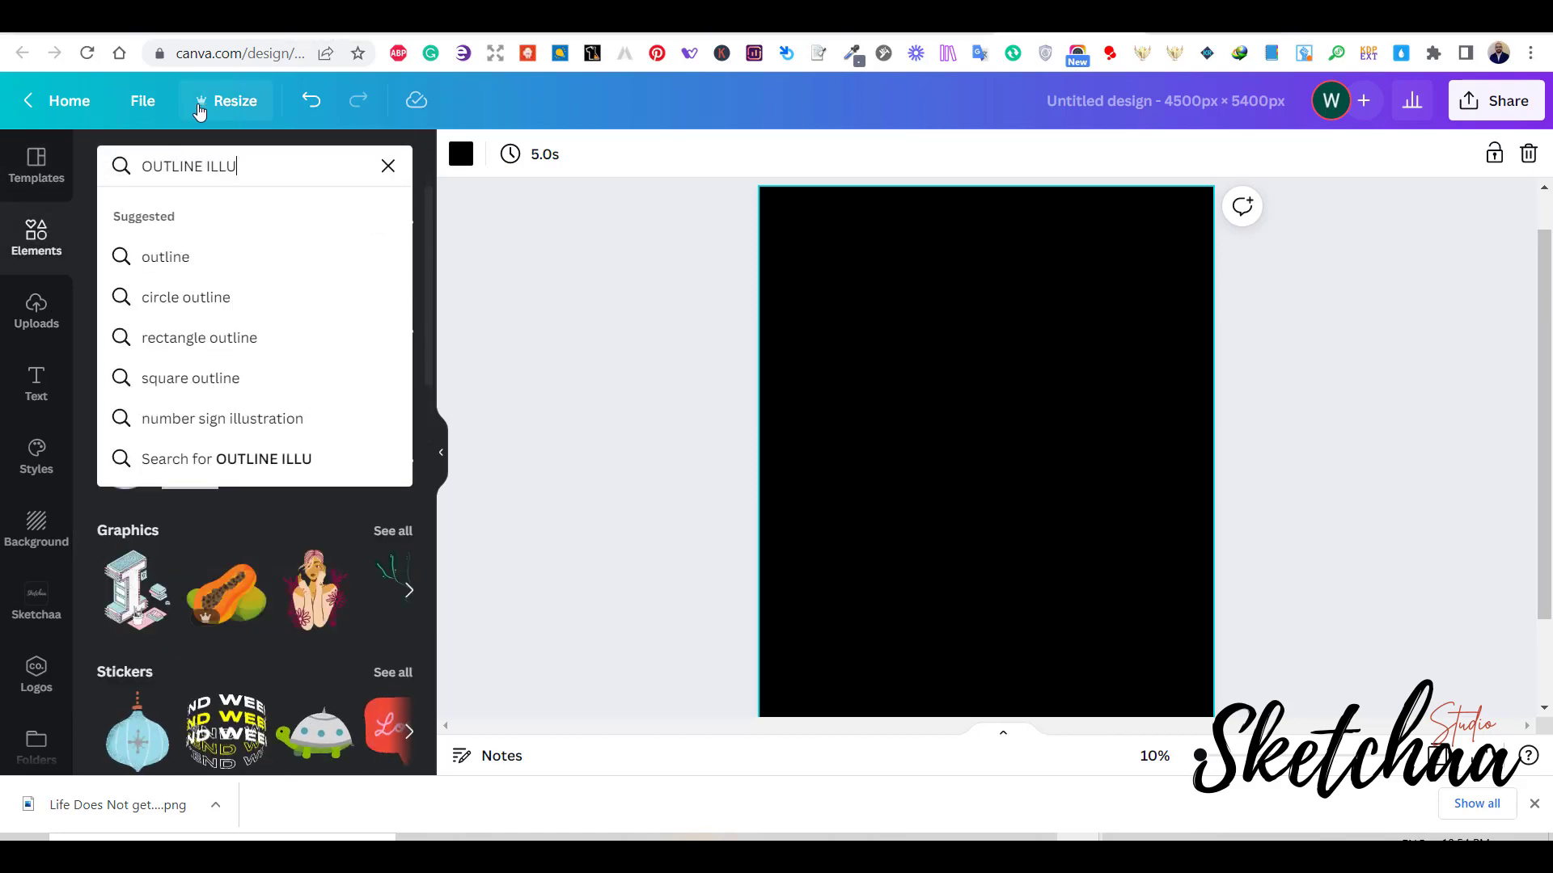
type("STRATION")
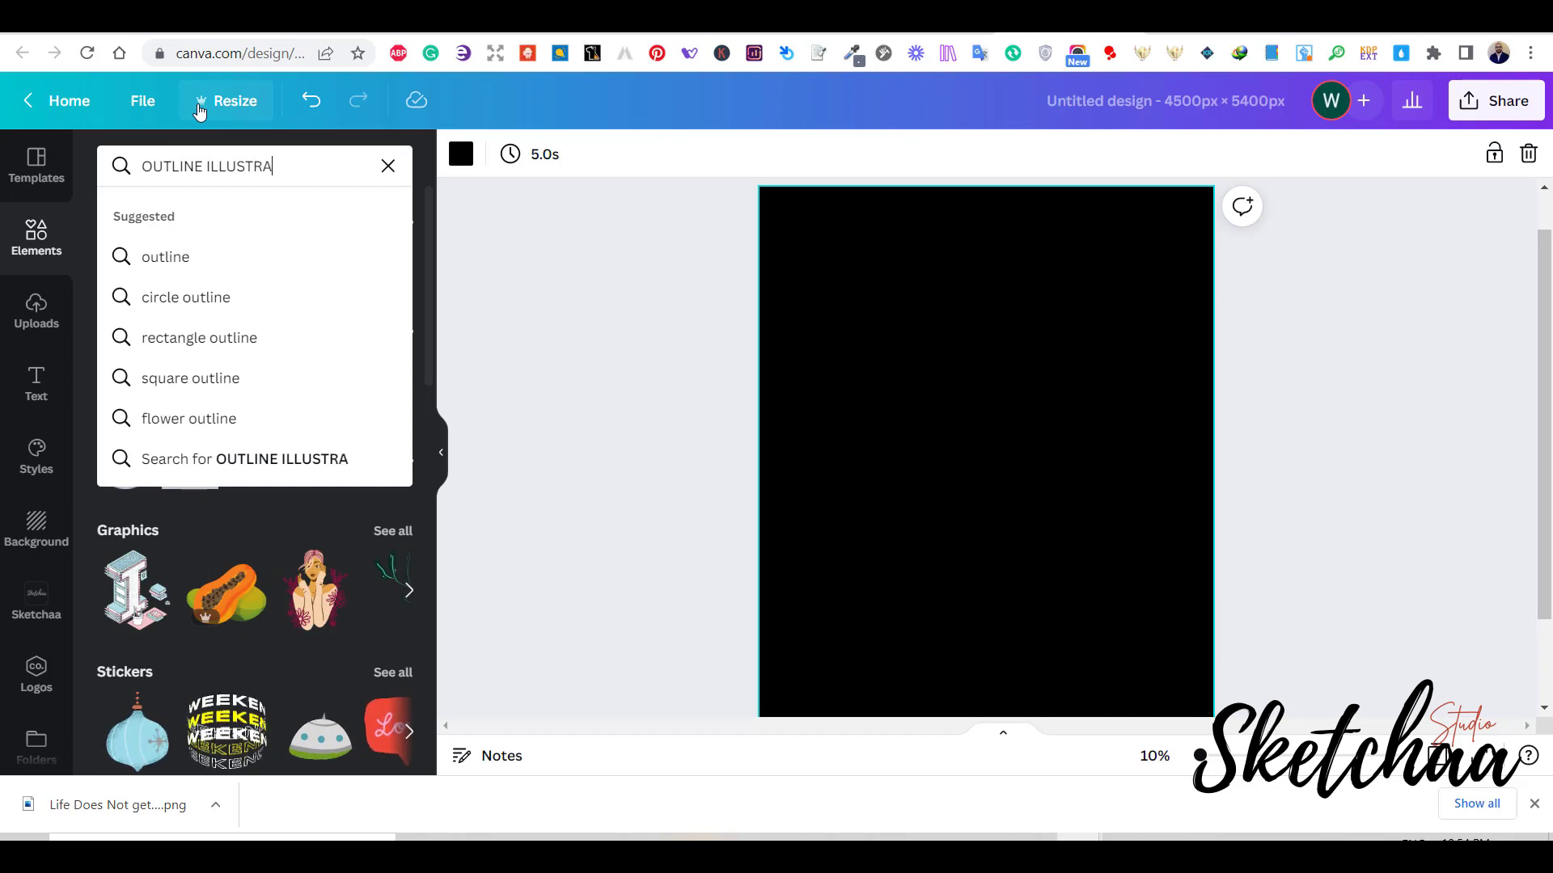
key("Return")
left_click(245, 215)
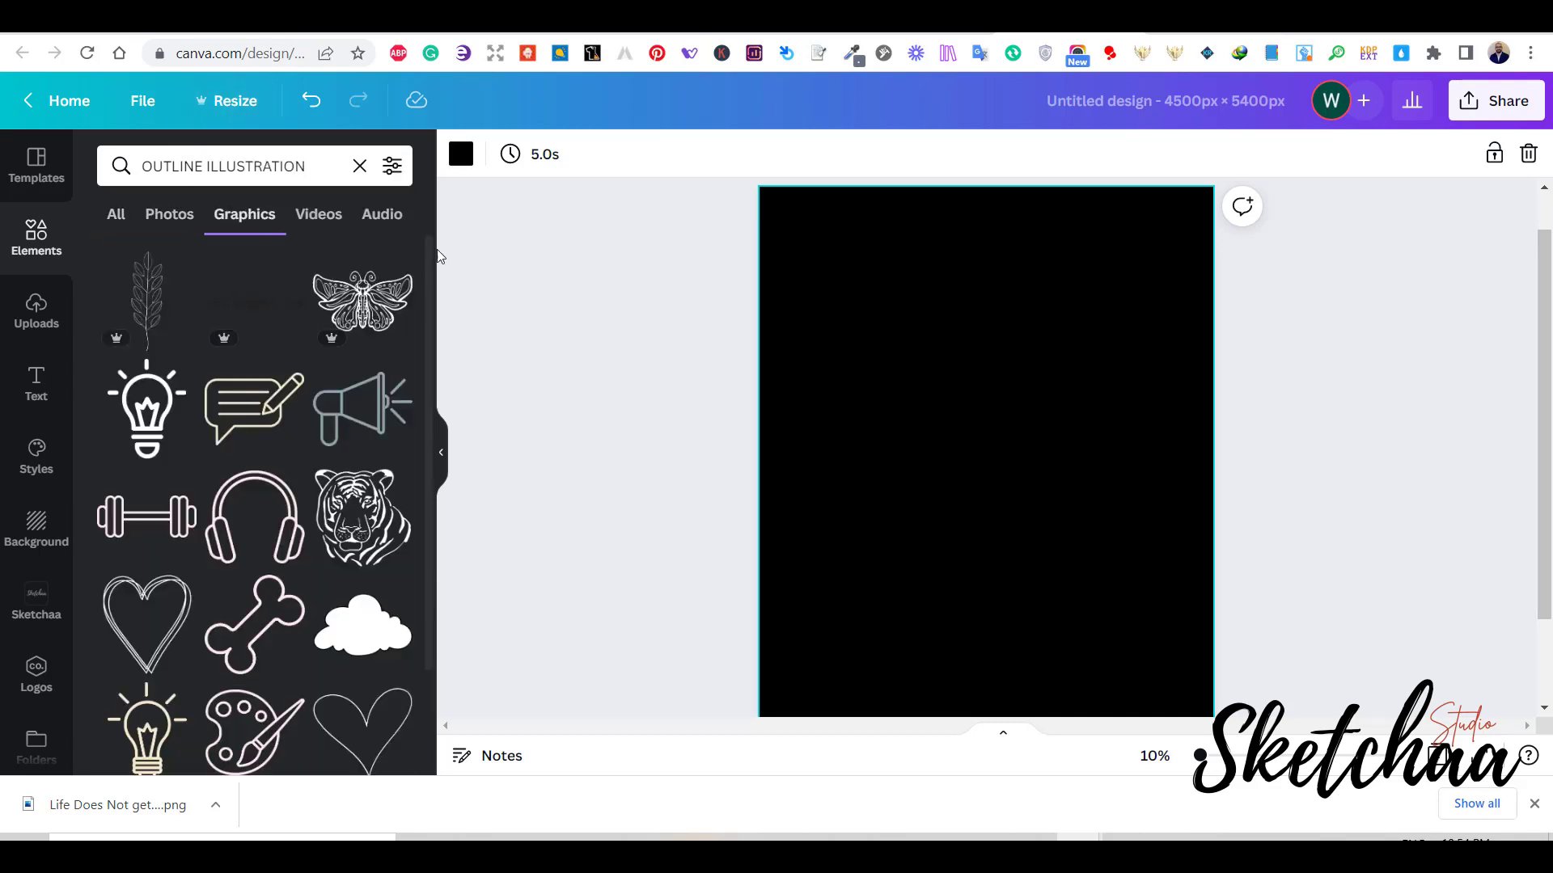
scroll(396, 331, "down", 2)
scroll(383, 363, "up", 2)
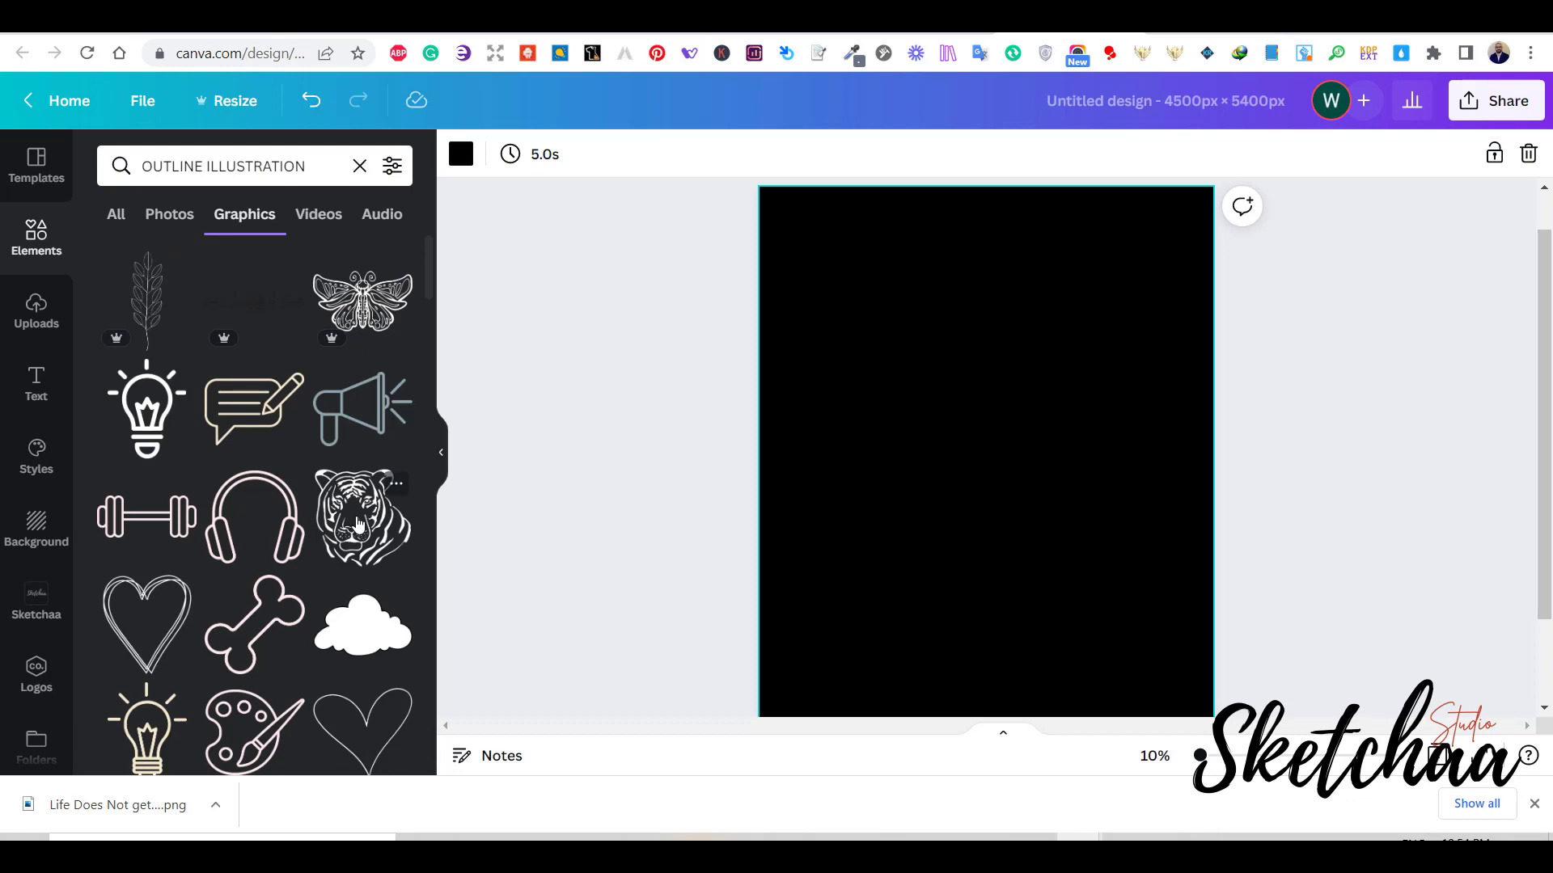
- Add the outlined tiger head graphic to the black page and recolour it white
left_click(359, 526)
left_click(461, 154)
left_click(388, 695)
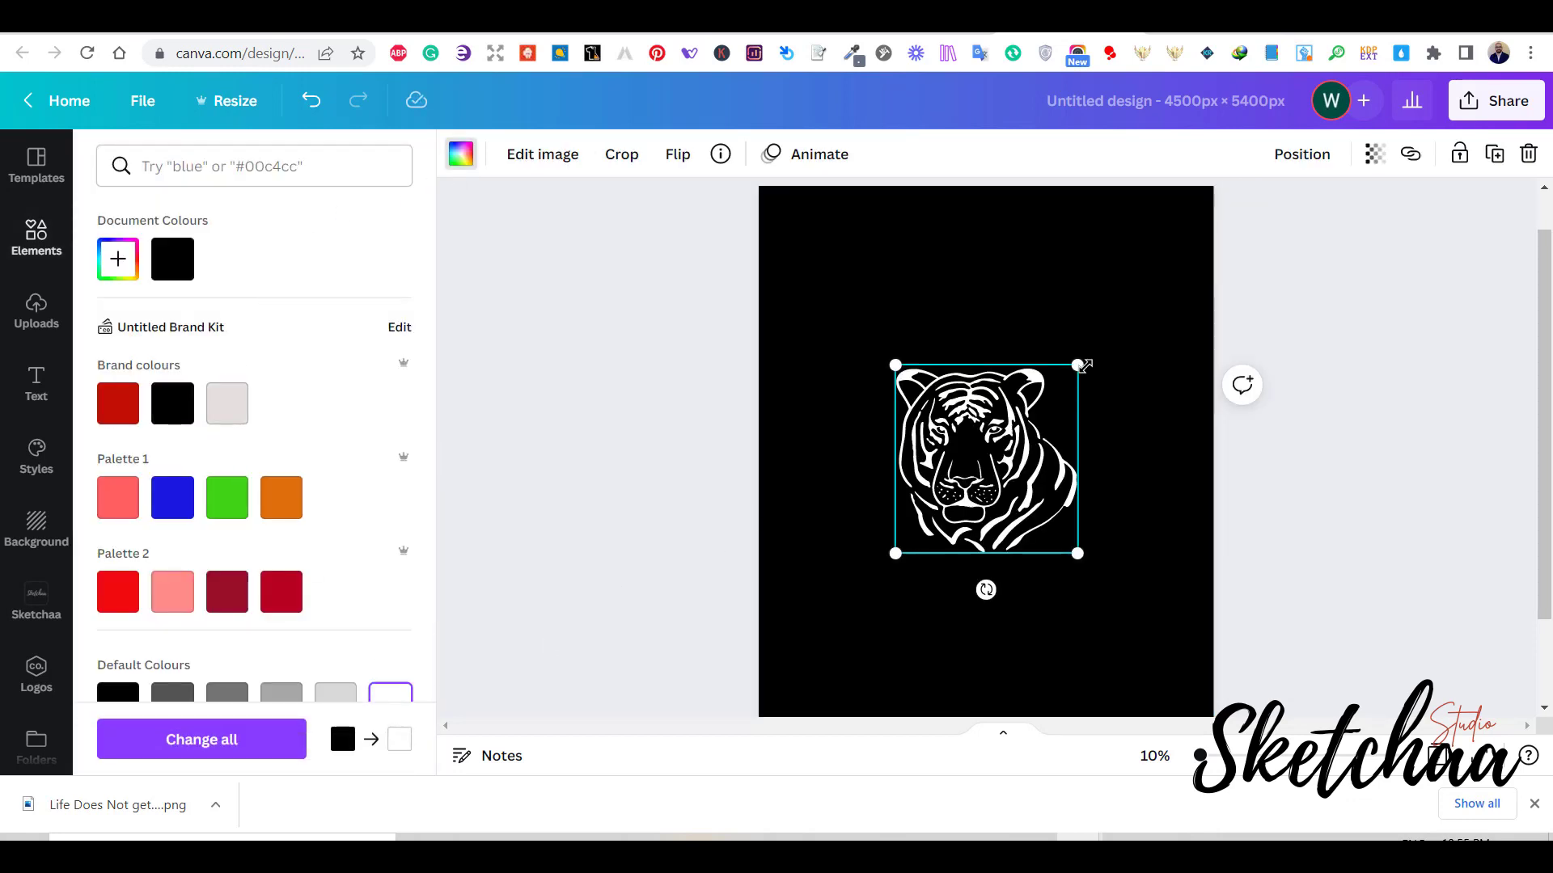
- Enlarge the white tiger to span about two thirds of the page's width, keeping it near the middle
left_click_drag(1084, 365, 1165, 278)
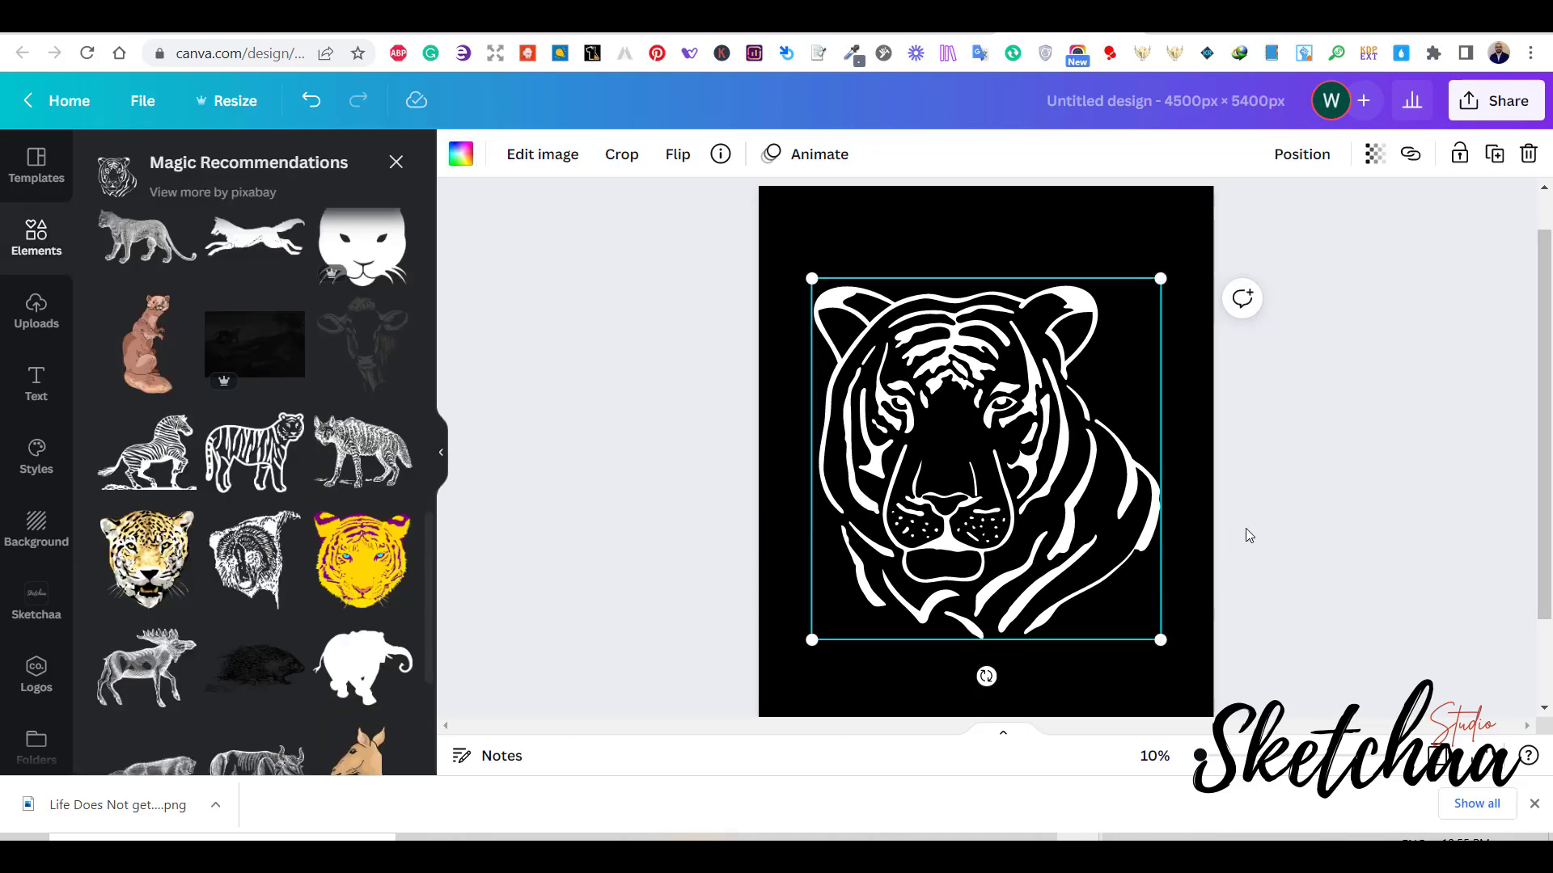
scroll(1244, 640, "down", 1)
scroll(1242, 634, "up", 1)
left_click_drag(1157, 649, 1141, 624)
left_click(1279, 580)
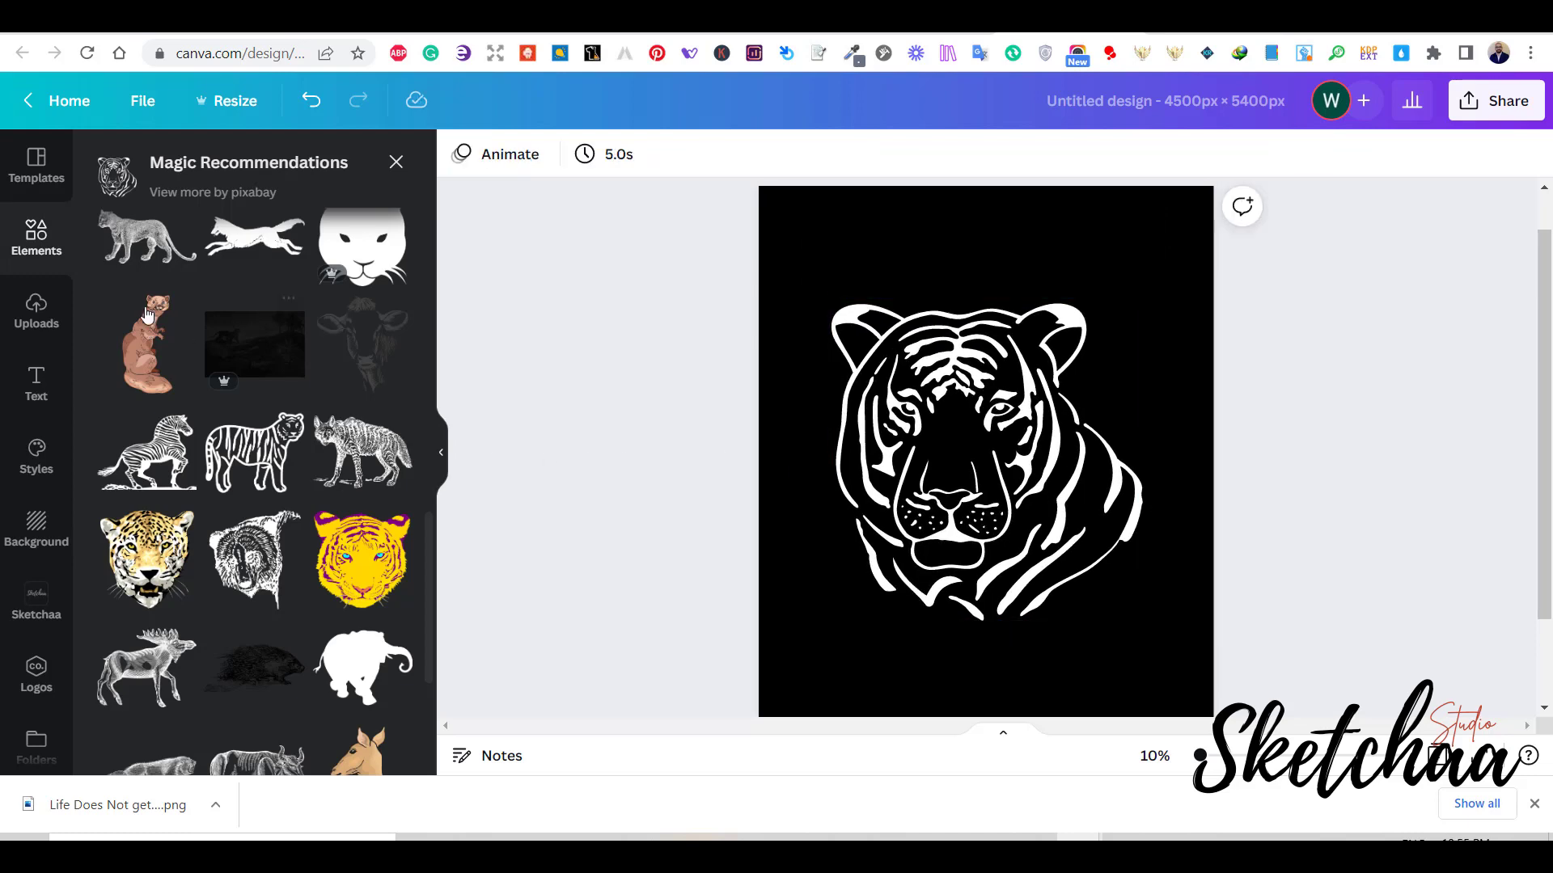
- Add a heading above the tiger at font size 200 and change its text to "Easier"
left_click(32, 384)
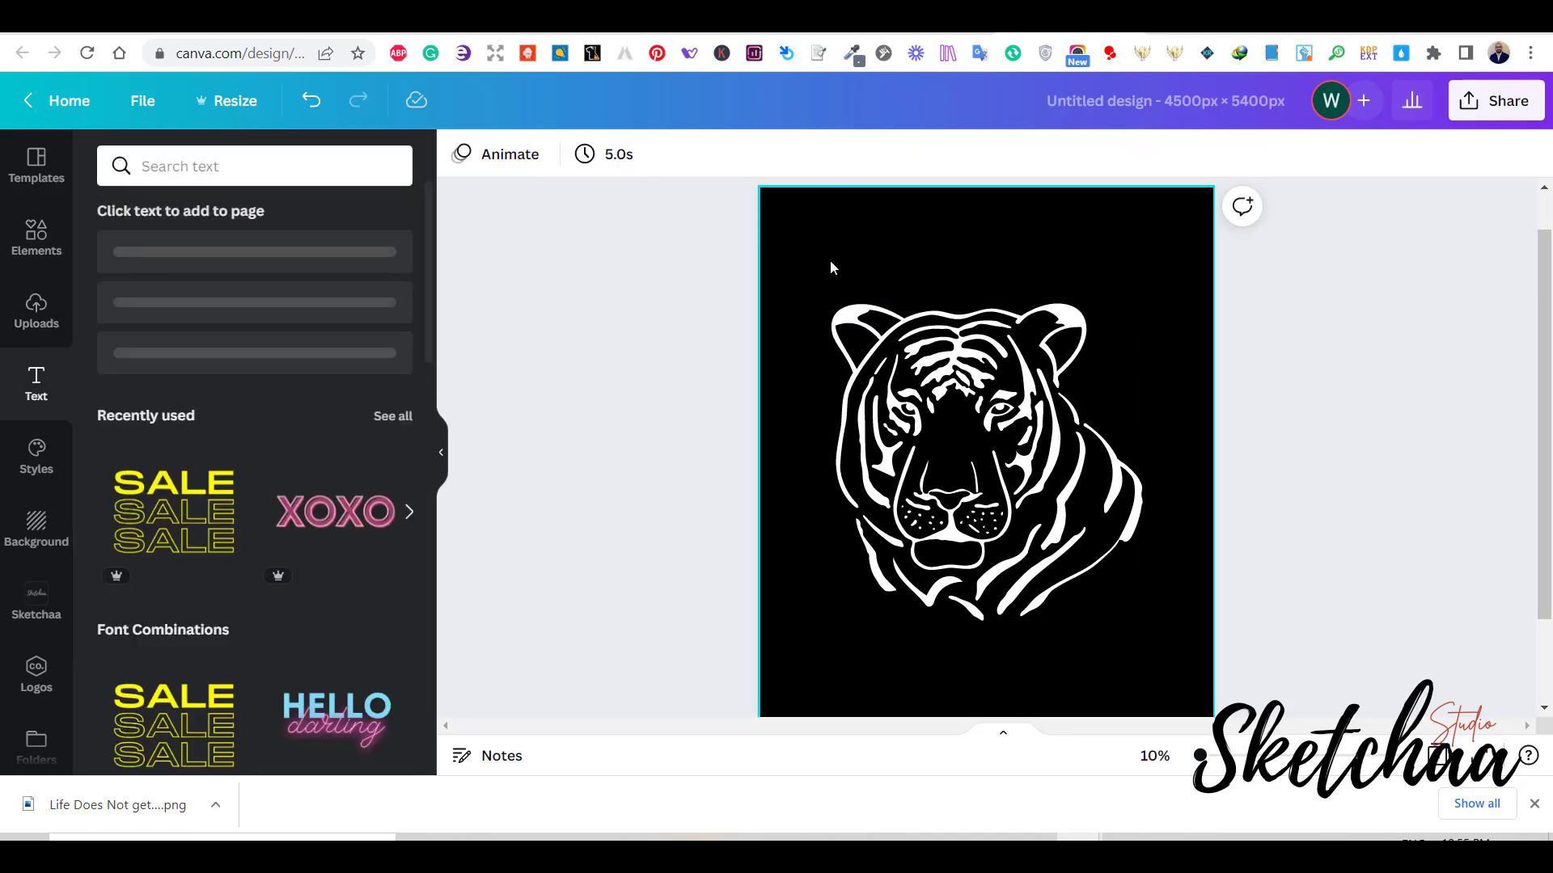
left_click(215, 271)
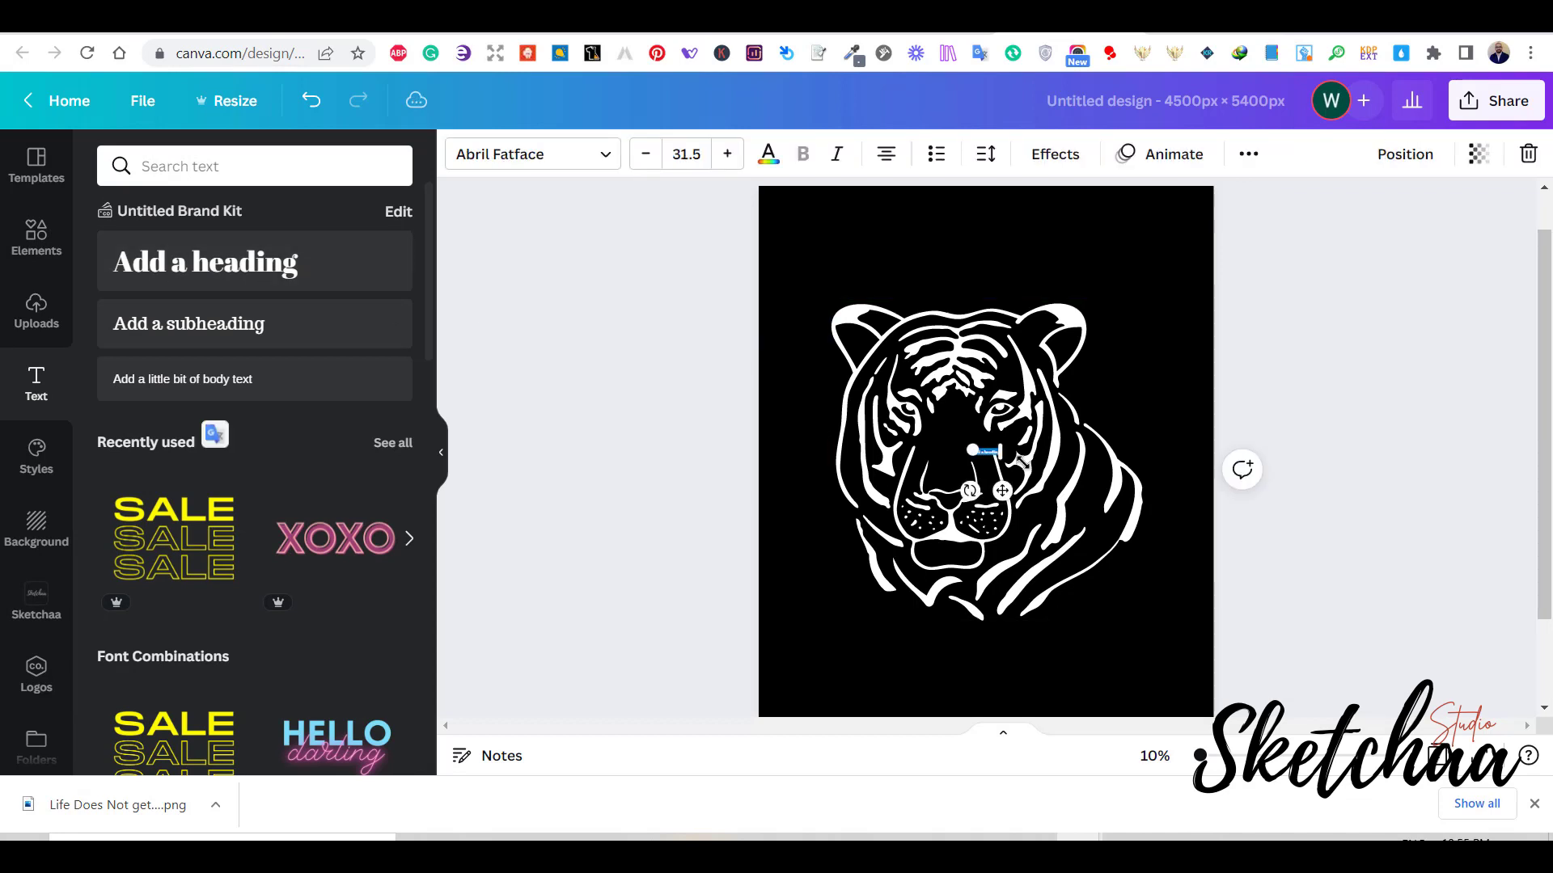
left_click(688, 157)
type("200")
key("Return")
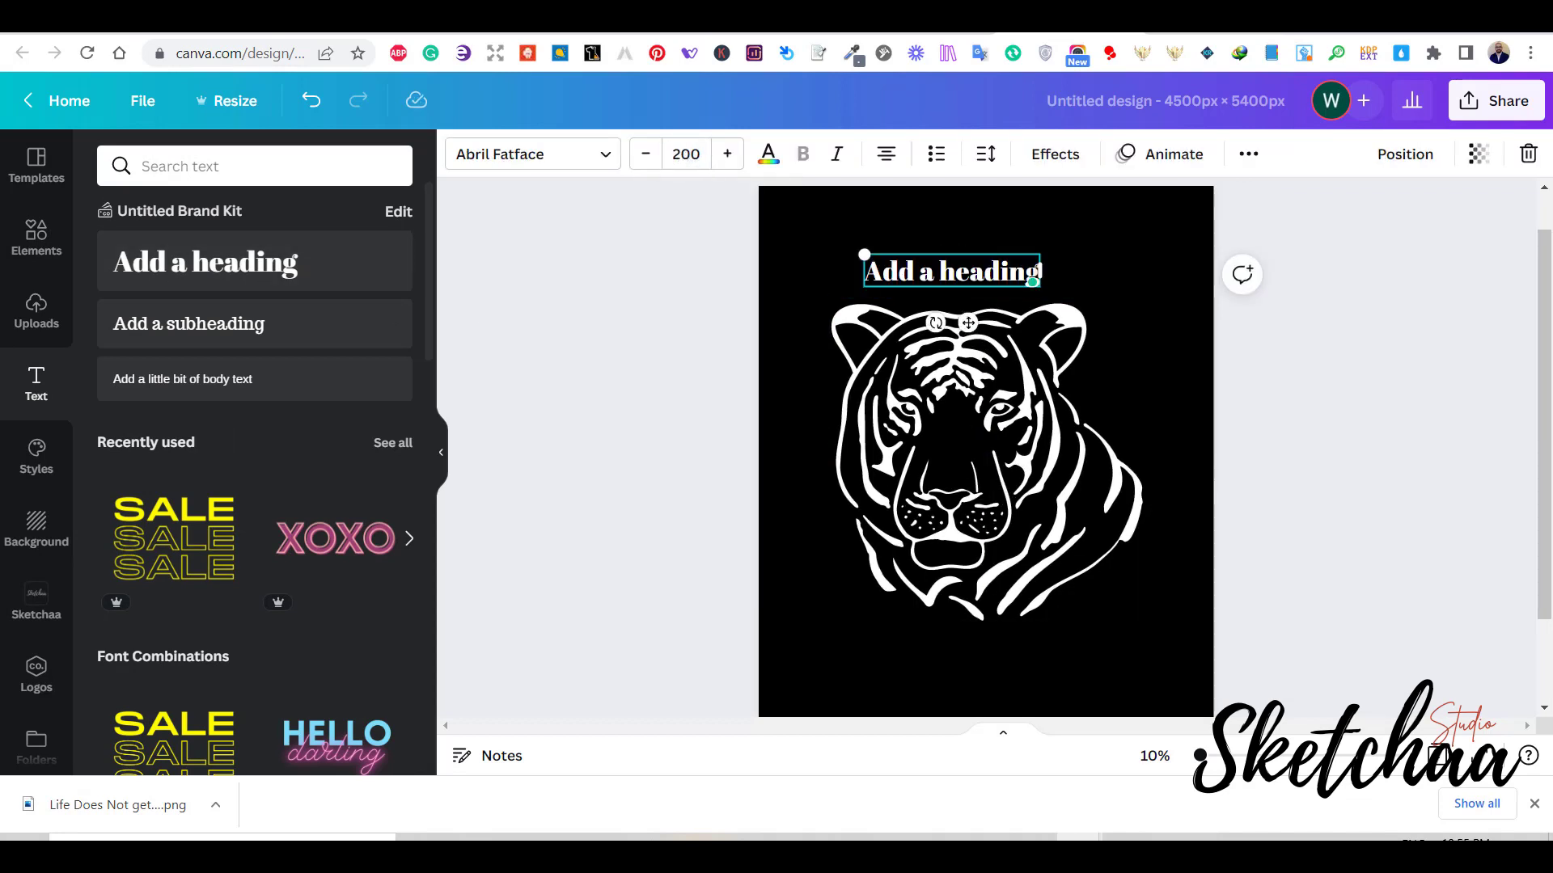
type("Ea")
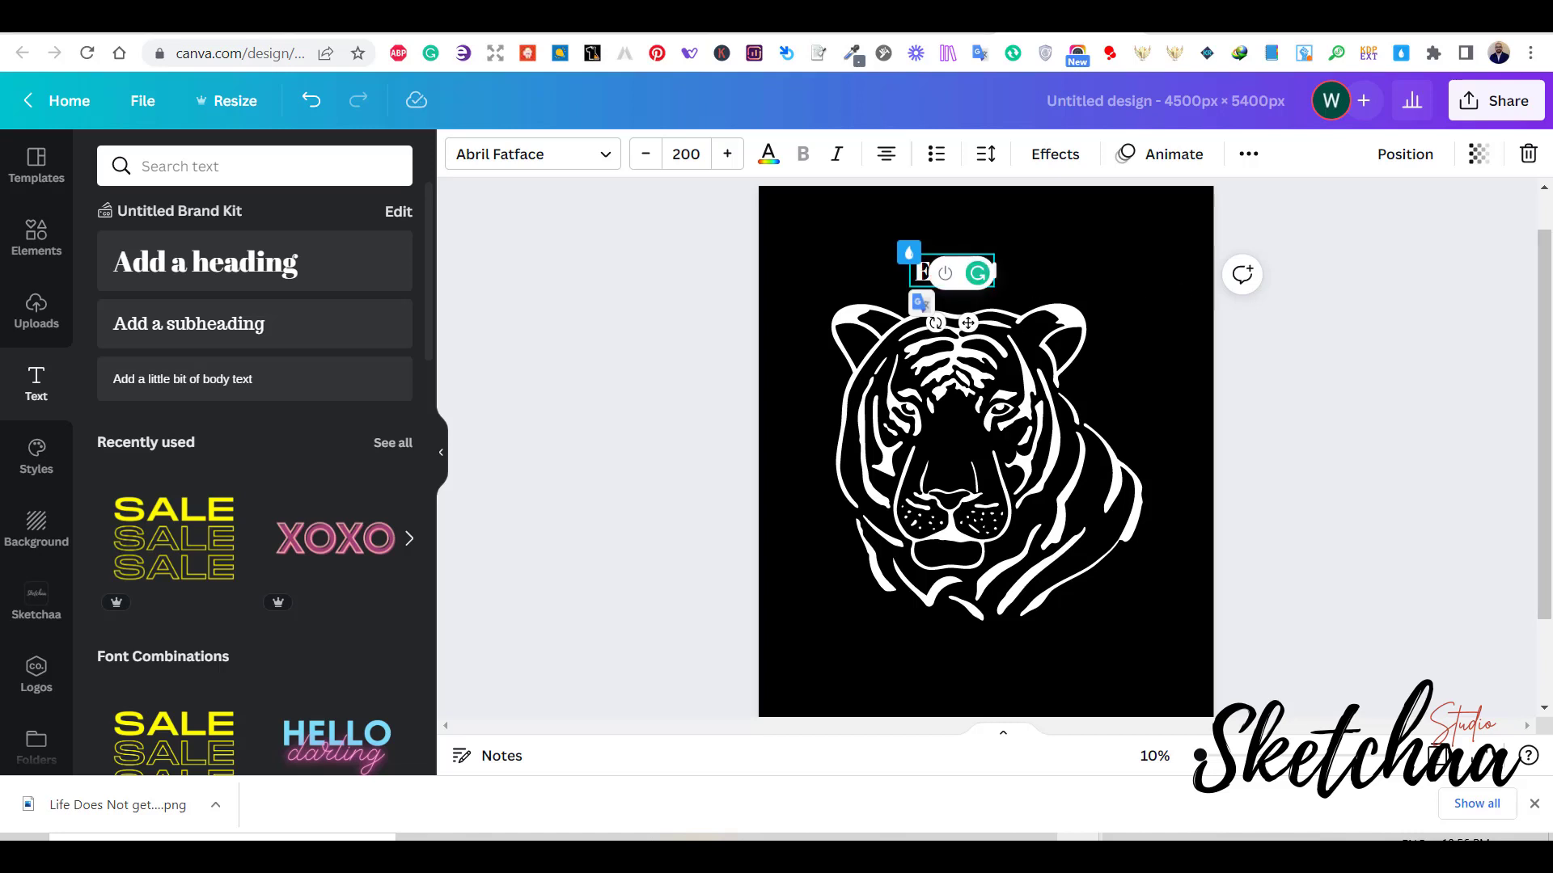
- Set the "Easier" heading to font size 800, widen its text box and place it just above the tiger's head
left_click(686, 156)
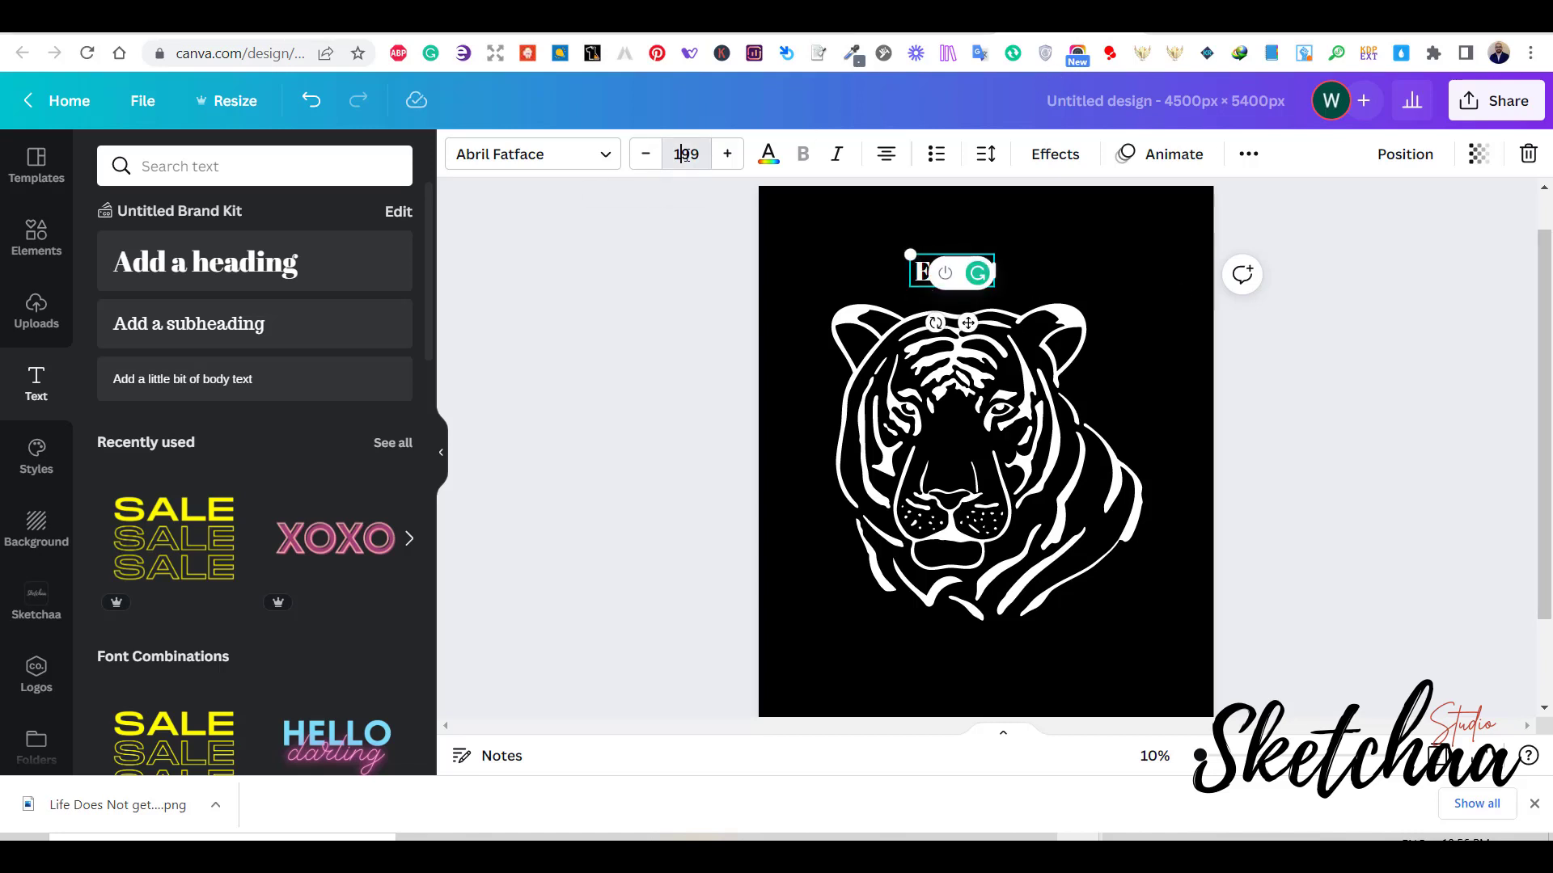
type("800")
key("Return")
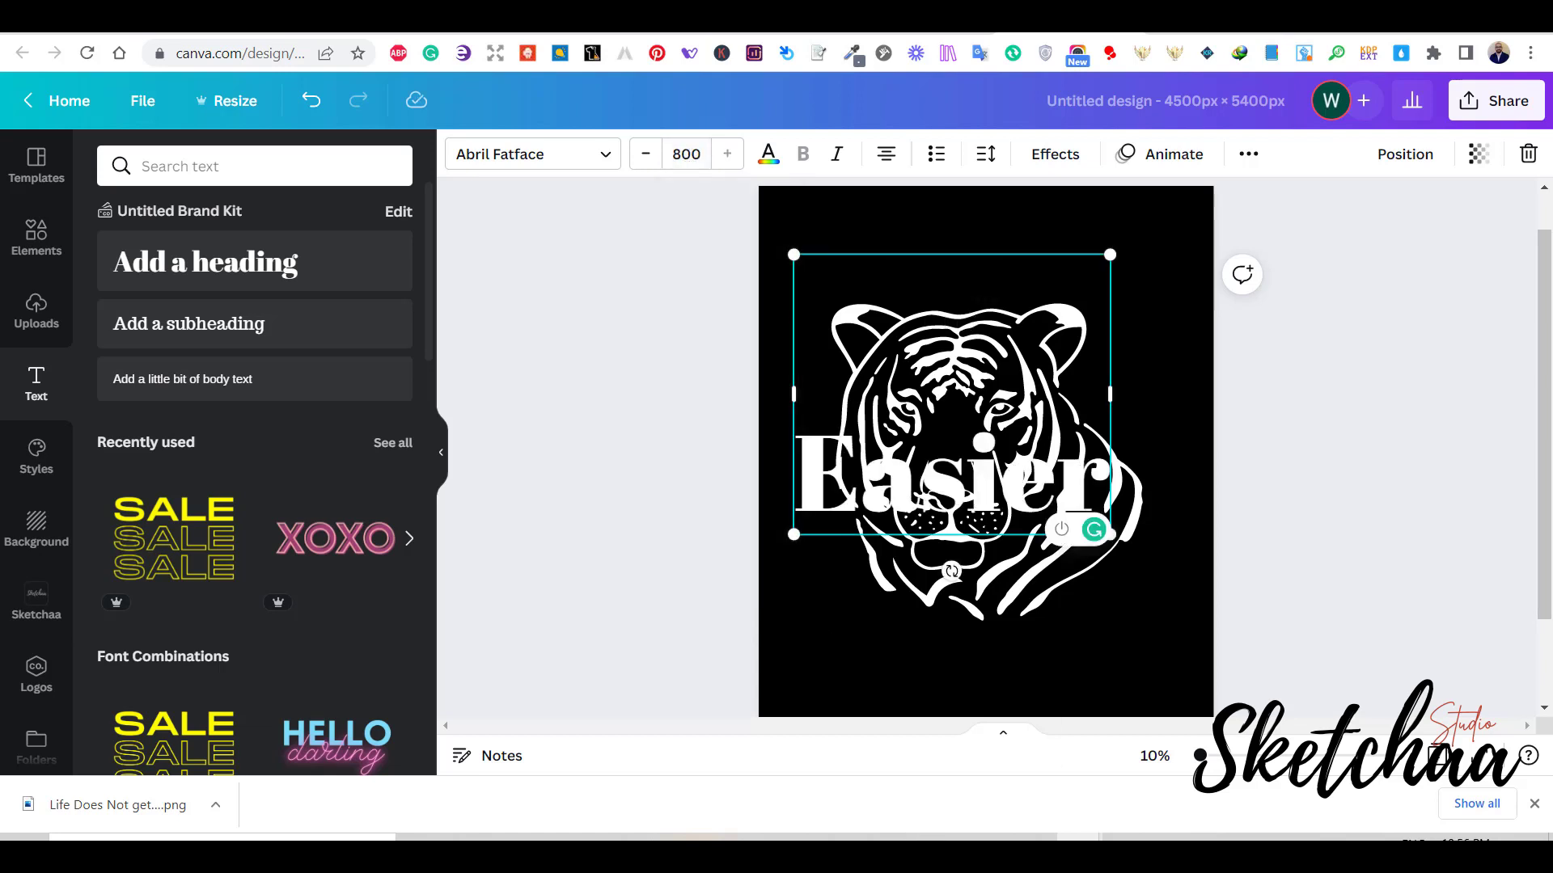
left_click_drag(954, 477, 983, 275)
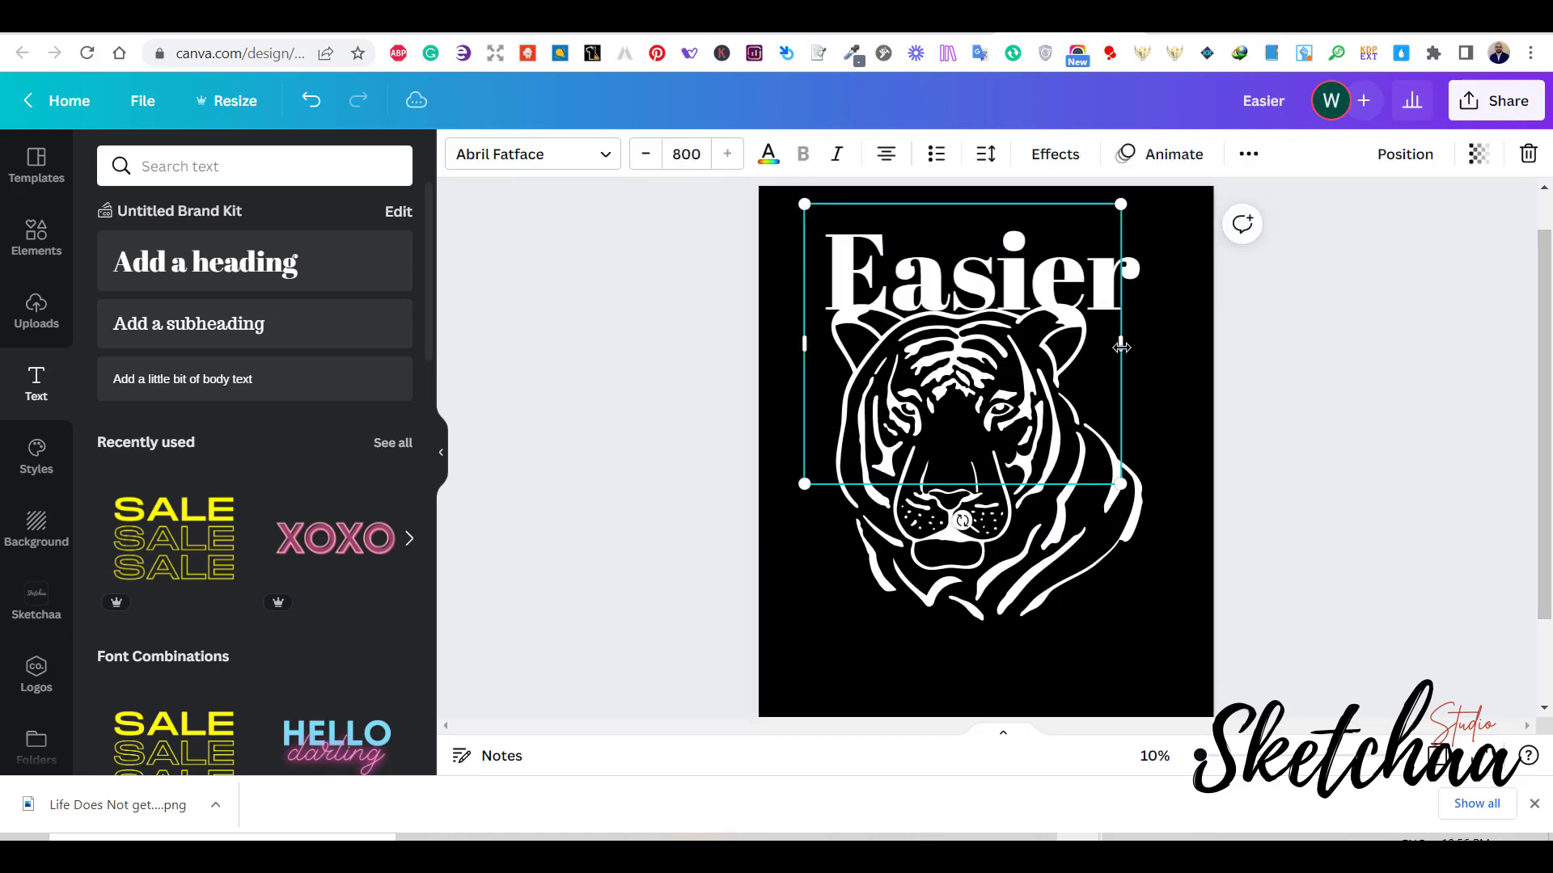
left_click_drag(1121, 346, 1160, 380)
left_click_drag(1021, 273, 1002, 271)
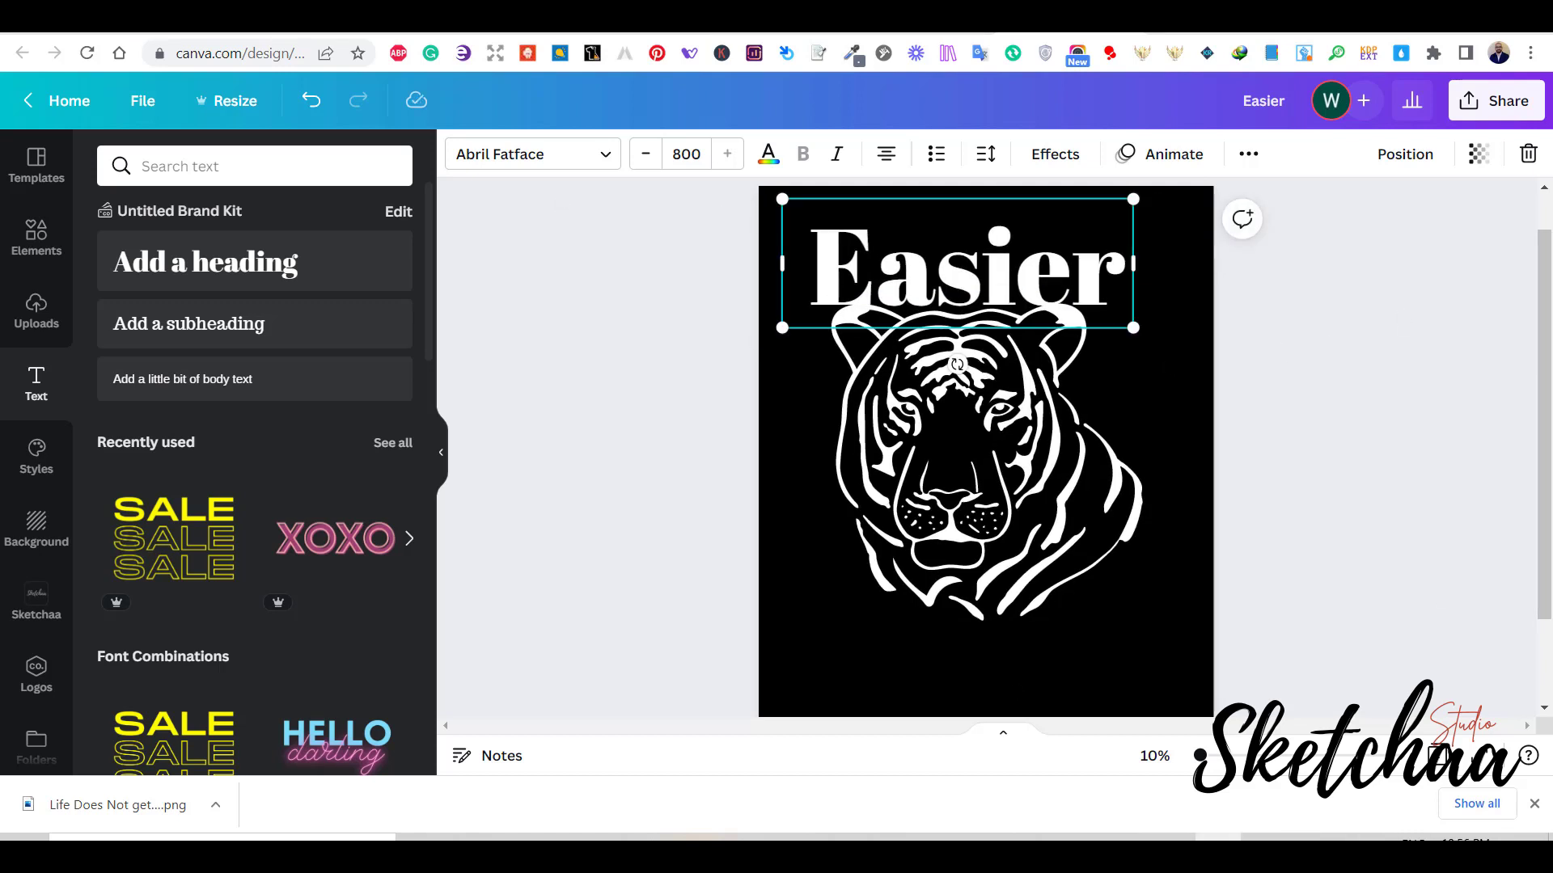
- Check the font list in the Notepad document and change the "Easier" heading's font to Celandine
left_click_drag(1537, 231, 891, 457)
left_click_drag(1225, 456, 1503, 543)
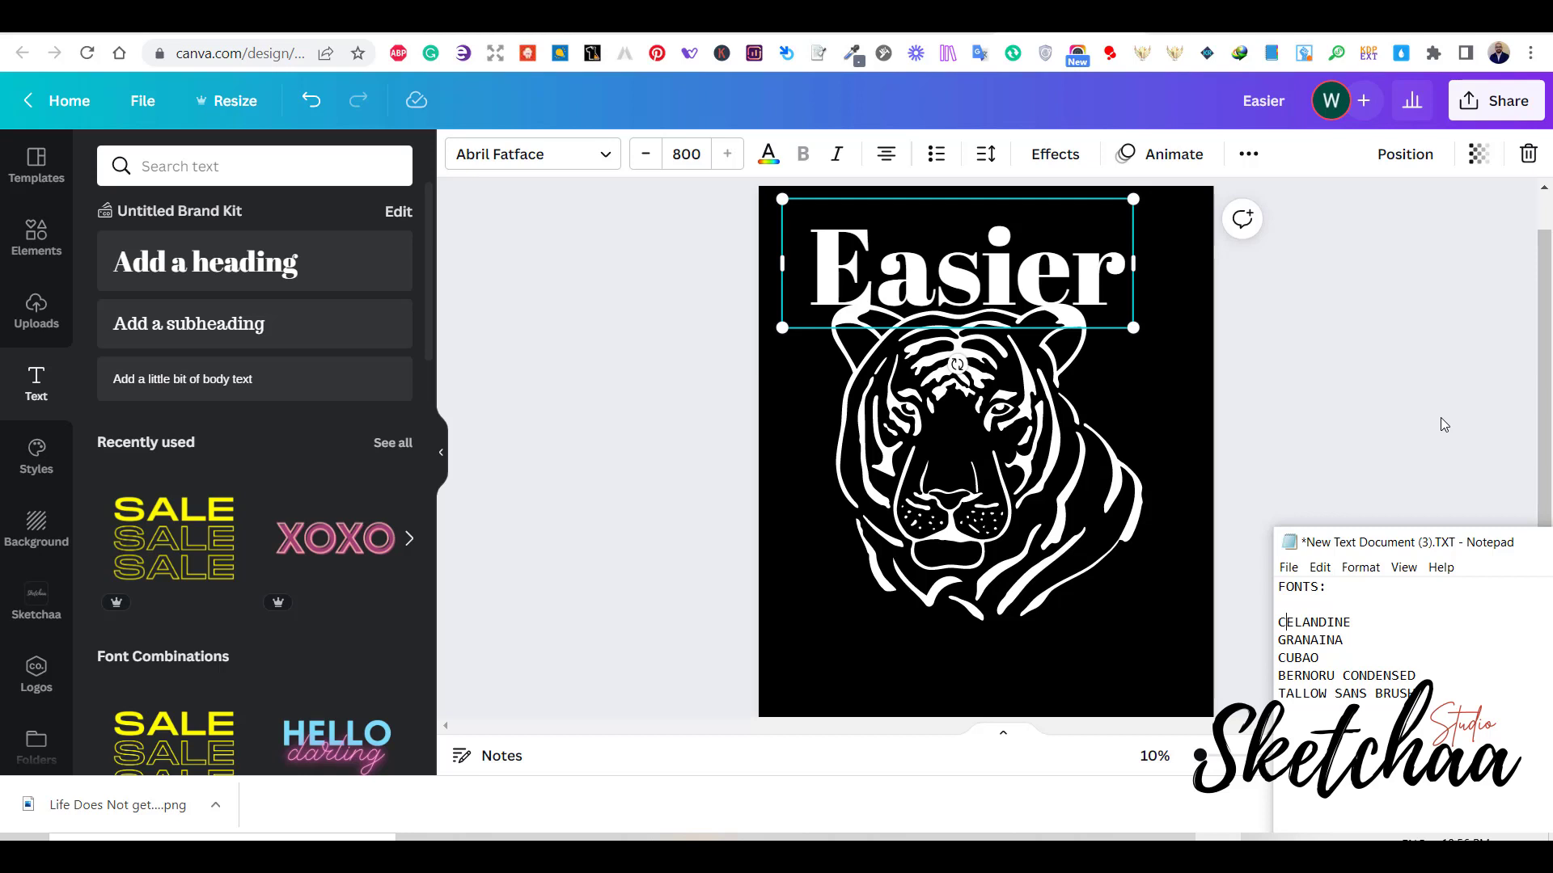
left_click(514, 160)
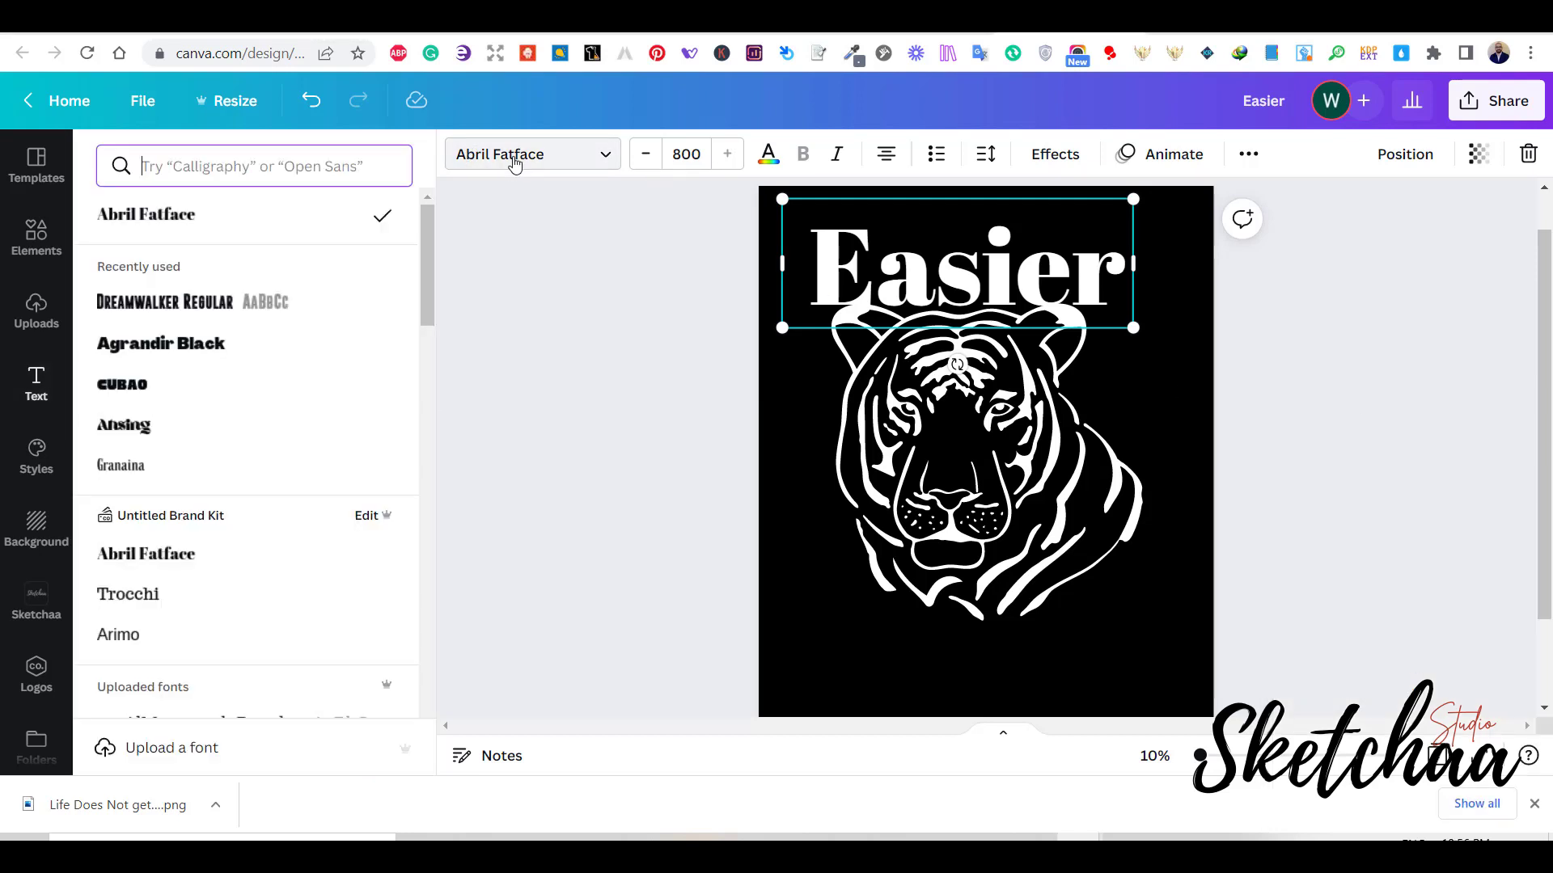
type("ce")
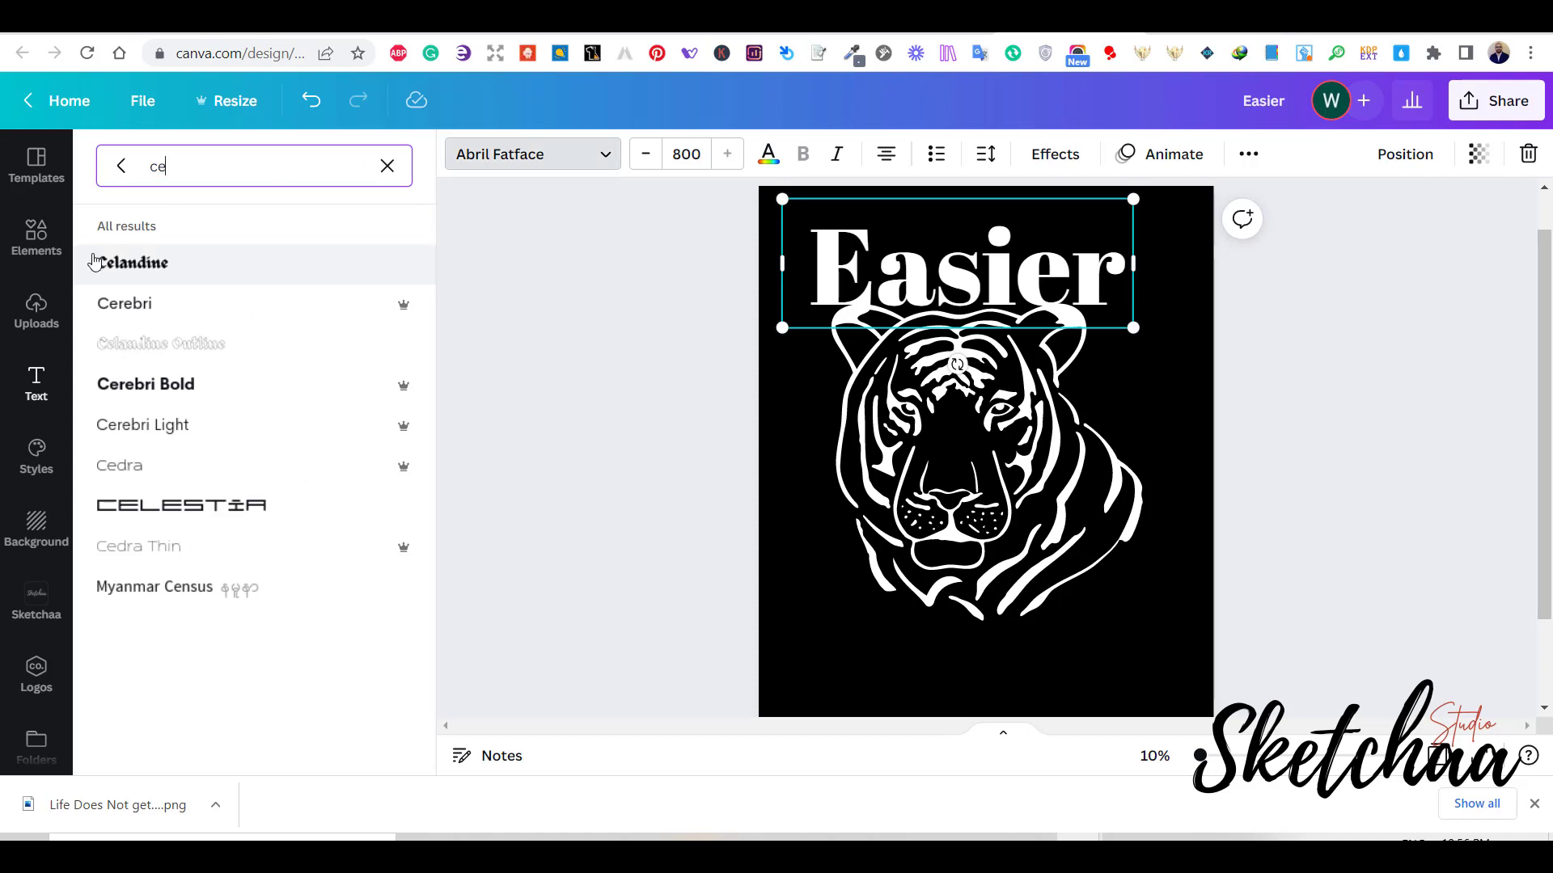
left_click(94, 261)
- Widen the "Easier" text box and scale the heading up to font size 867
mouse_move(783, 262)
left_mouse_down()
mouse_move(808, 276)
mouse_move(781, 267)
left_mouse_up()
mouse_move(1132, 328)
left_mouse_down()
mouse_move(1157, 356)
mouse_move(1142, 353)
left_mouse_up()
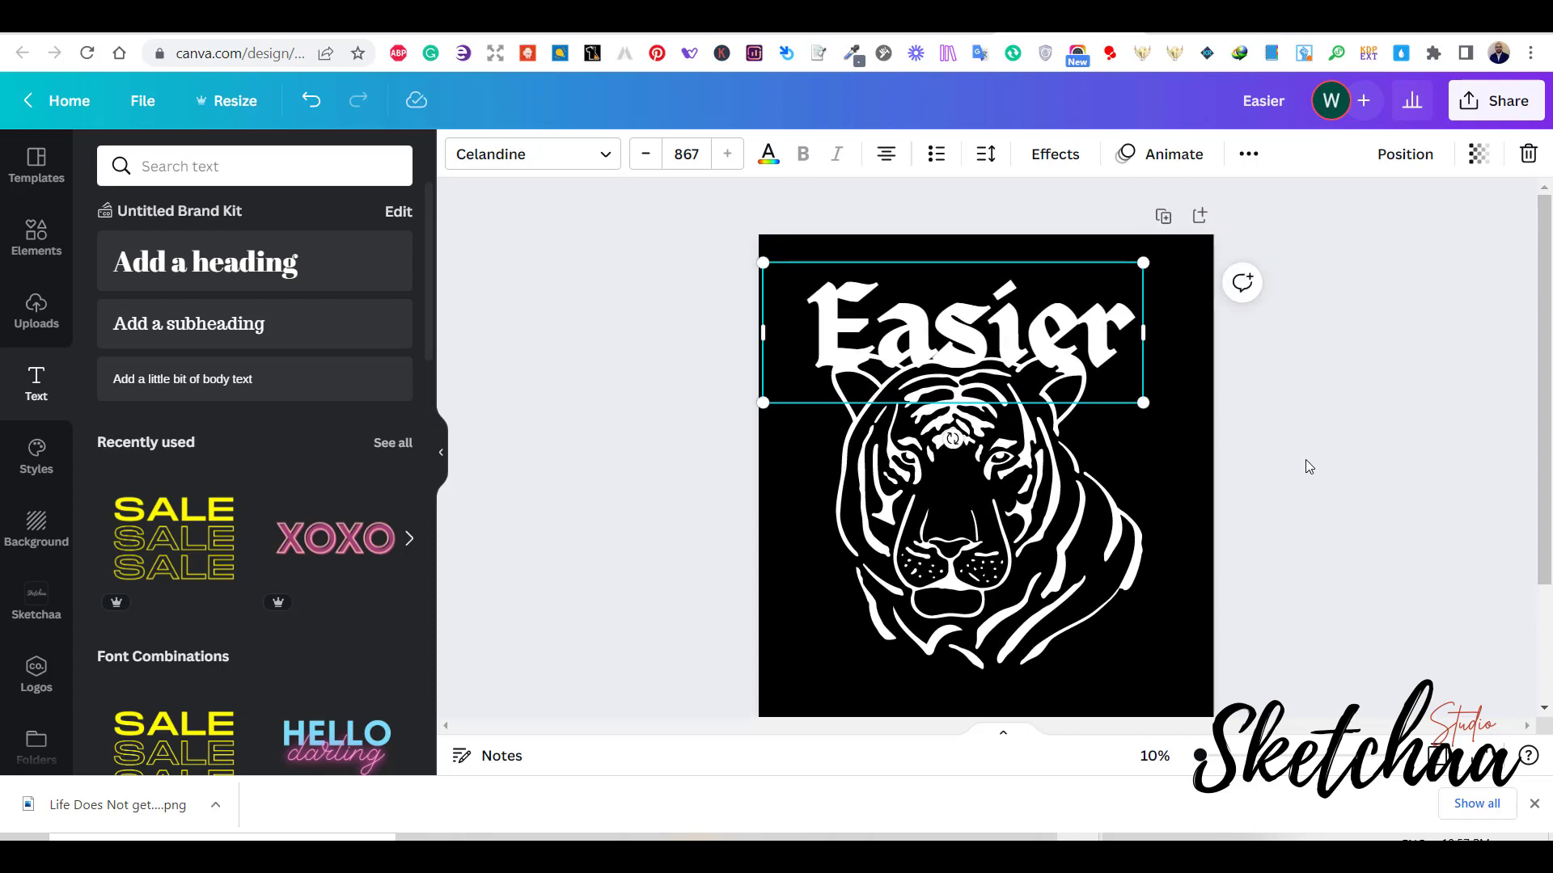
left_click(1314, 465)
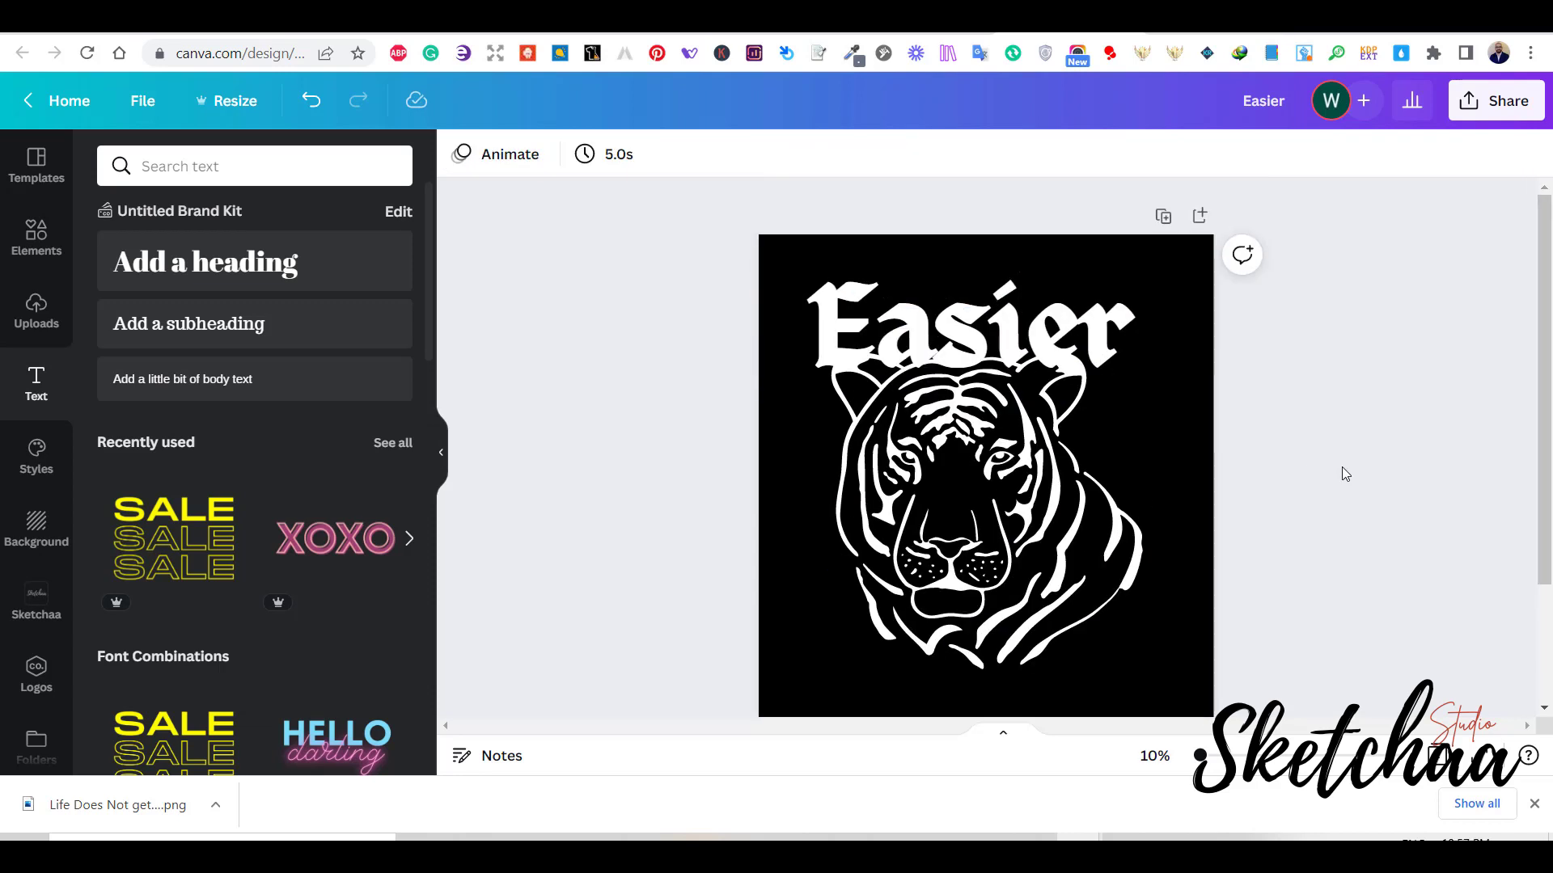
- Duplicate the tiger as a black copy and align it over the white original
left_click(1124, 553)
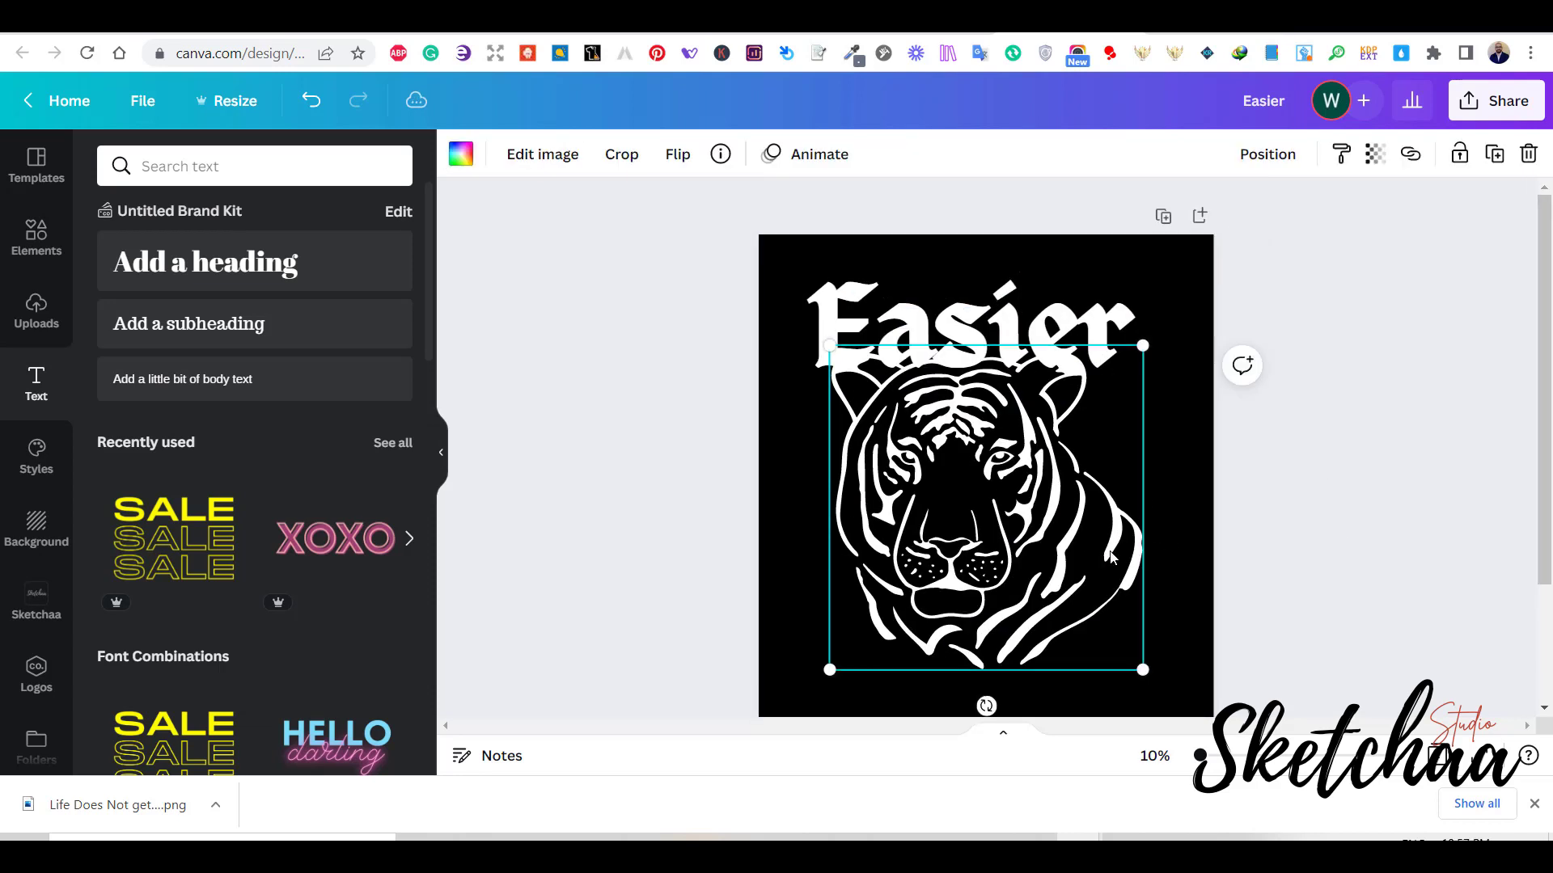
left_click(1495, 161)
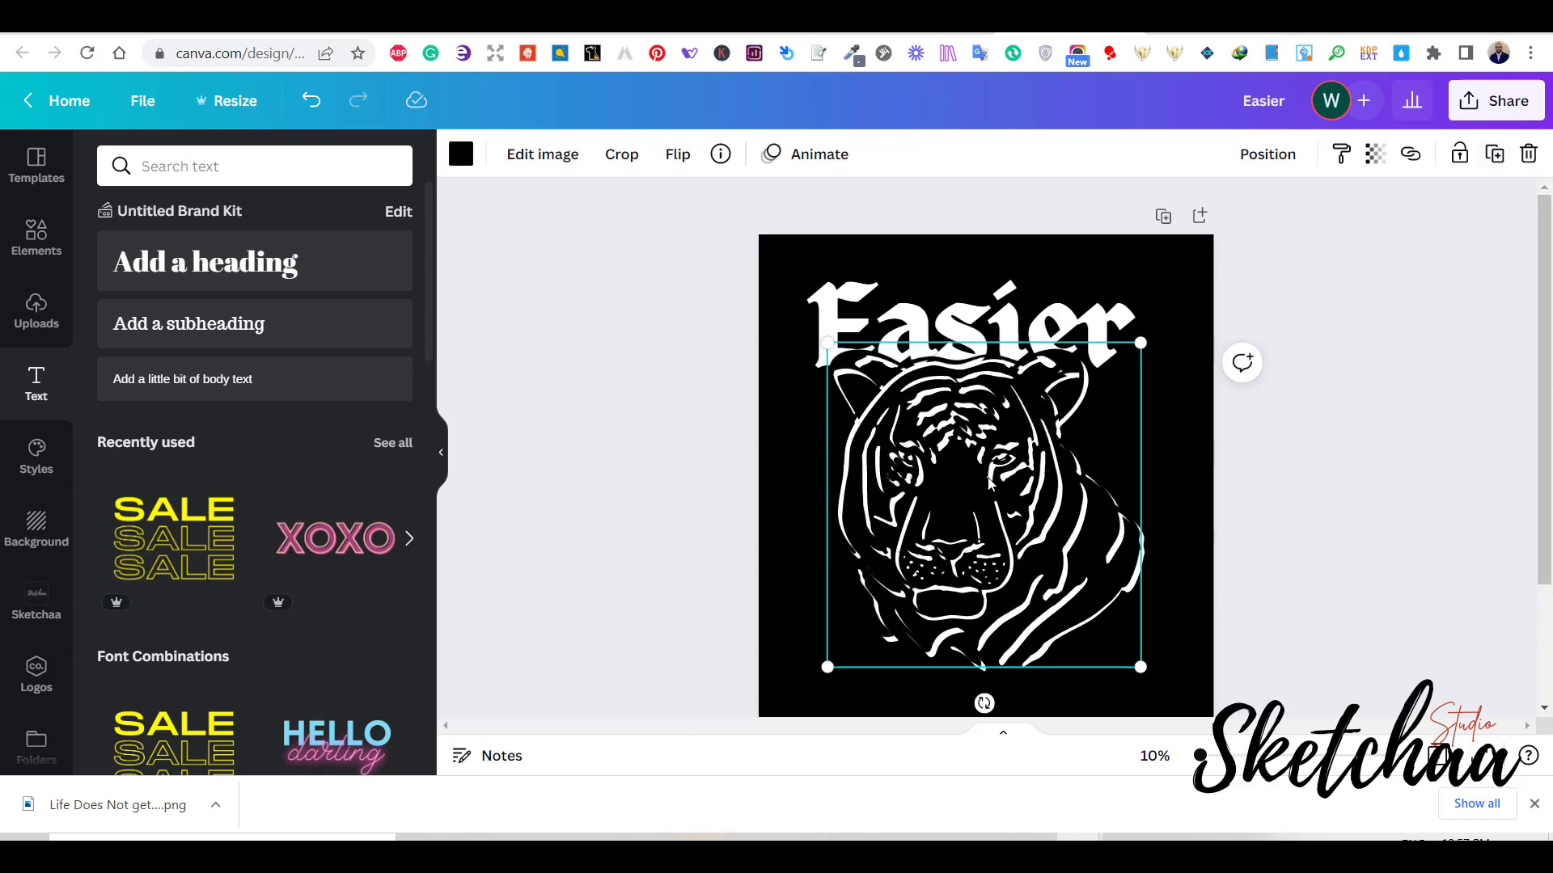
left_click_drag(1022, 421, 1025, 425)
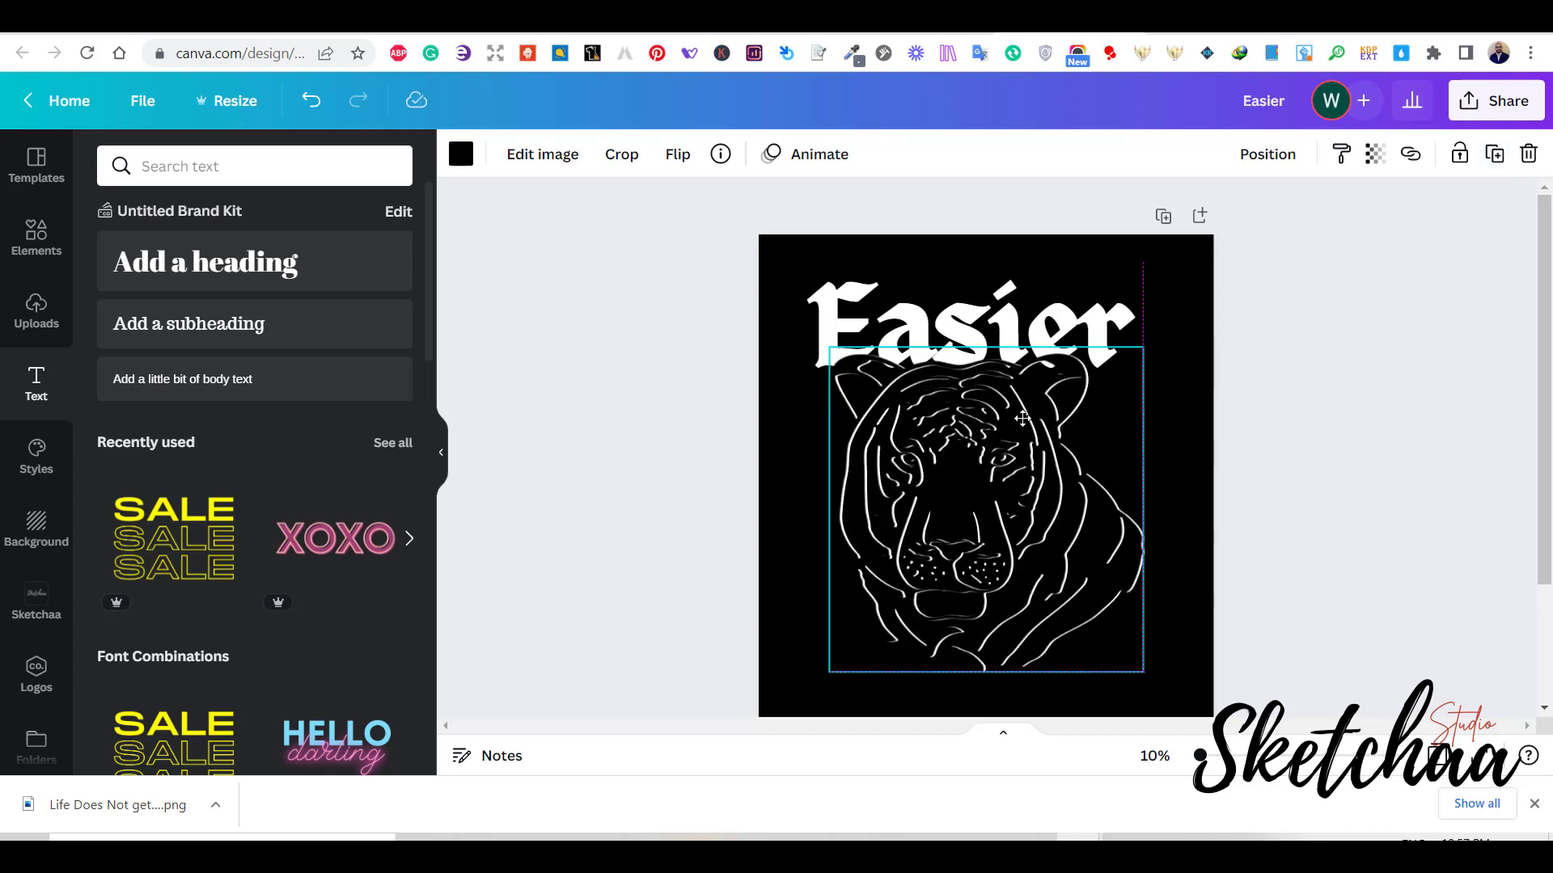
- Send the black tiger copy behind the white one and offset them slightly to form a black outline against the heading
left_click(1269, 158)
left_click(1161, 218)
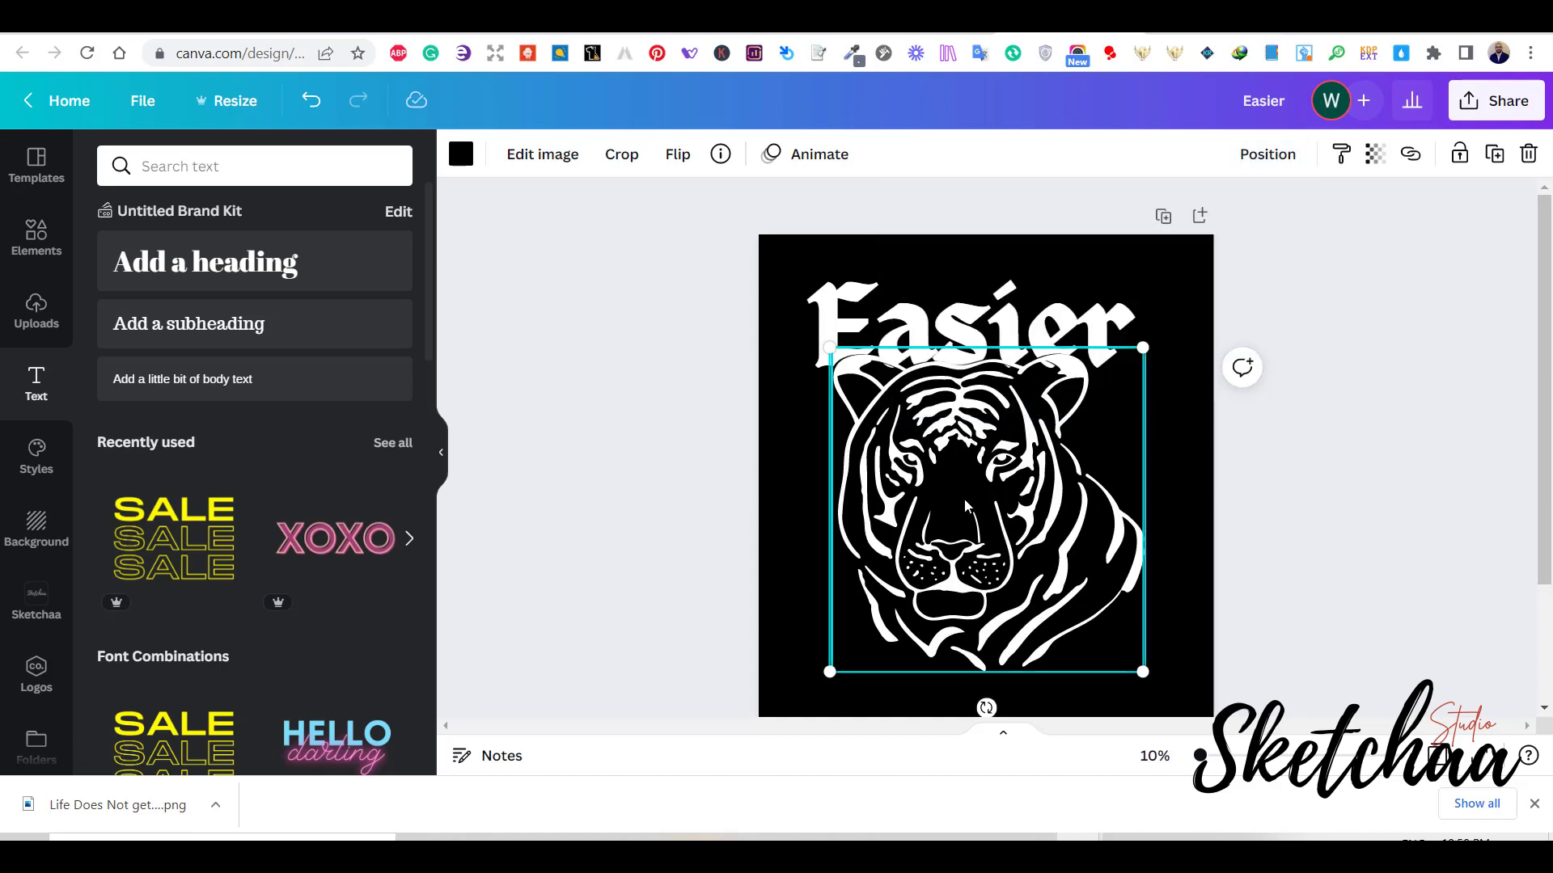
left_click_drag(964, 498, 965, 501)
left_click(1304, 556)
left_click_drag(1201, 756, 1209, 760)
scroll(1155, 618, "up", 3)
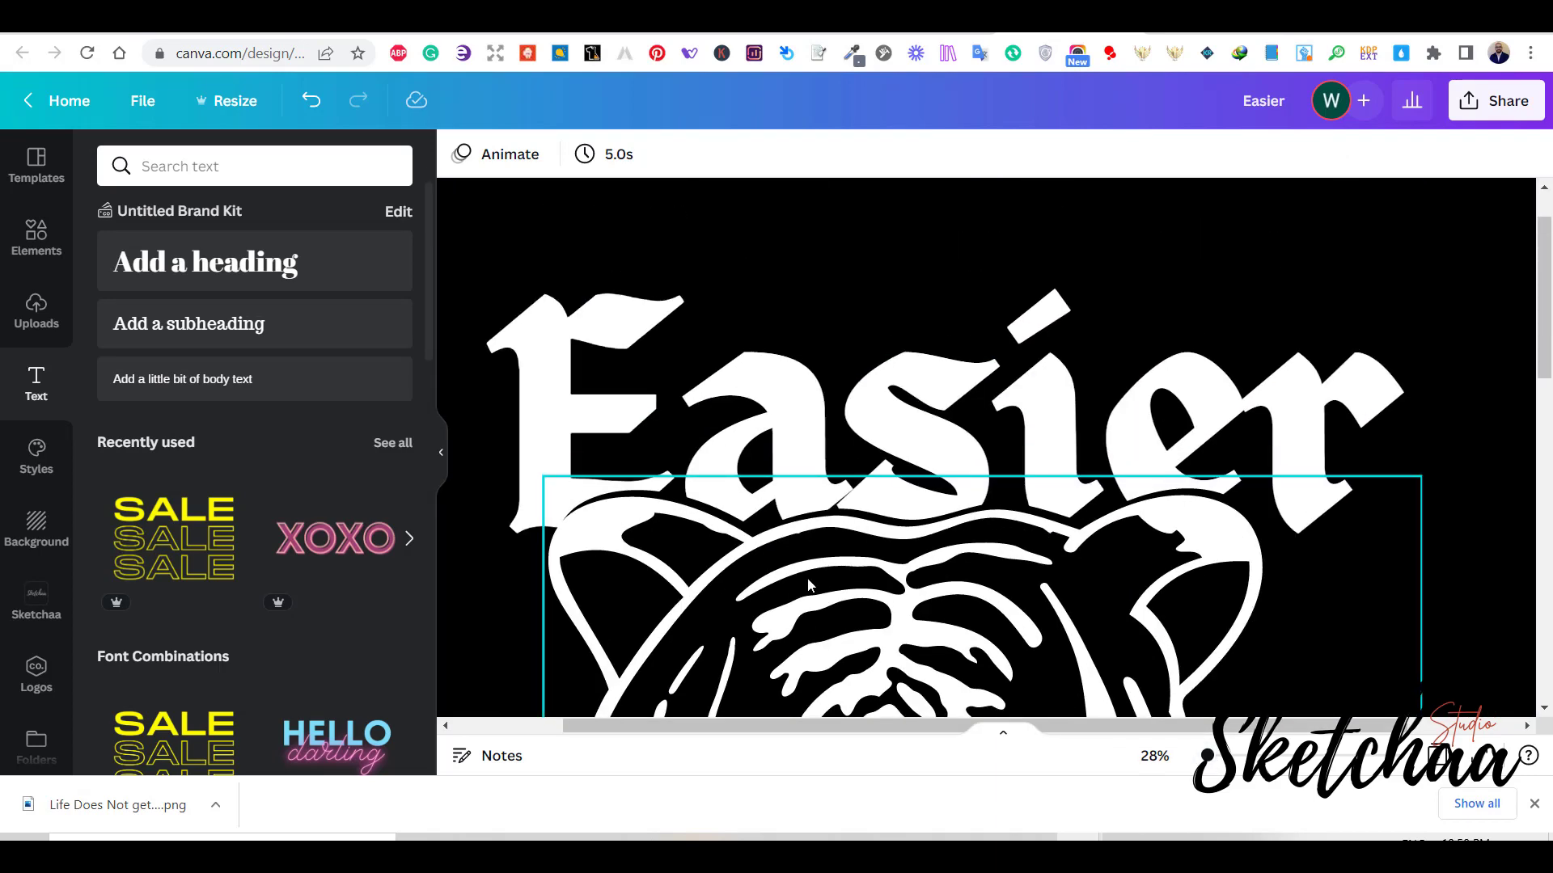
left_click_drag(1209, 758, 1200, 760)
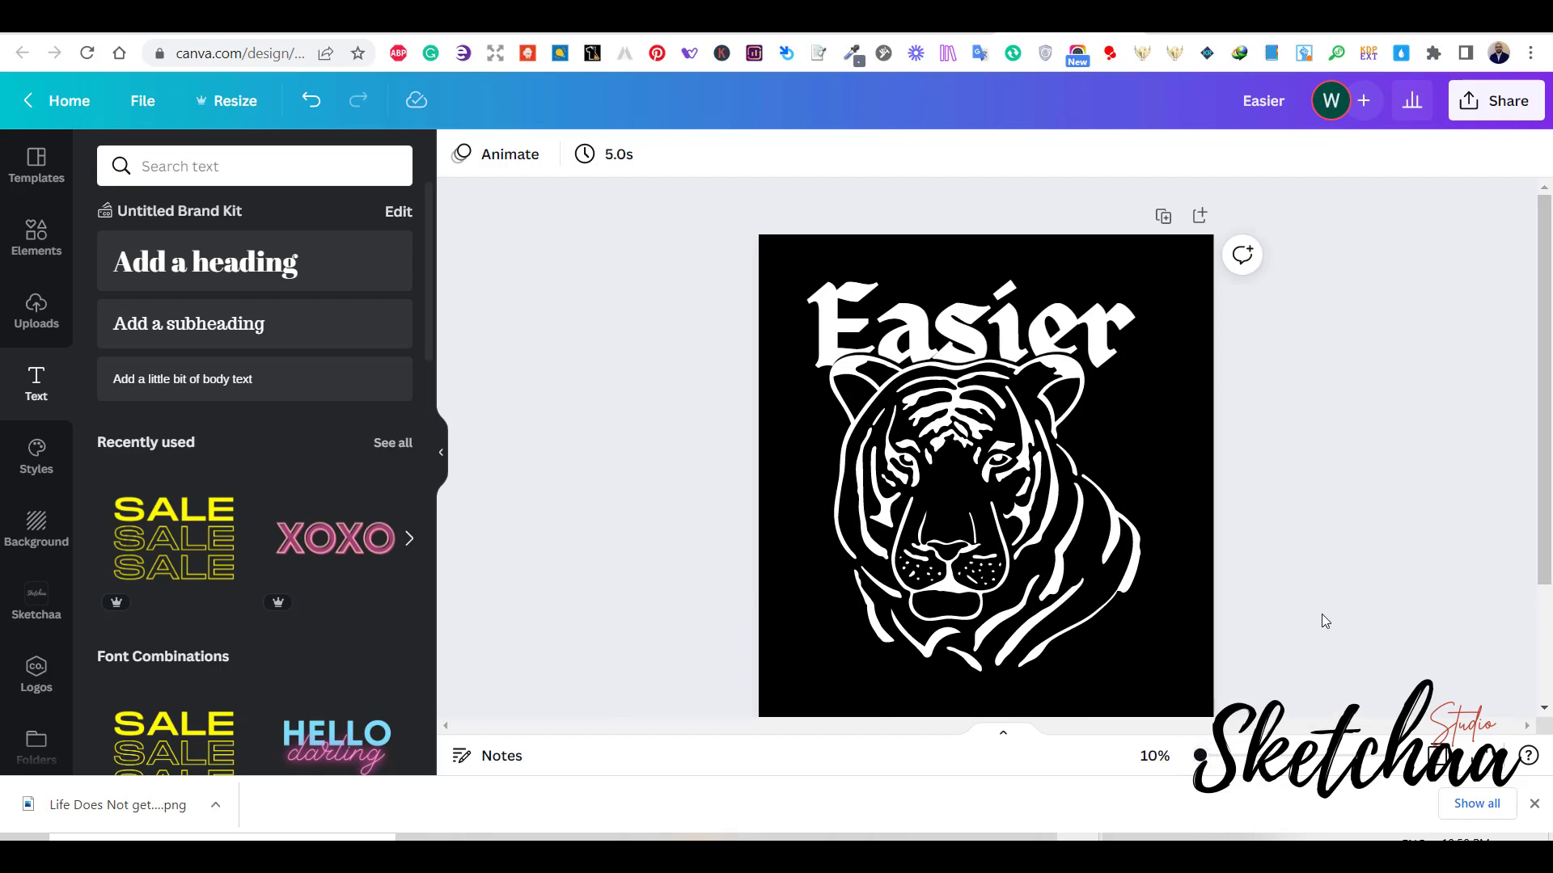
- Search the elements library for "curved banner"
scroll(1324, 621, "down", 1)
scroll(1233, 615, "up", 1)
left_click(45, 253)
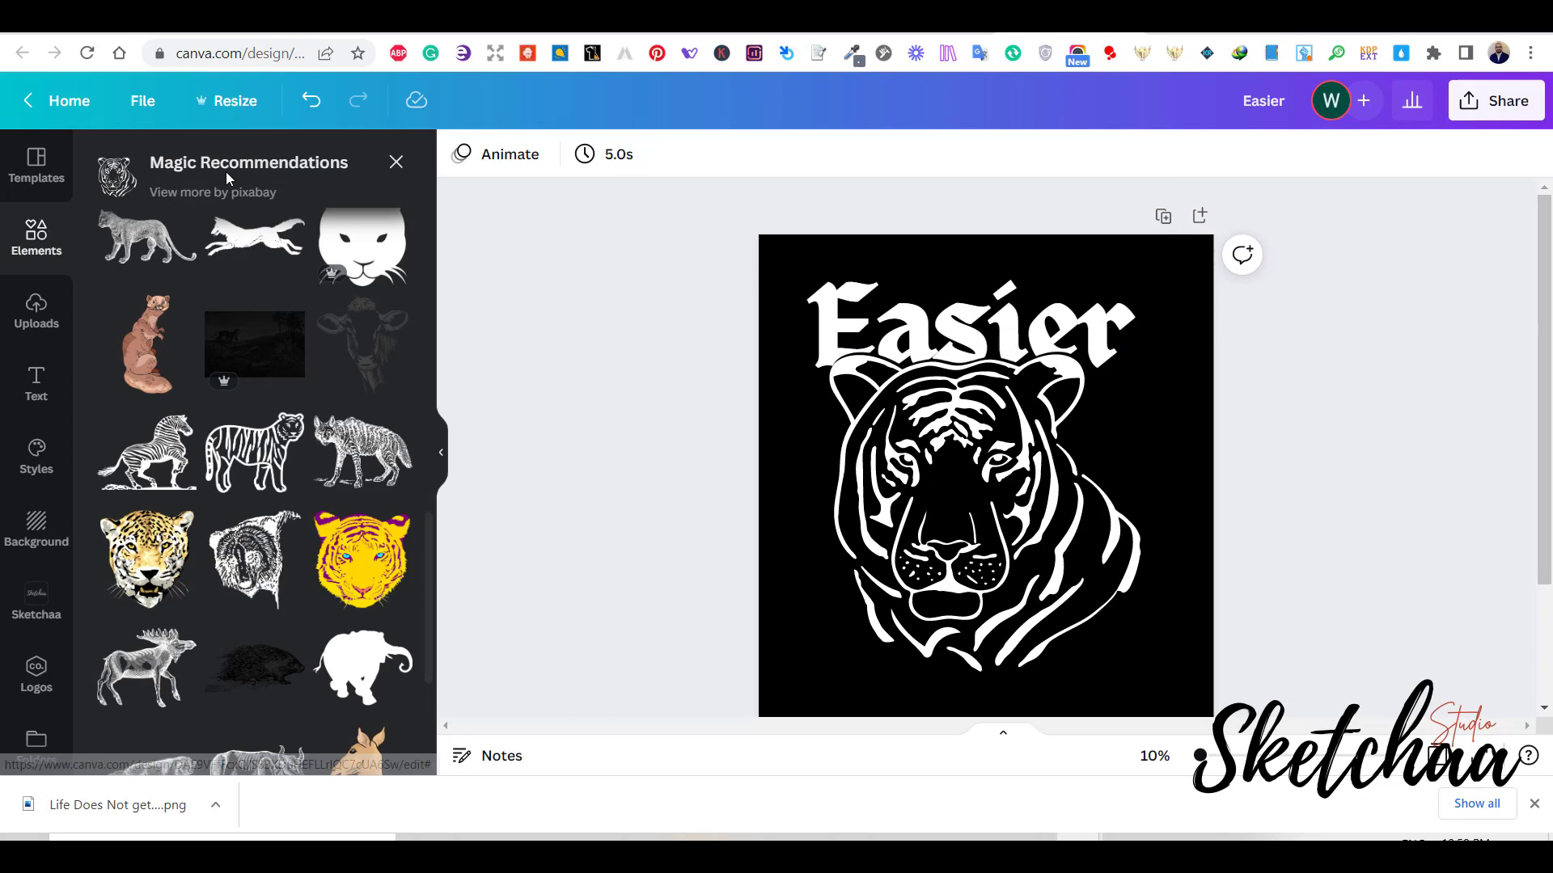
left_click(391, 165)
left_click(348, 167)
left_click(357, 168)
type("cur")
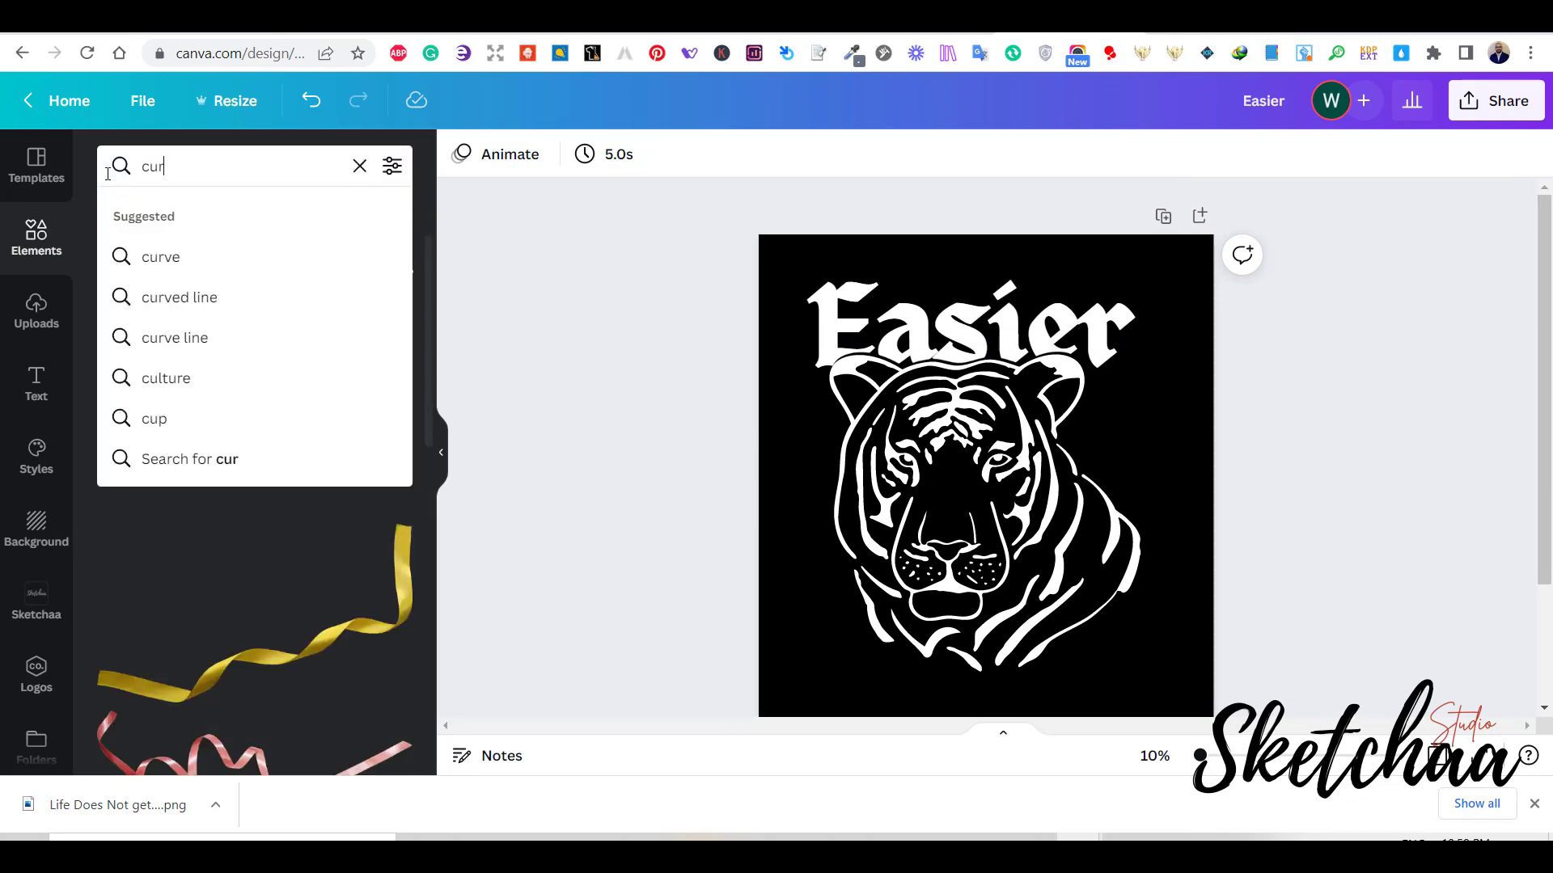
type("ved banner")
key("Return")
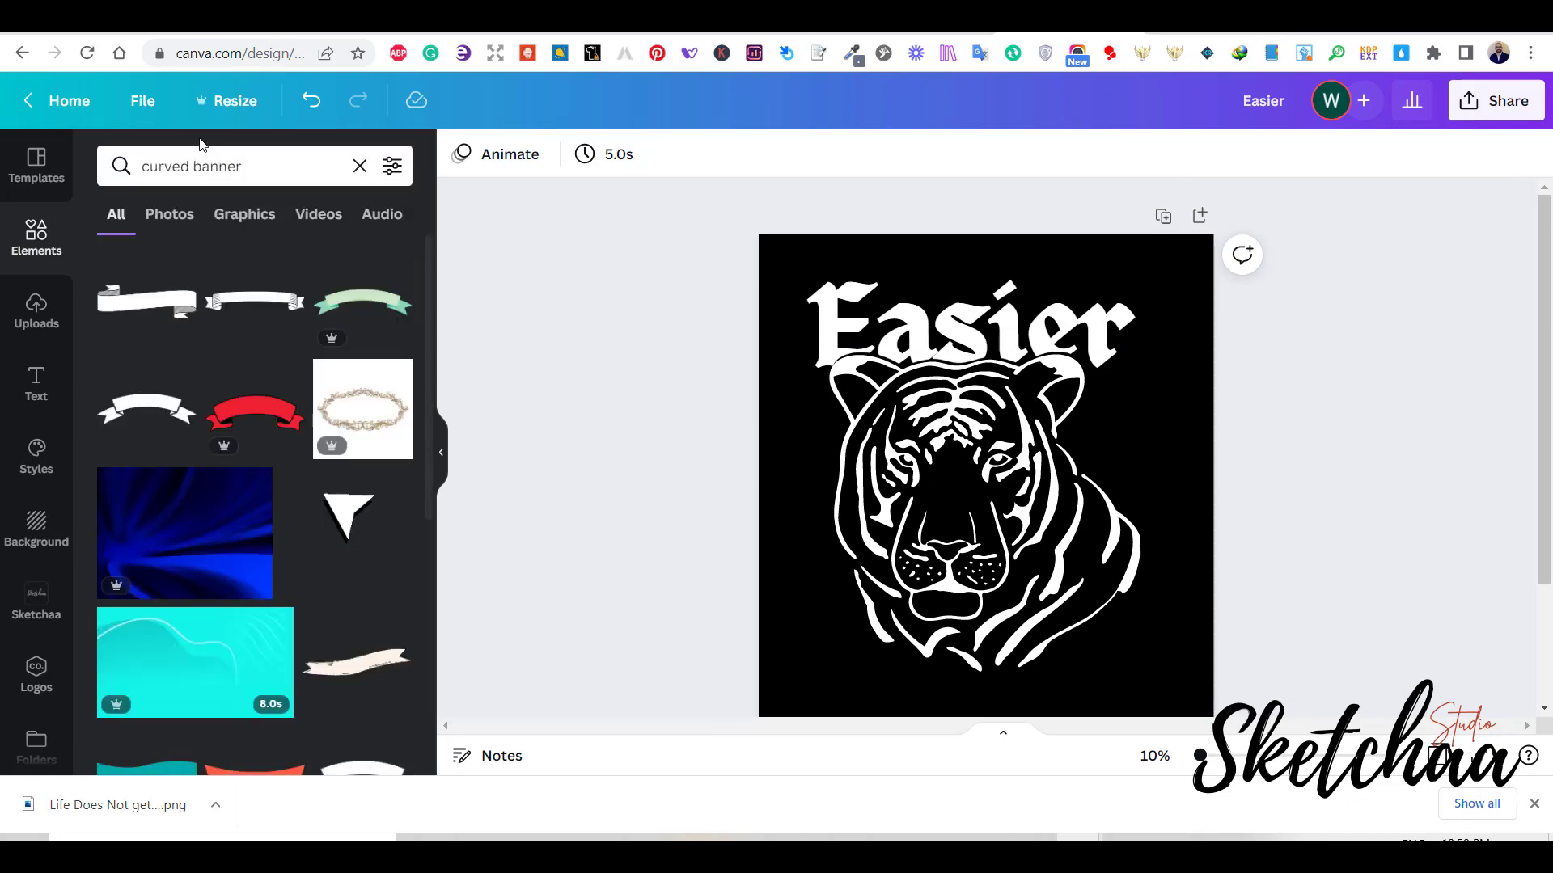
- Add the white curved ribbon banner with folded ends, enlarge it and place it across the base of the tiger
left_click(186, 300)
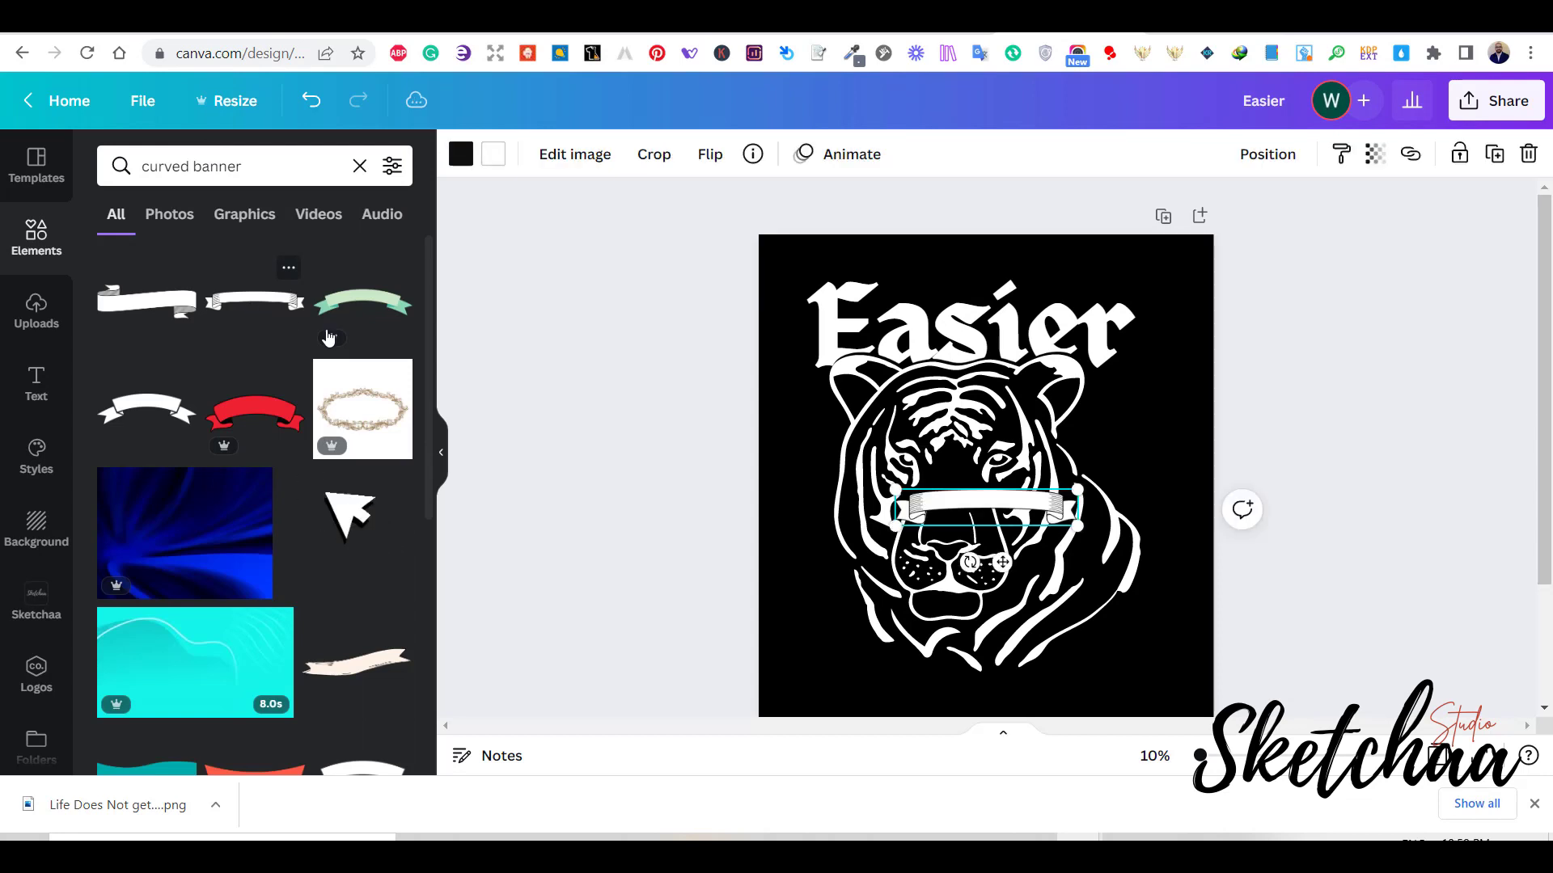
left_click_drag(1076, 525, 1132, 537)
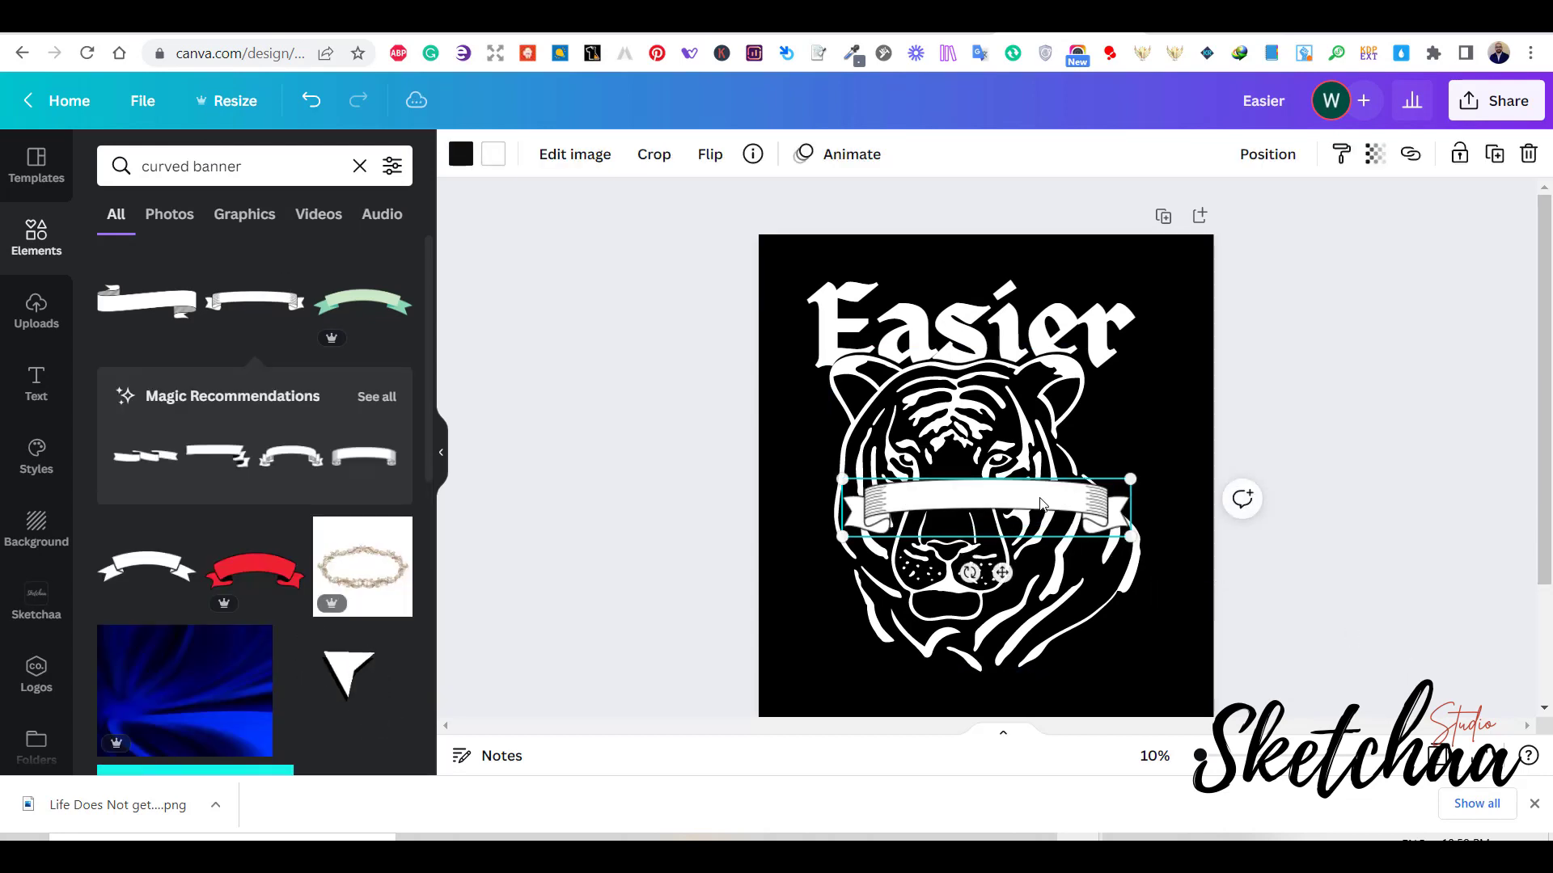
left_click_drag(1043, 498, 1025, 664)
left_click_drag(1116, 701, 1061, 655)
scroll(1380, 524, "down", 1)
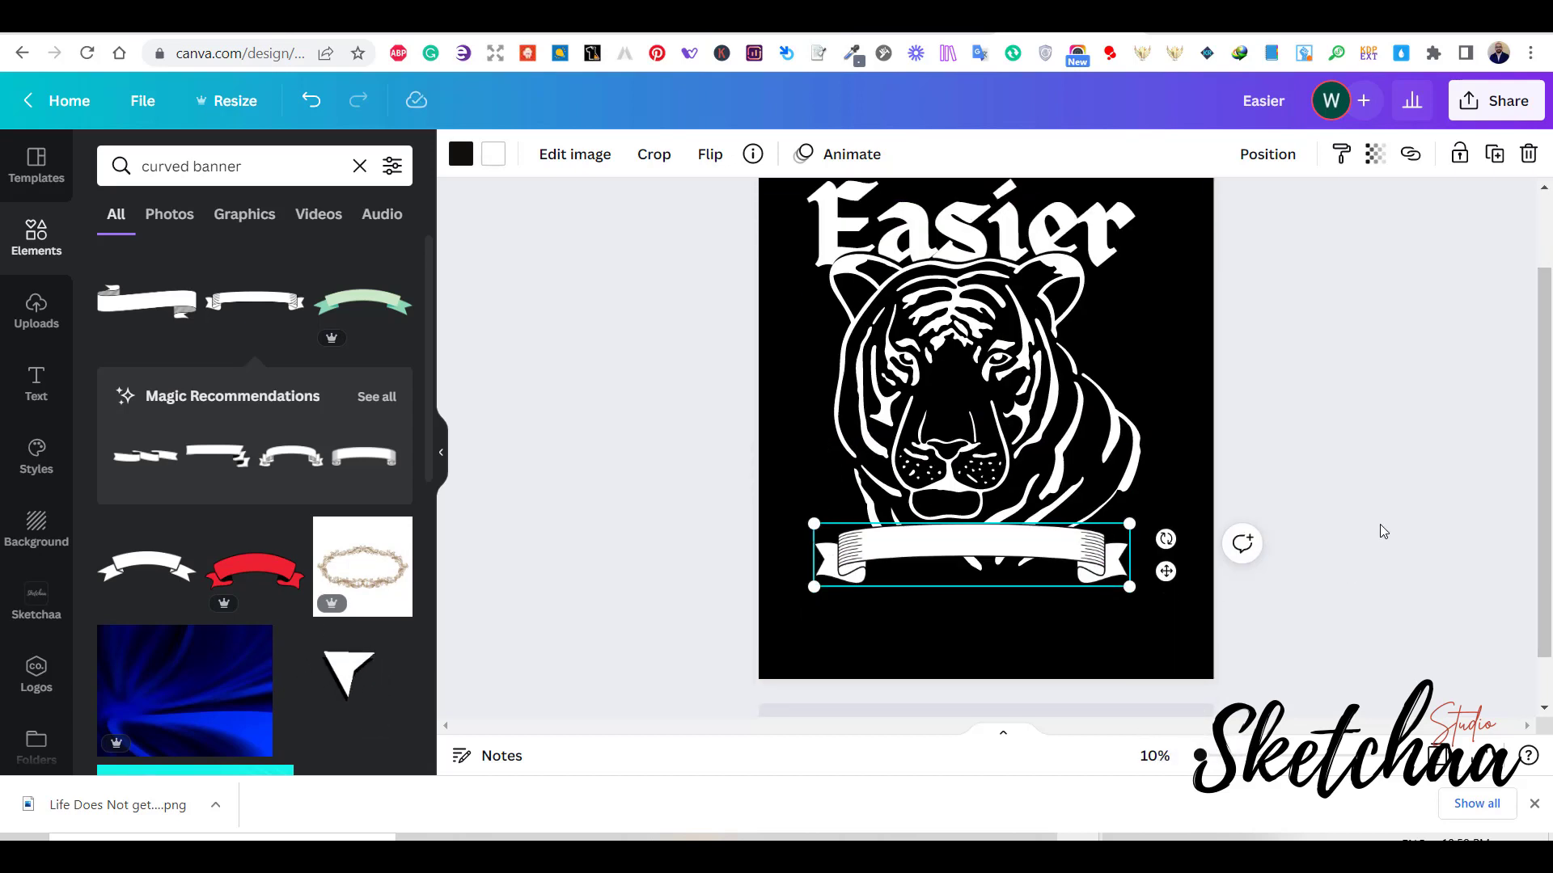
scroll(1380, 524, "up", 1)
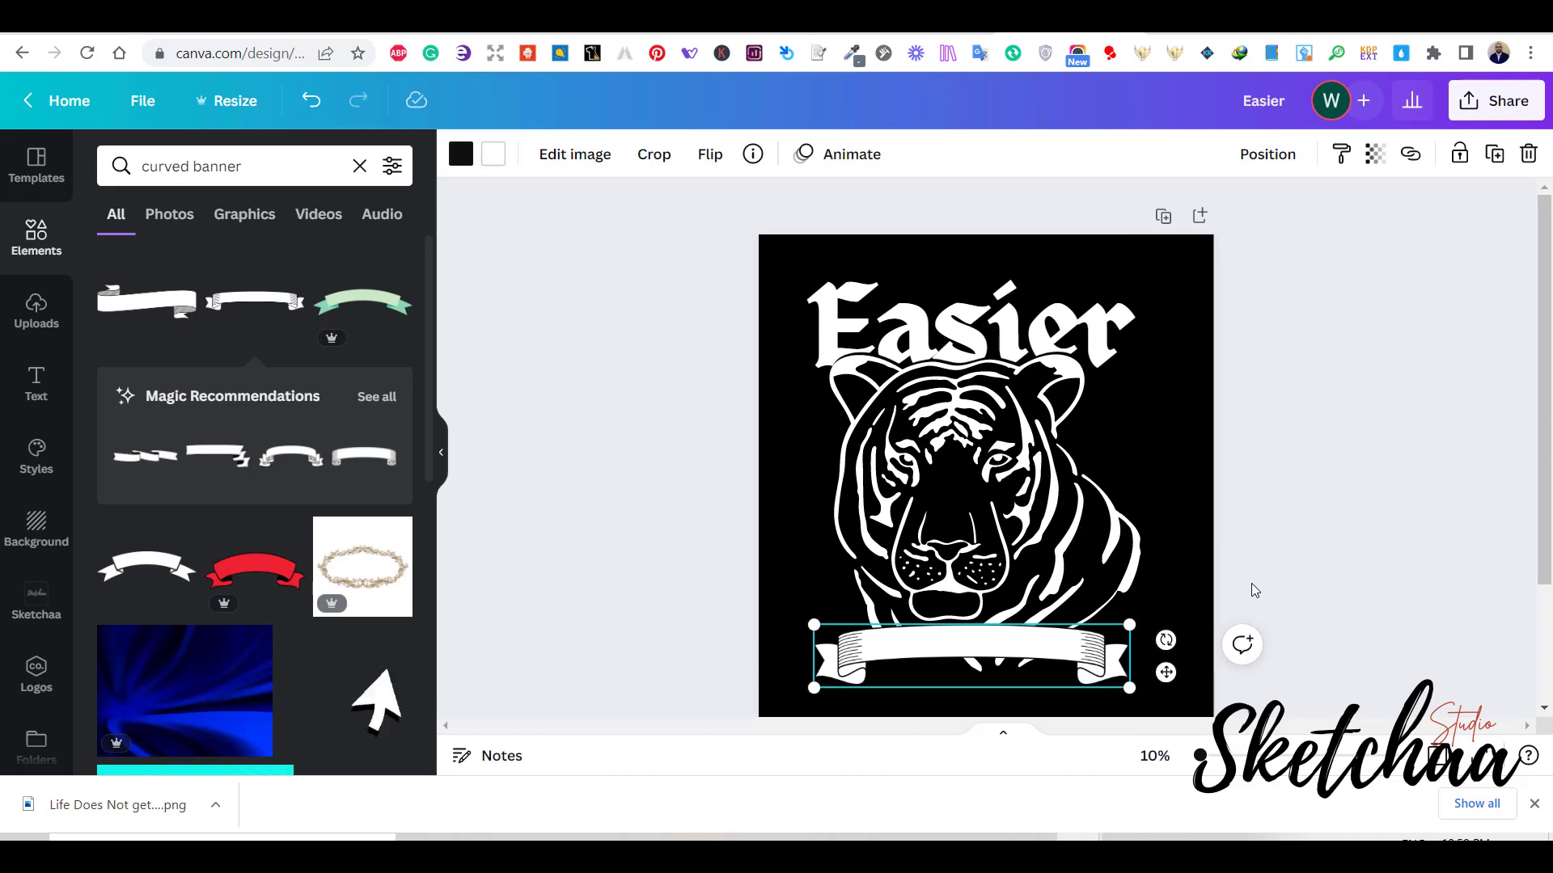
- Enlarge the ribbon banner further to about 3,400 px wide and deselect it
scroll(1404, 584, "down", 1)
left_click_drag(1131, 589, 1152, 596)
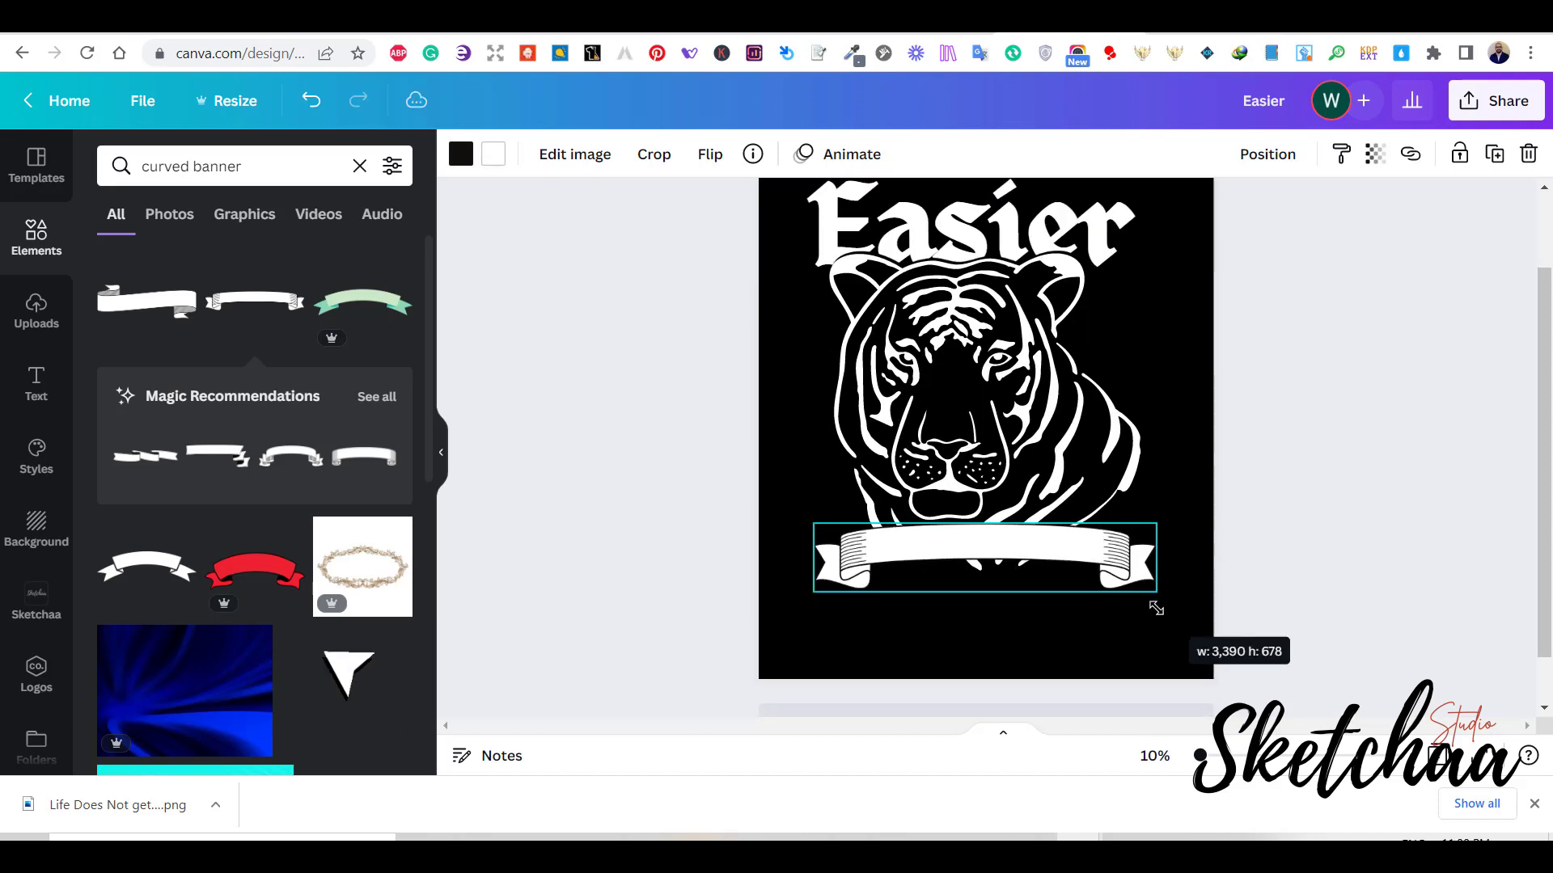
left_click(1379, 558)
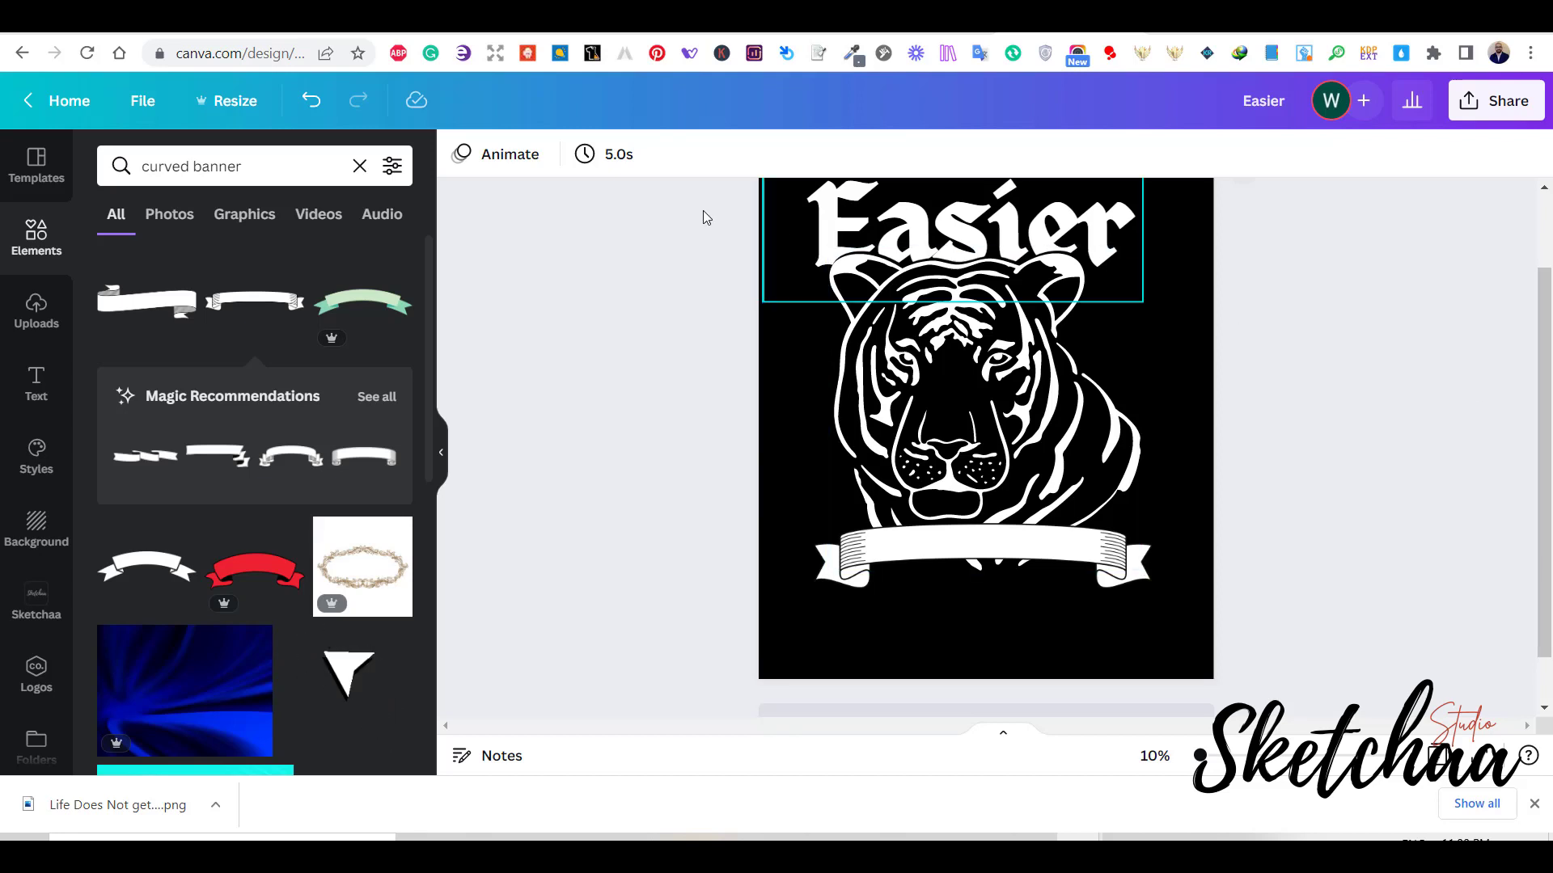
- Add a heading below the ribbon banner and replace its text with "YOU JUST GET"
left_click(34, 394)
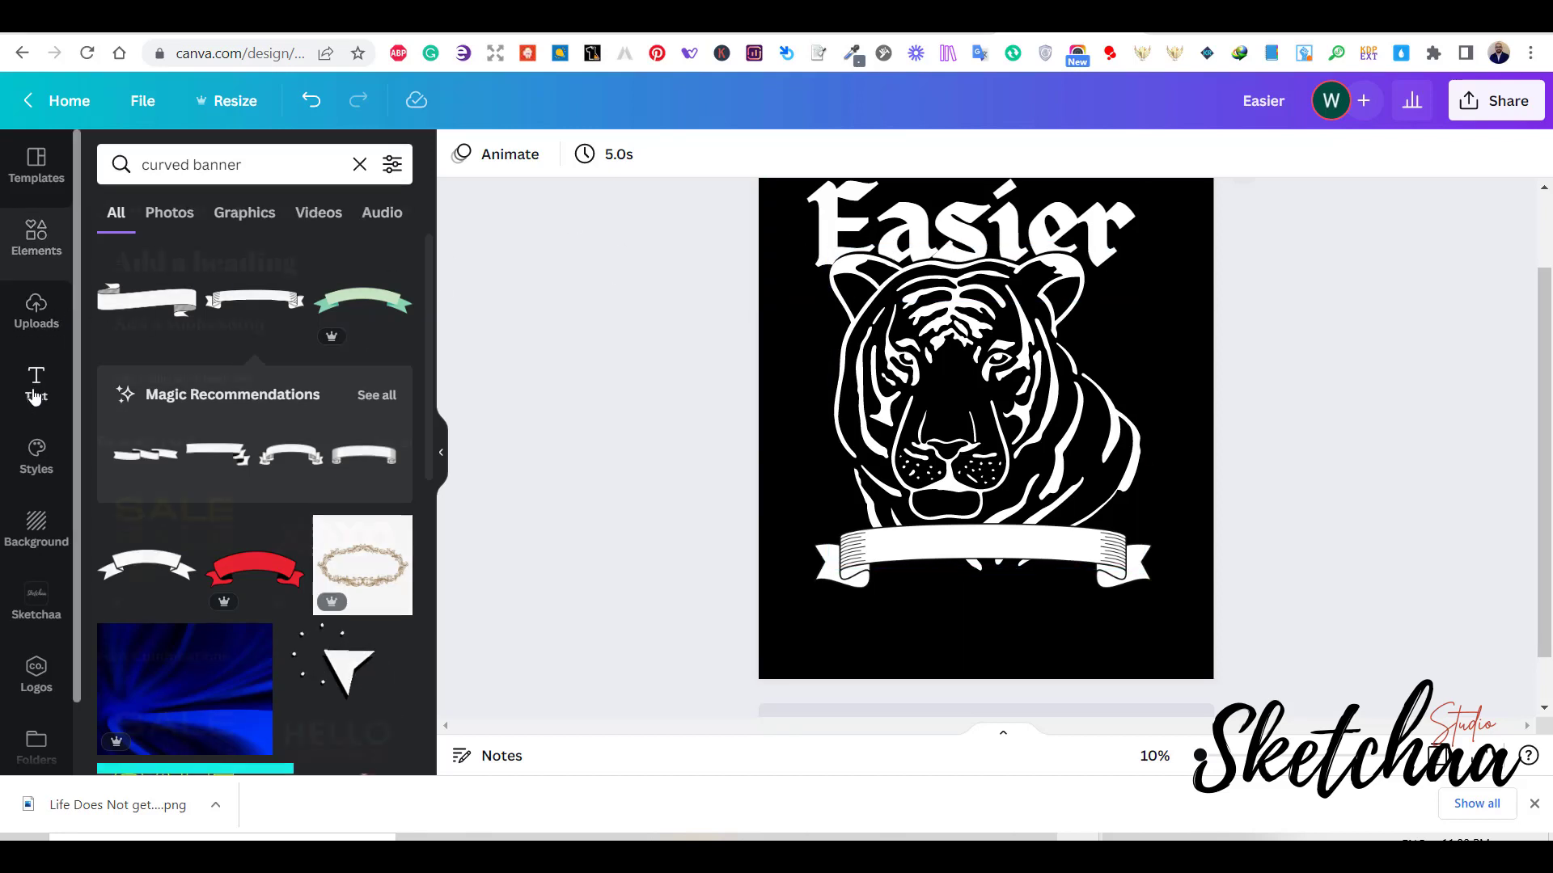
left_click(199, 264)
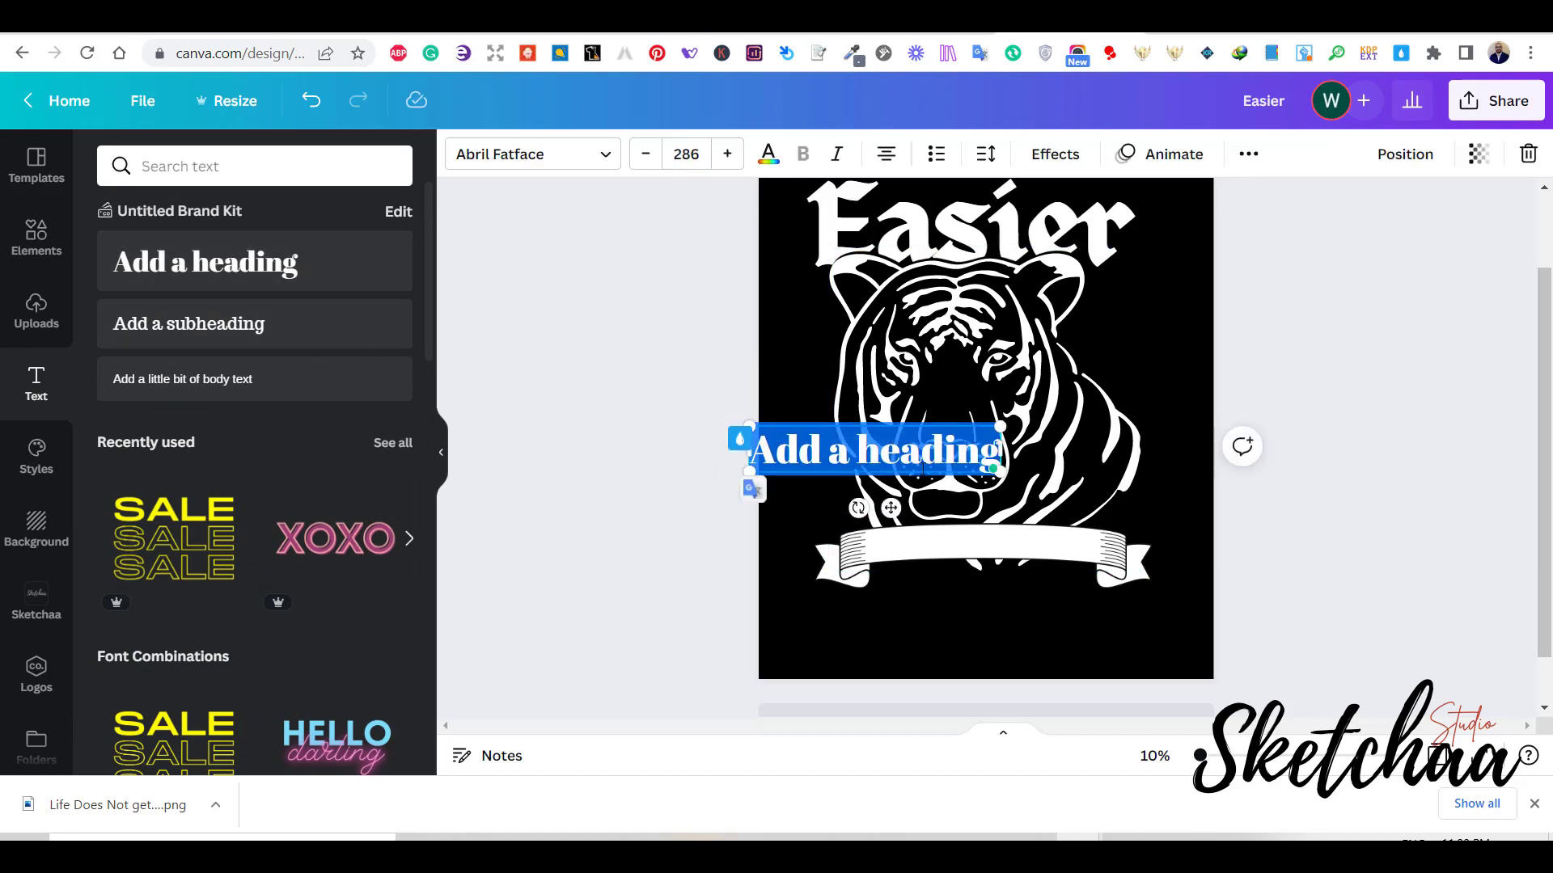
left_click_drag(890, 508, 1003, 670)
triple_click(962, 608)
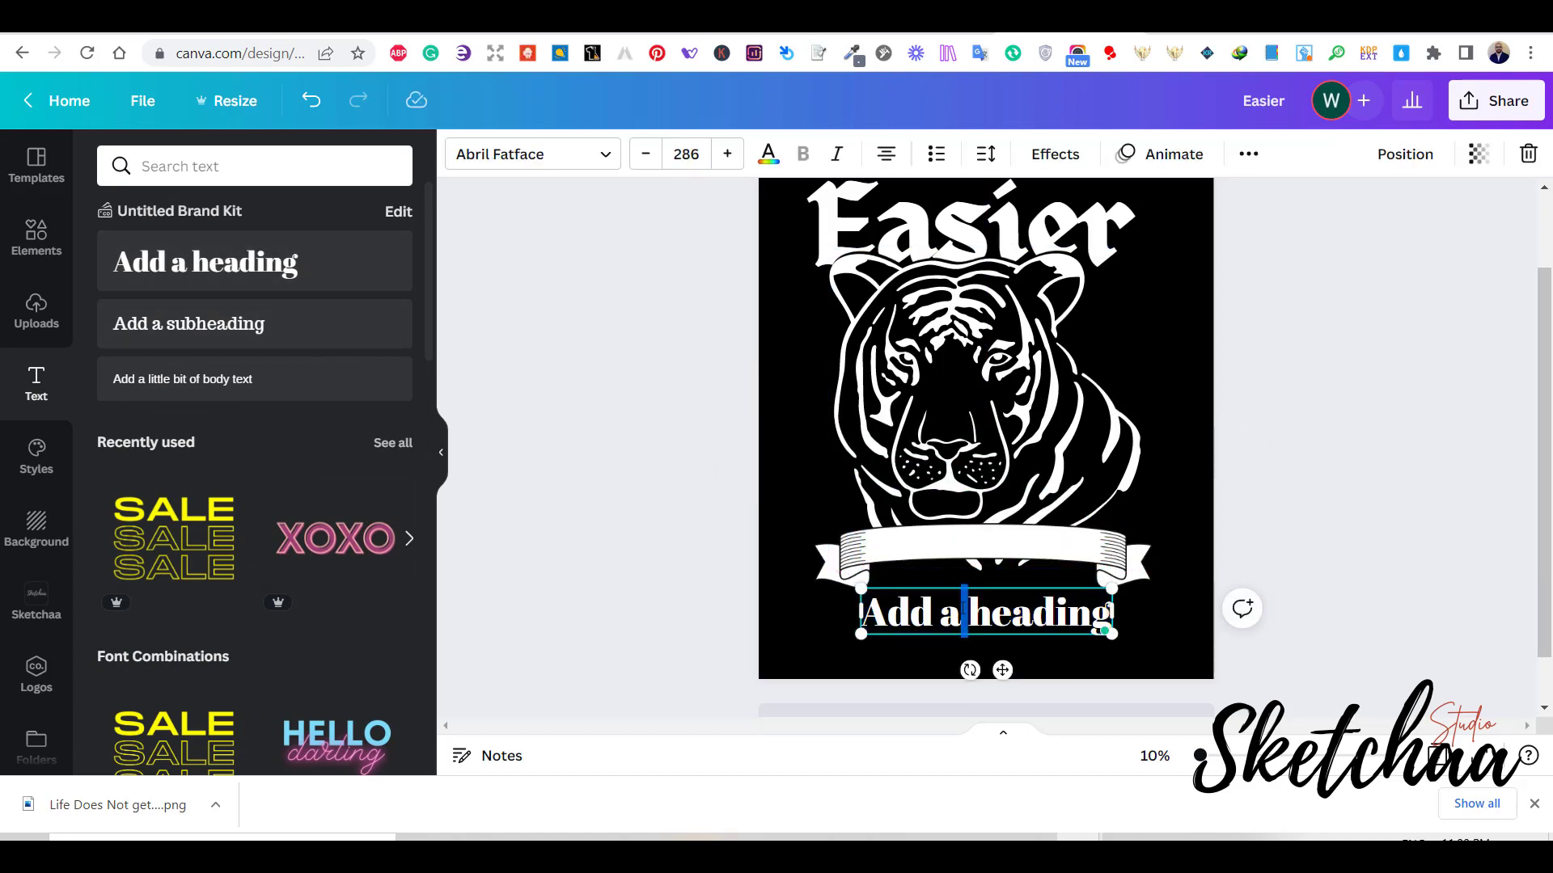
type("YOU JUST GET")
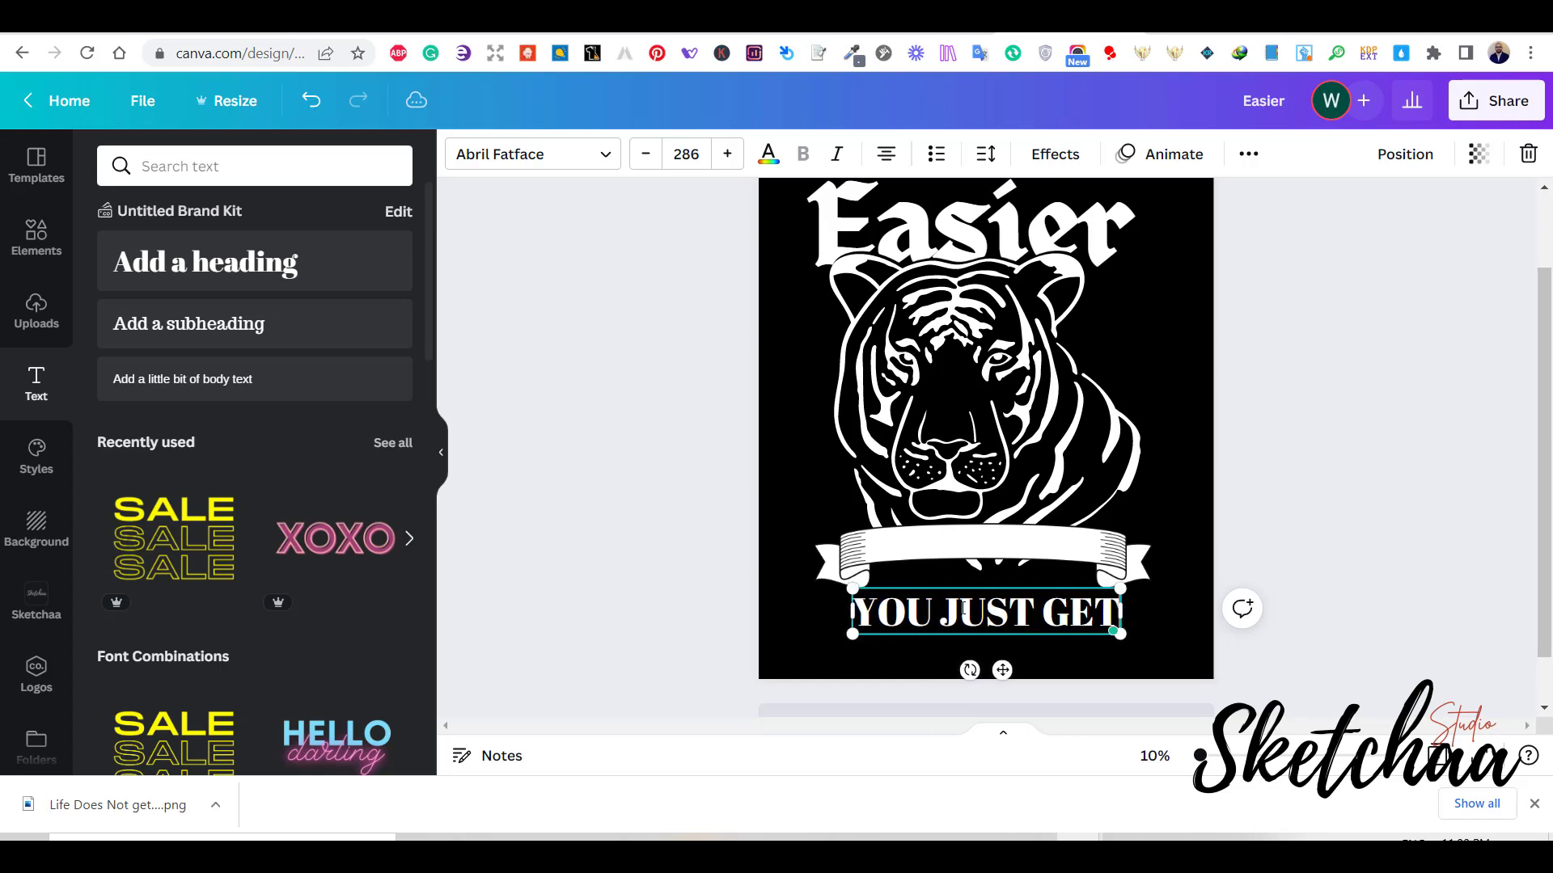
left_click(1168, 483)
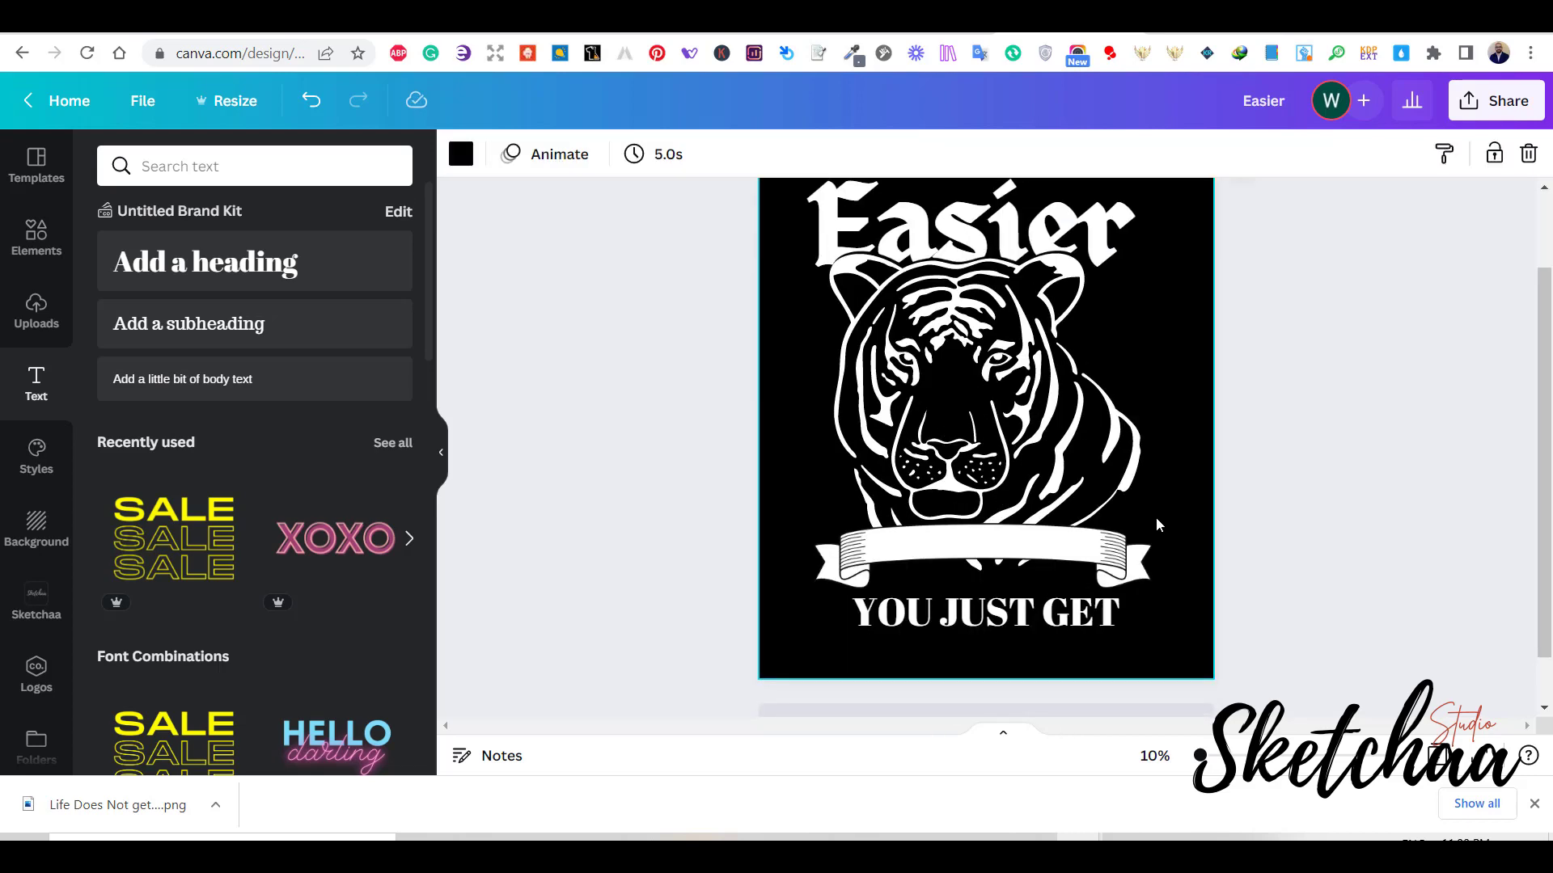
- Duplicate the "YOU JUST GET" text above the "Easier" heading and change the copy's wording to "Life Does Not"
left_click(999, 623)
left_click_drag(1002, 625, 1000, 270)
triple_click(990, 262)
type("Life")
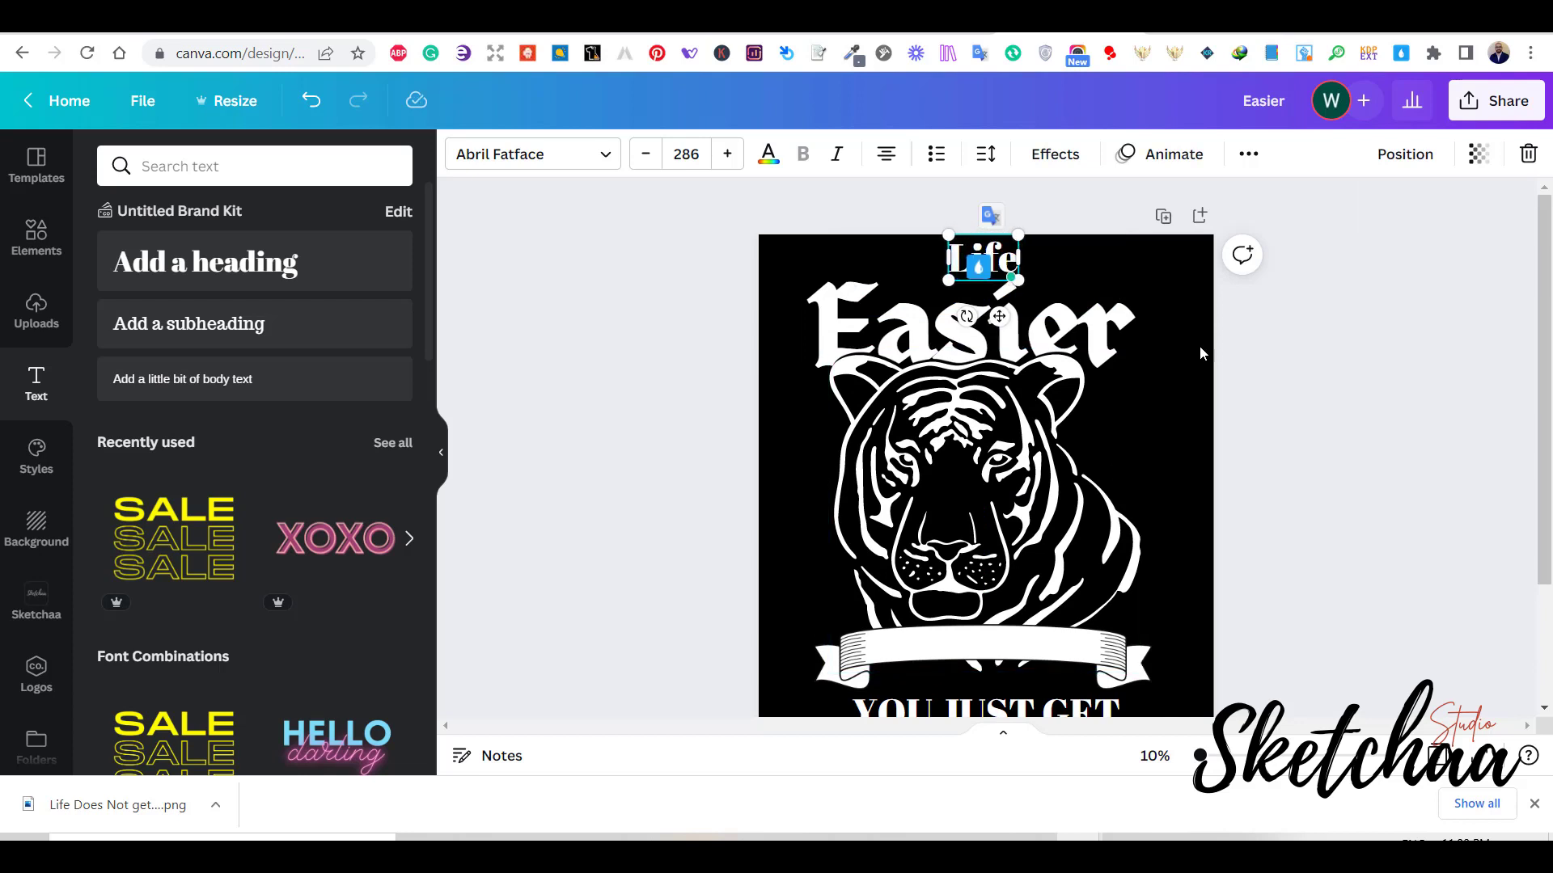
type(" Does Note")
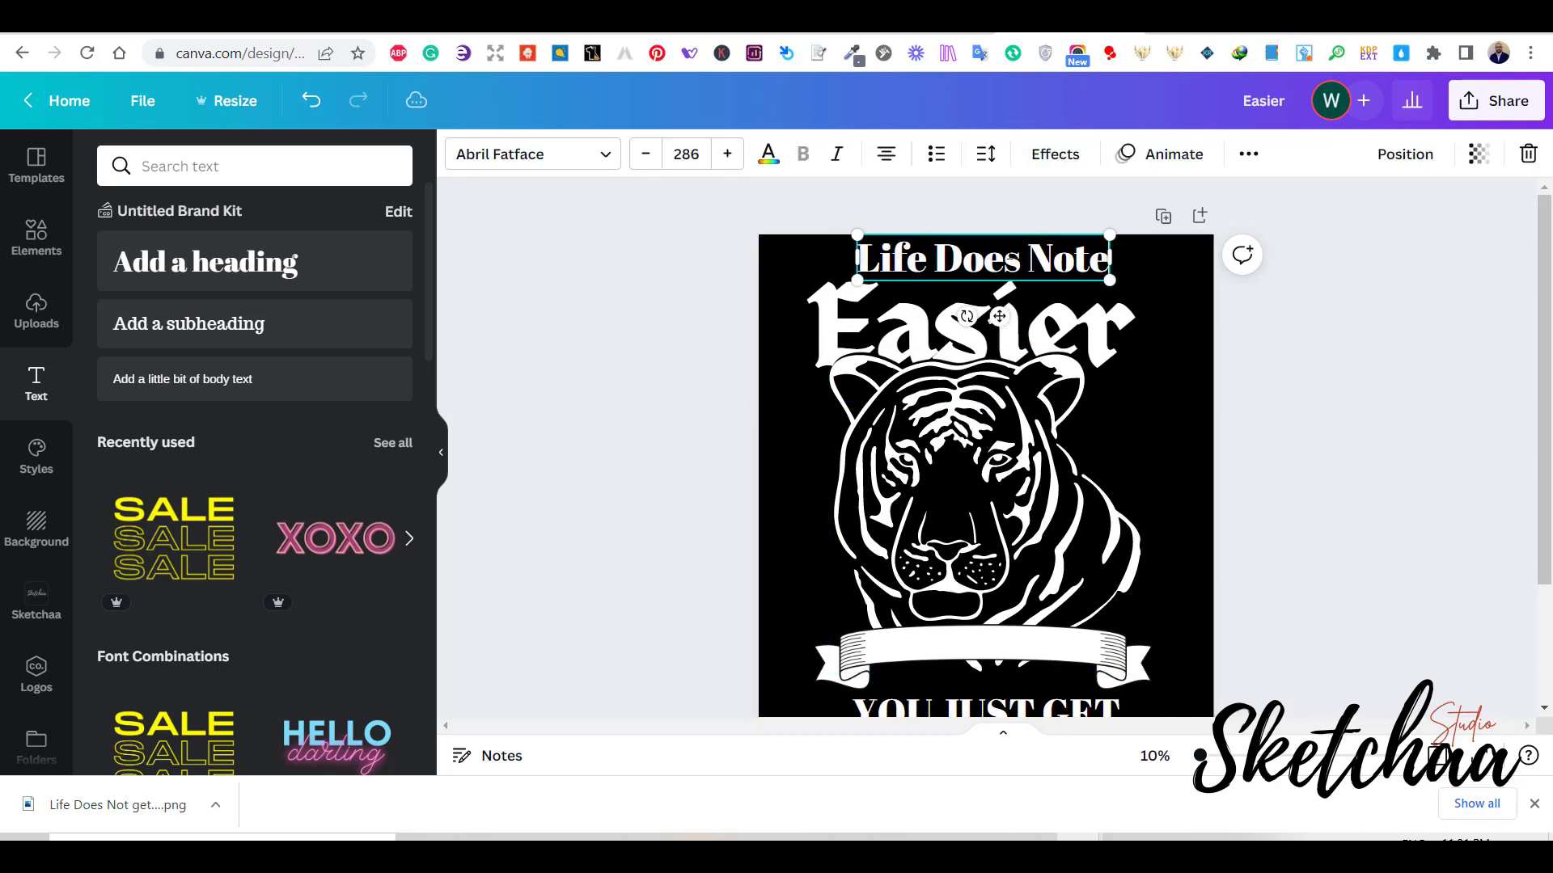
left_click(1175, 378)
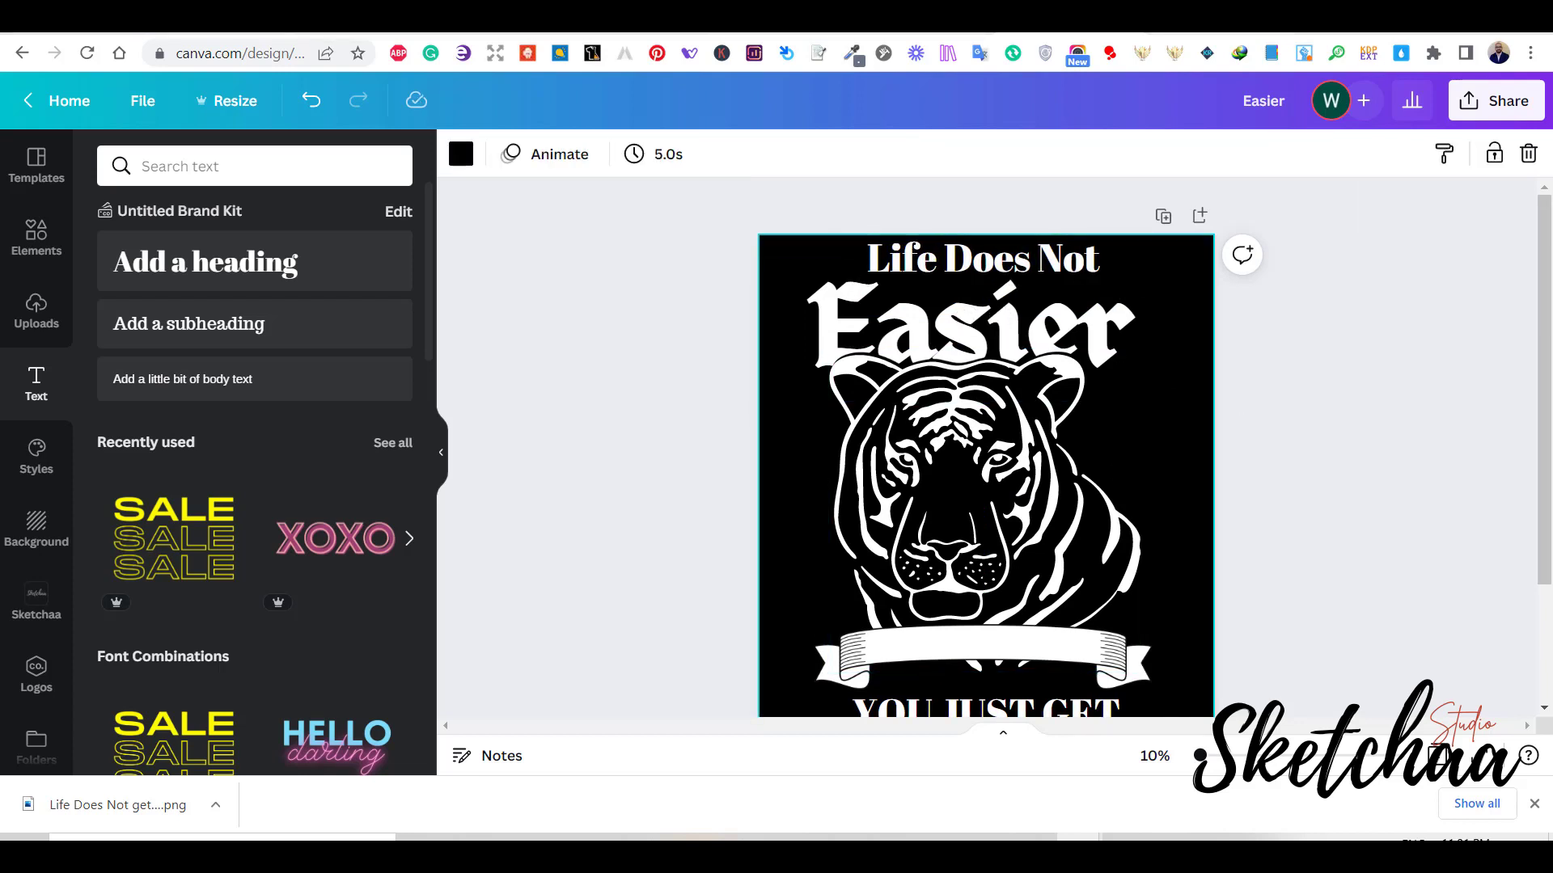
- Set the "Life Does Not" text to the Bernoru Condensed font at size 371
left_click(969, 260)
left_click(546, 164)
type("berno")
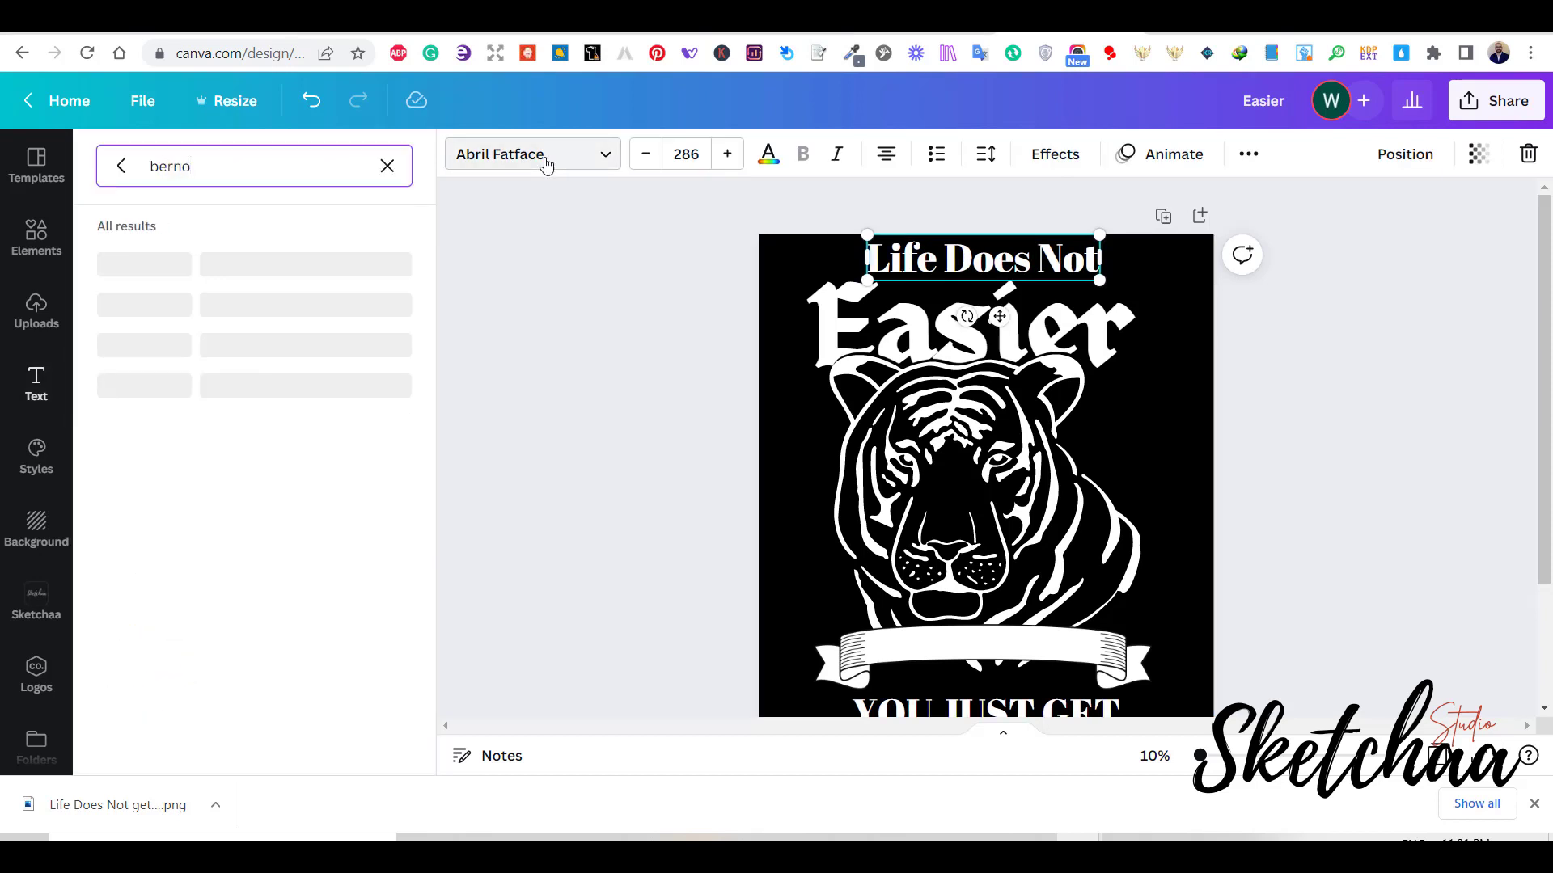
left_click(202, 305)
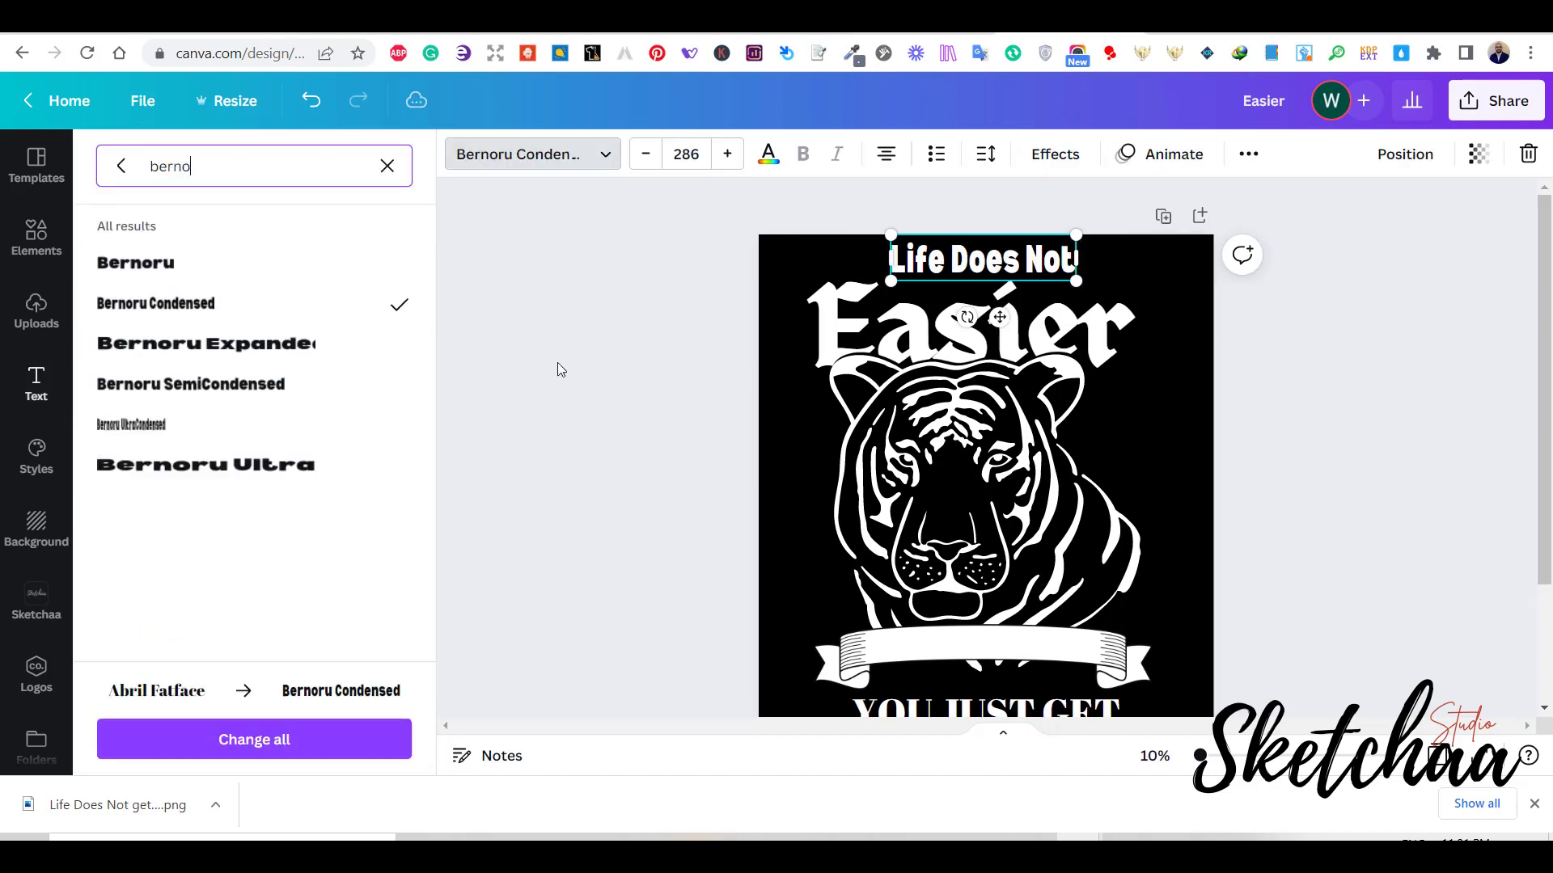
left_click(708, 156)
type("371")
key("Return")
left_click(1141, 463)
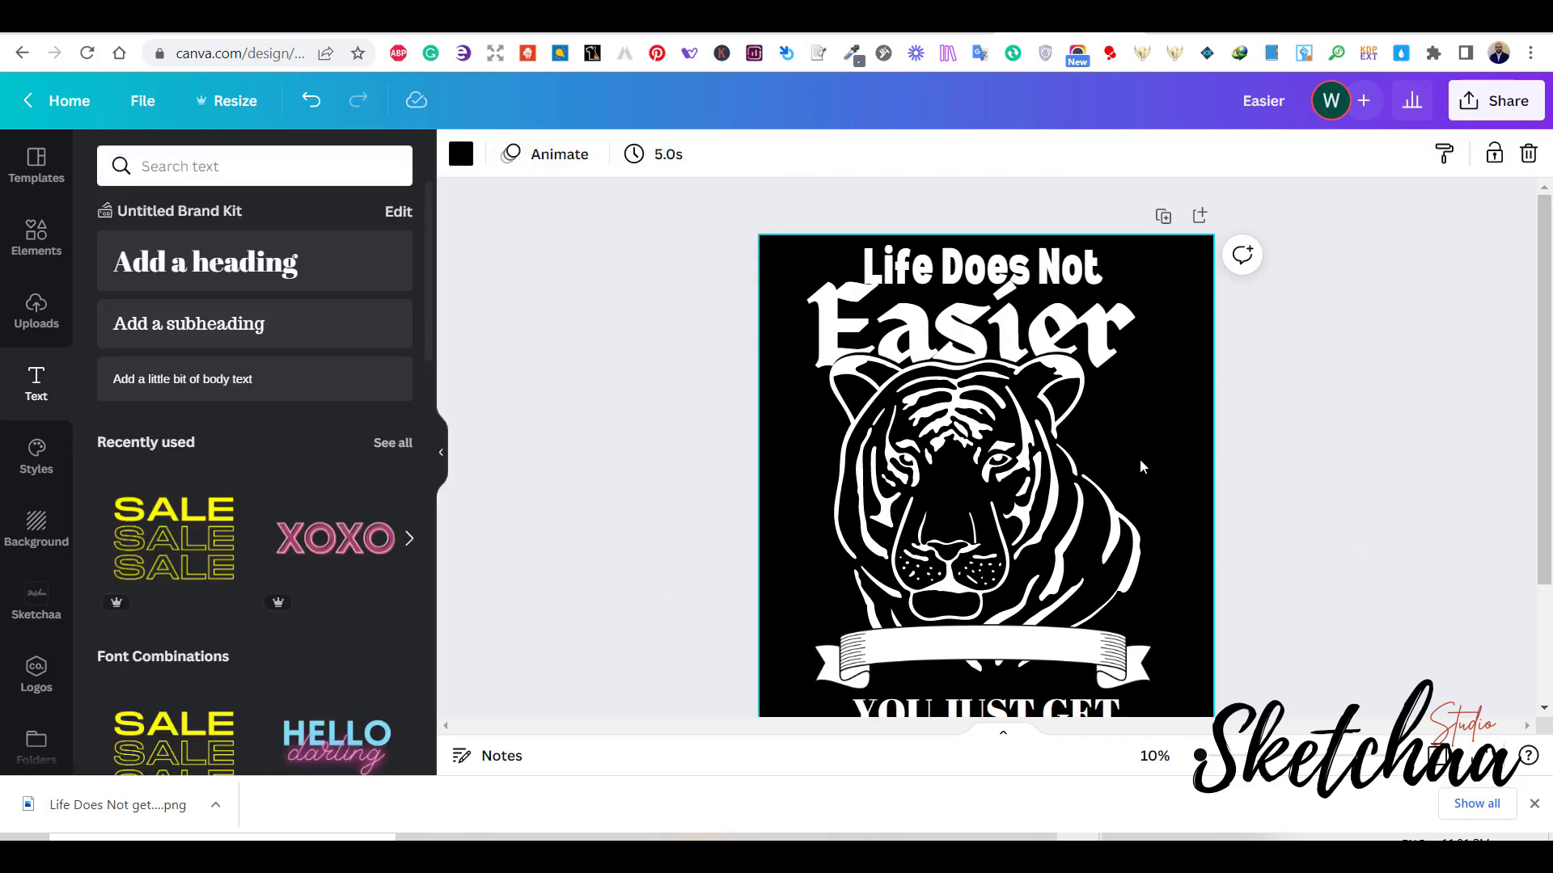
- Apply the Curve shape effect to "Life Does Not", soften it to a gentle arch and adjust the text's position slightly
left_click(1003, 266)
left_click(1055, 154)
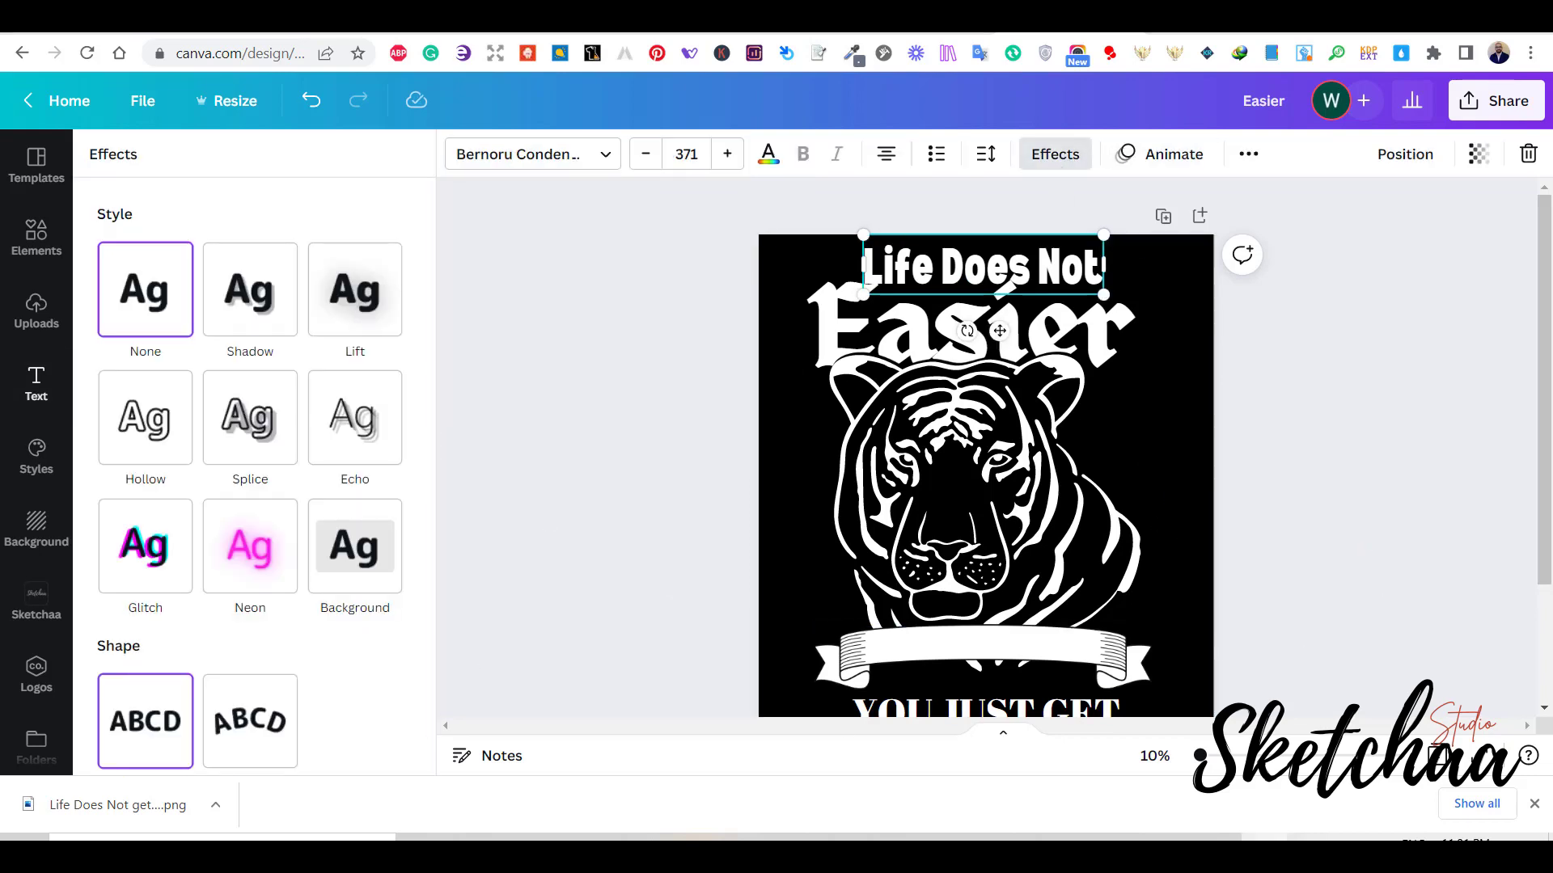
scroll(252, 610, "down", 3)
left_click(250, 618)
left_click_drag(398, 735, 336, 735)
left_click(1040, 285)
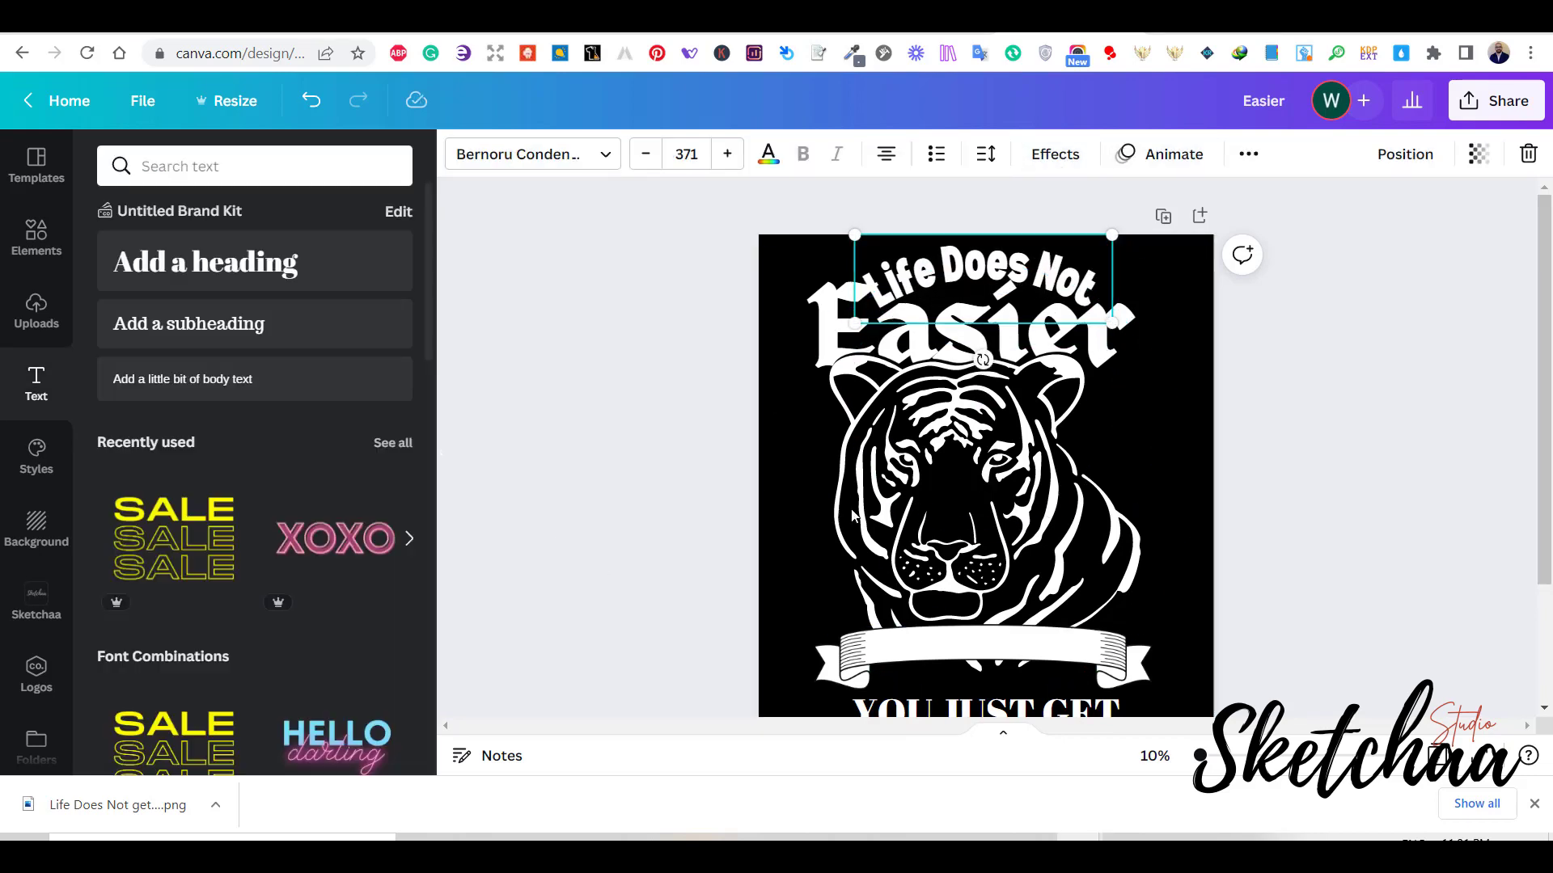
left_click_drag(1040, 281, 1048, 274)
- Move the "Easier" heading, tiger and ribbon down together and shift "Life Does Not" up to open a gap between the two lines
left_click_drag(1164, 352, 792, 694)
scroll(1005, 604, "down", 2)
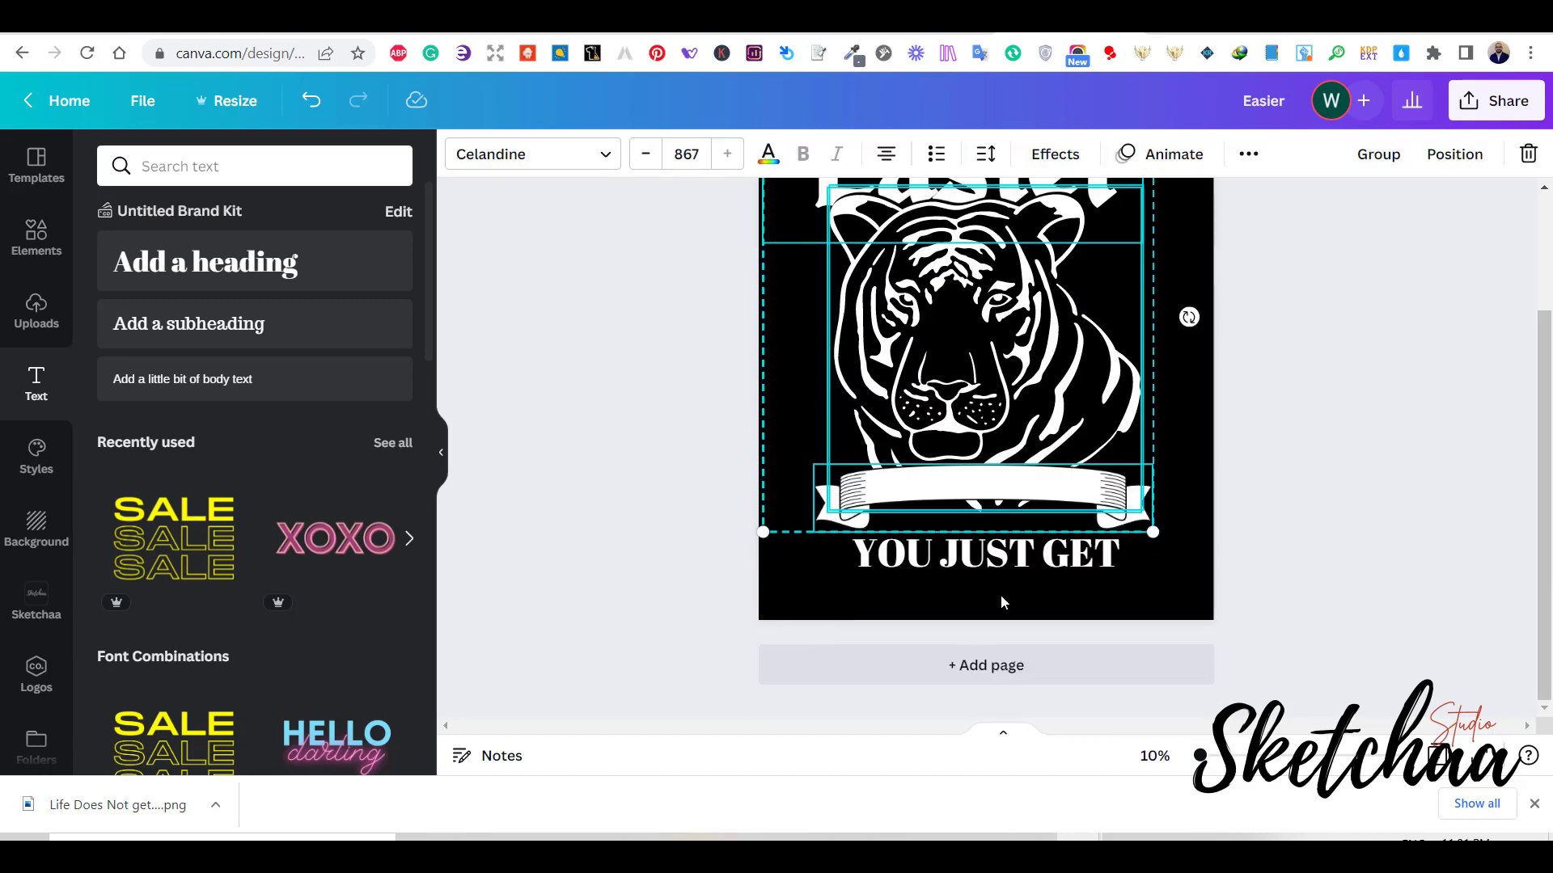
left_click_drag(1037, 376, 1039, 405)
scroll(1043, 408, "up", 2)
left_click(1293, 444)
left_click_drag(1075, 303, 1067, 305)
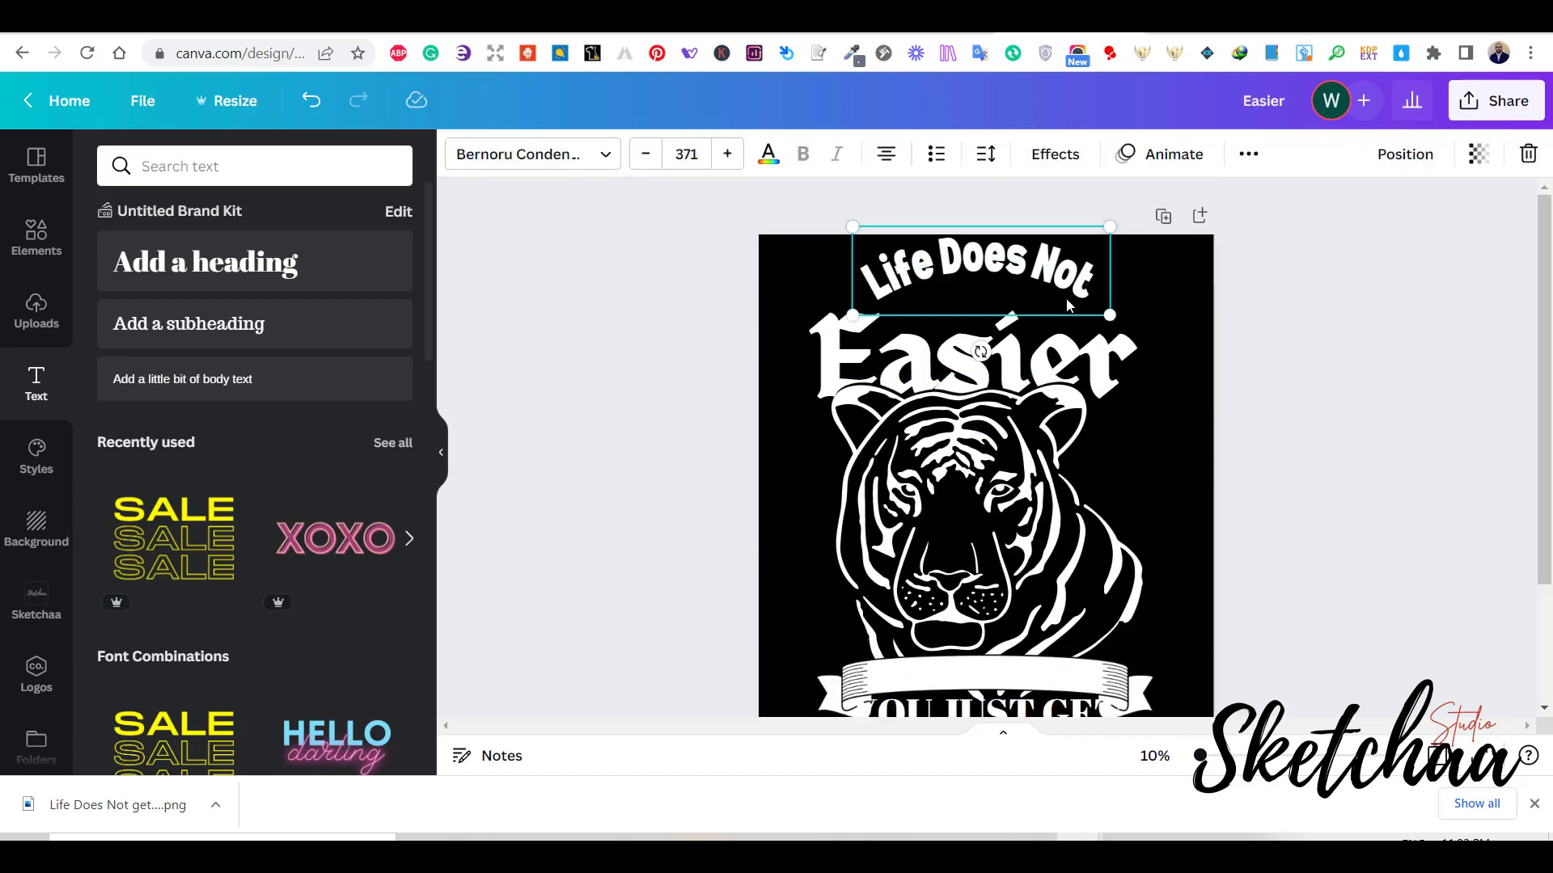
left_click(1164, 340)
- Add a heading at size 300 reading "Get" between "Life Does Not" and "Easier"
left_click(189, 280)
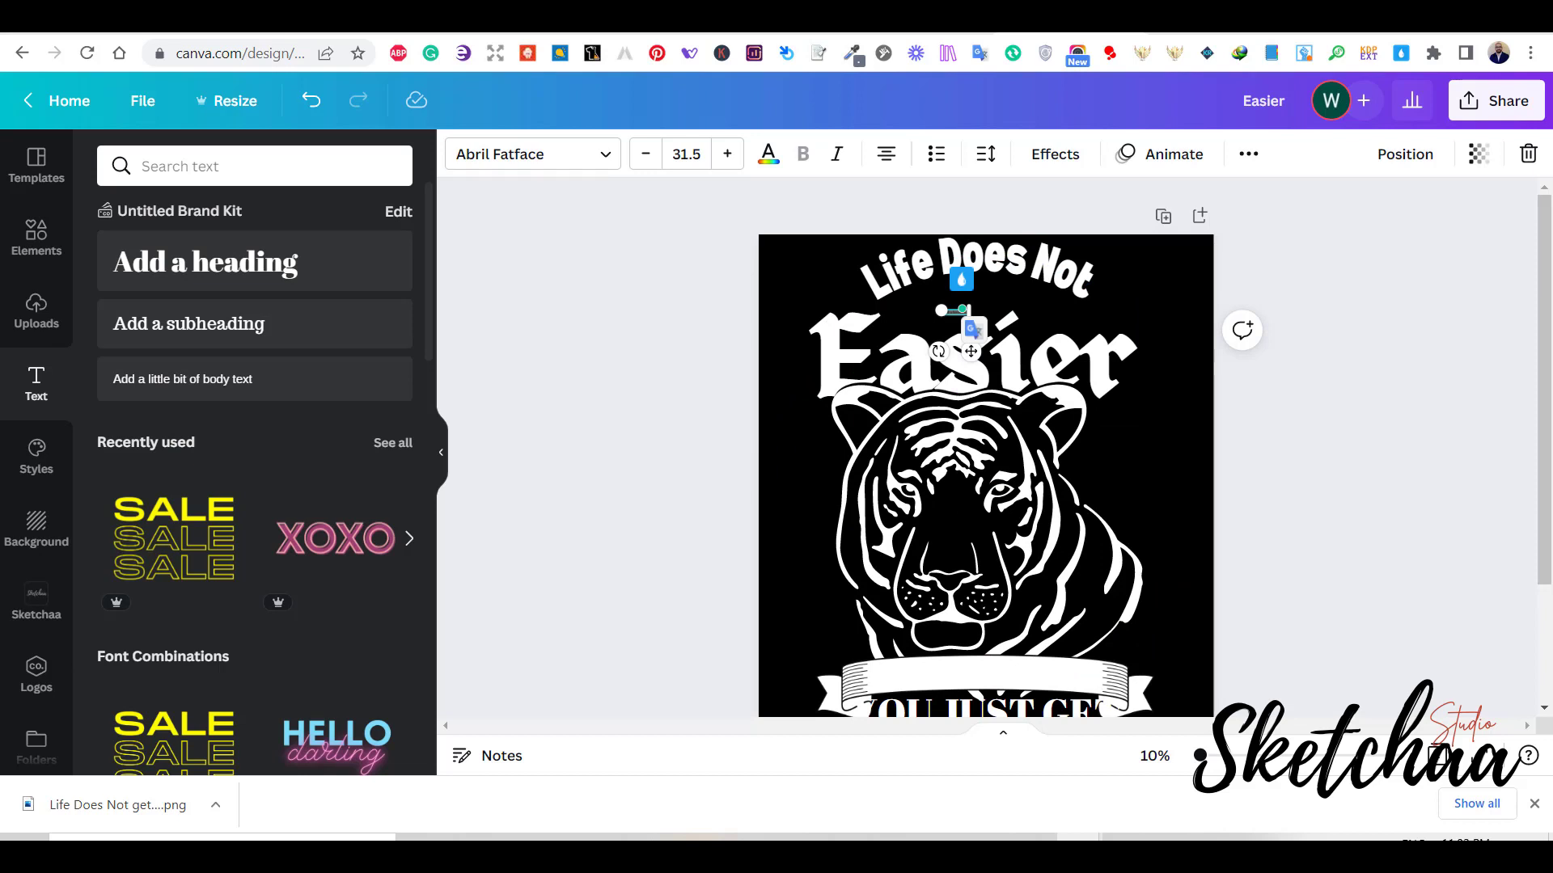
left_click(694, 156)
type("300")
key("Return")
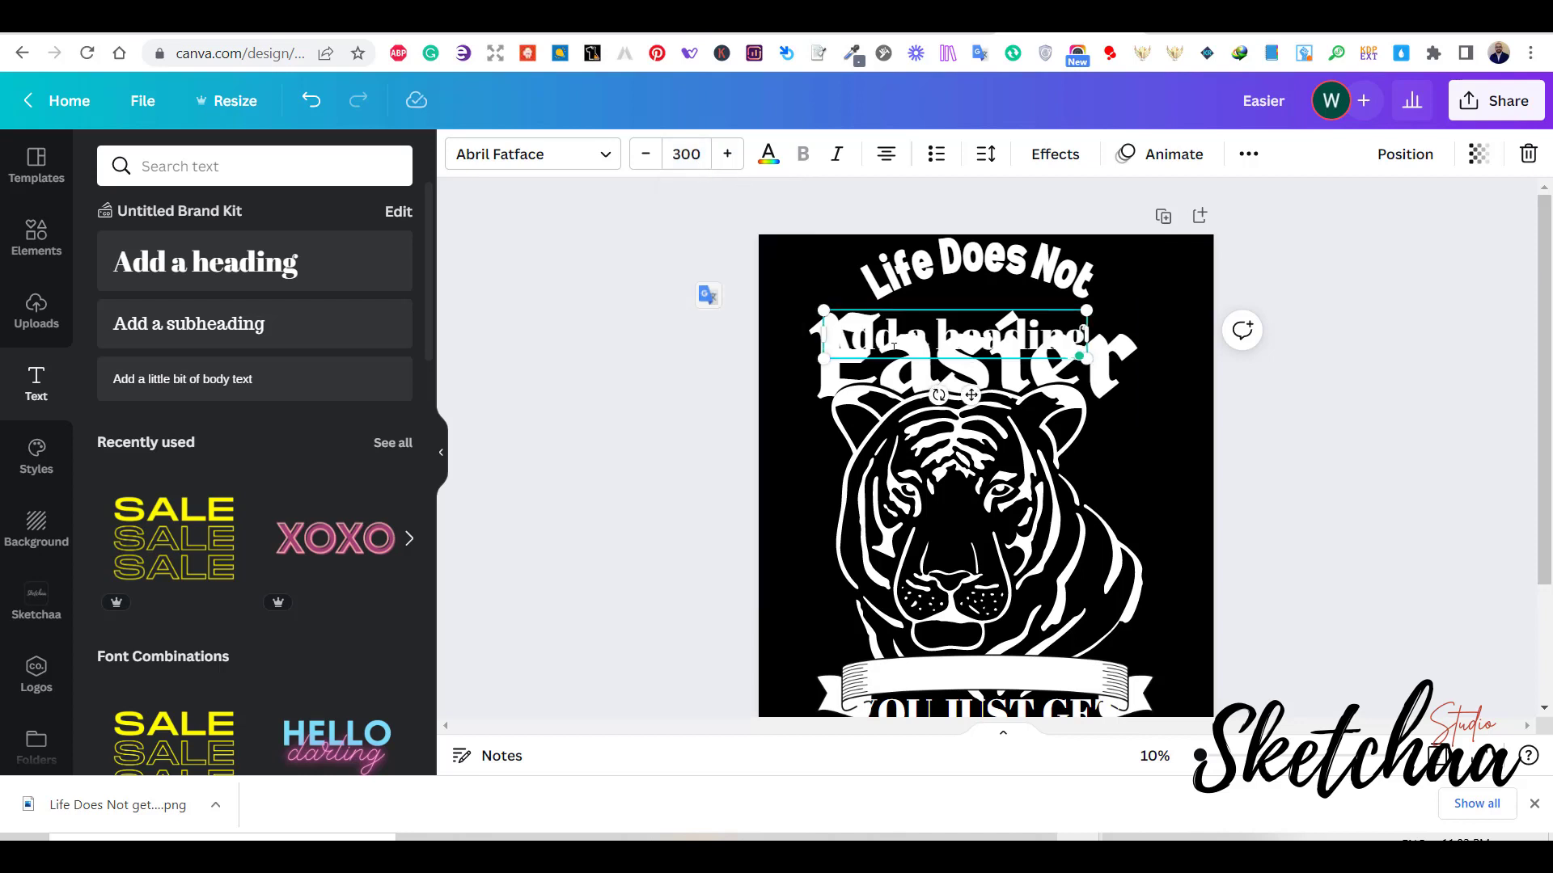
left_click_drag(945, 354, 961, 315)
type("Get")
- Set the "Get" text to the Tallow Sans Brush font and centre it just above "Easier"
left_click(569, 163)
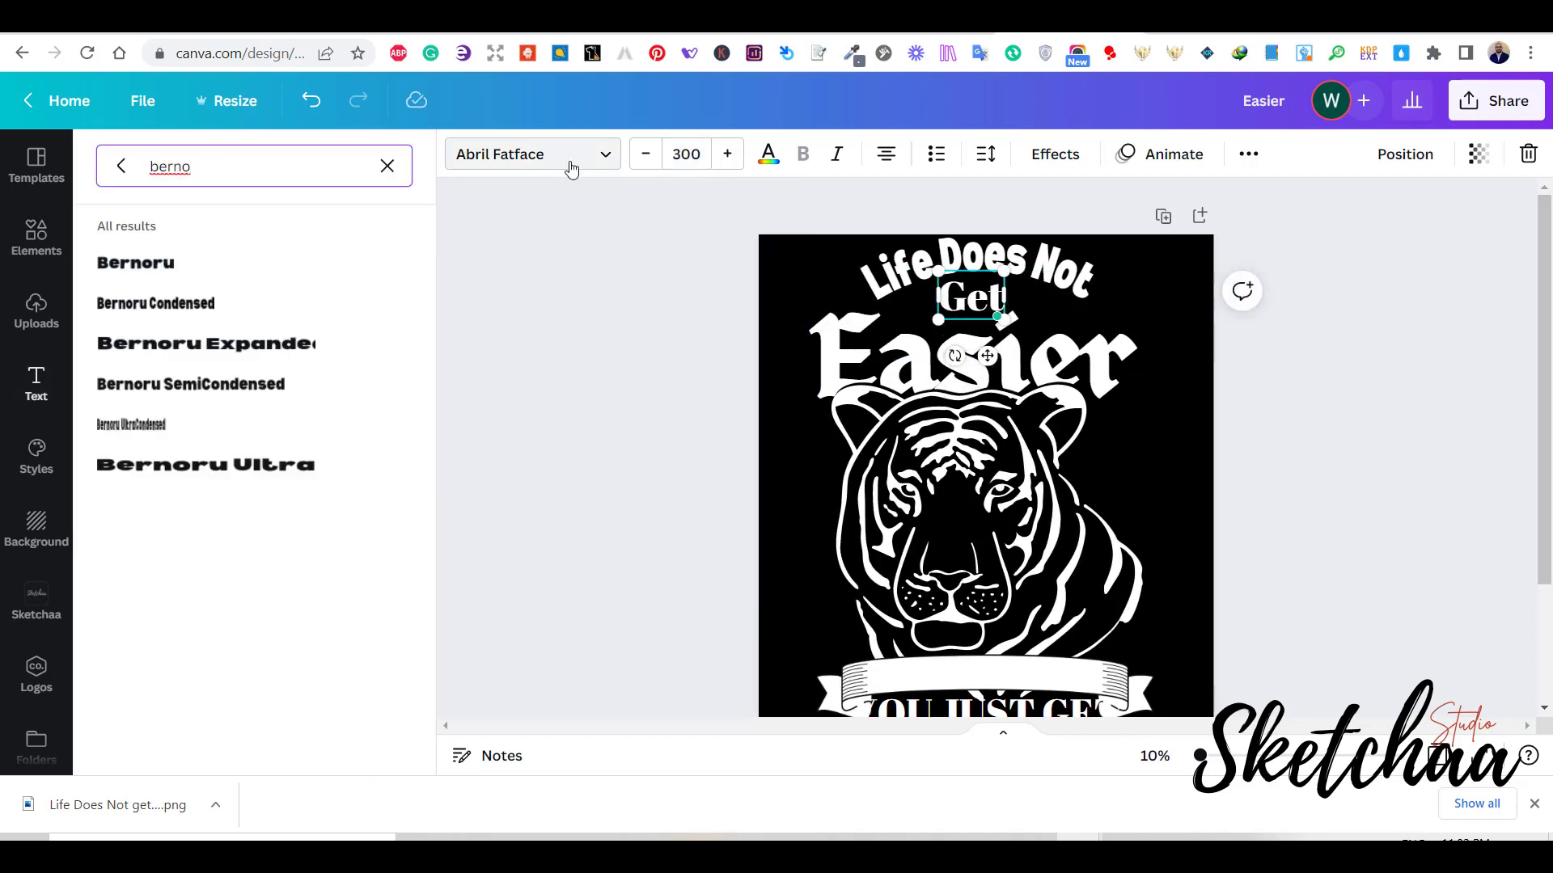
key("BackSpace")
type("tallow")
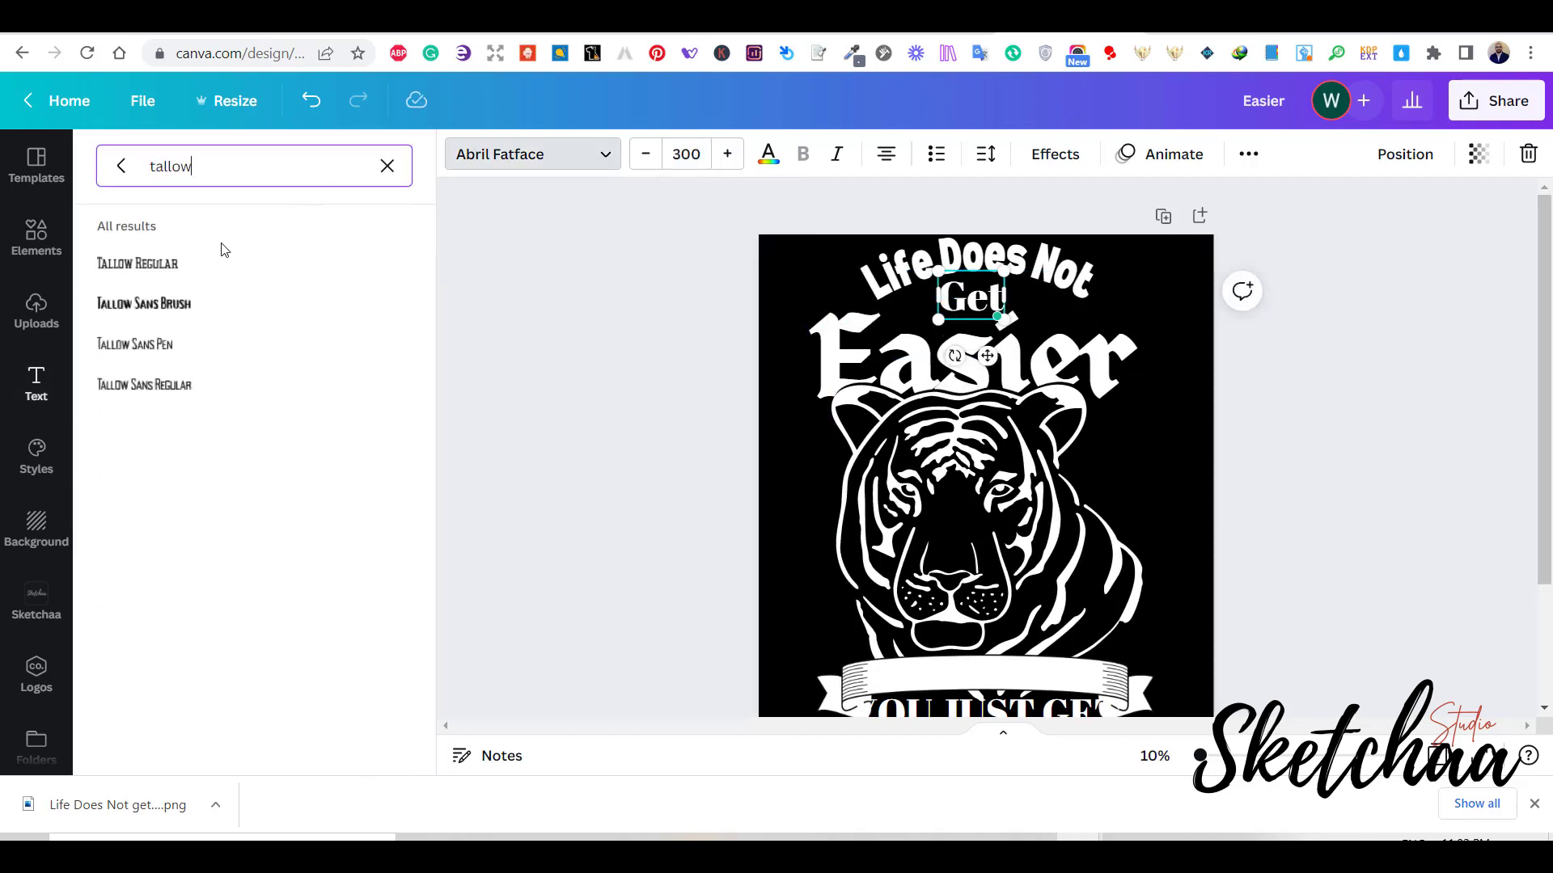
left_click(226, 304)
left_click_drag(950, 322, 985, 317)
left_click(1365, 478)
- Move the arched "Life Does Not" text slightly down so it sits closer above "Get"
left_click_drag(993, 261, 993, 270)
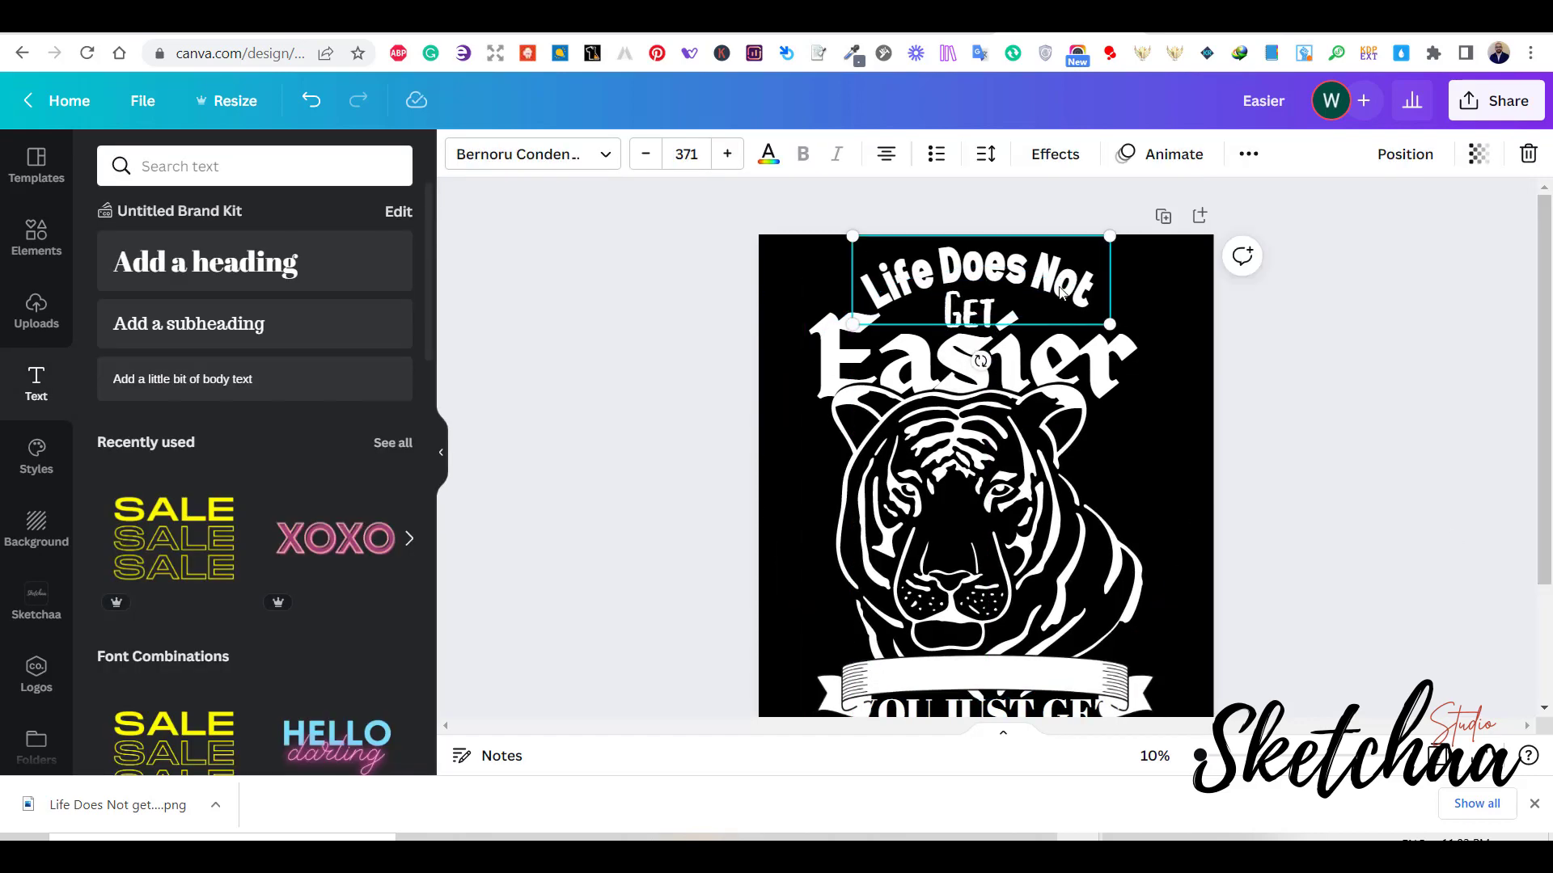
key("Down")
key("Up")
left_click(1357, 478)
- Set "YOU JUST GET" to the Cubao font, colour it black and place it on the white ribbon banner
scroll(1237, 537, "down", 2)
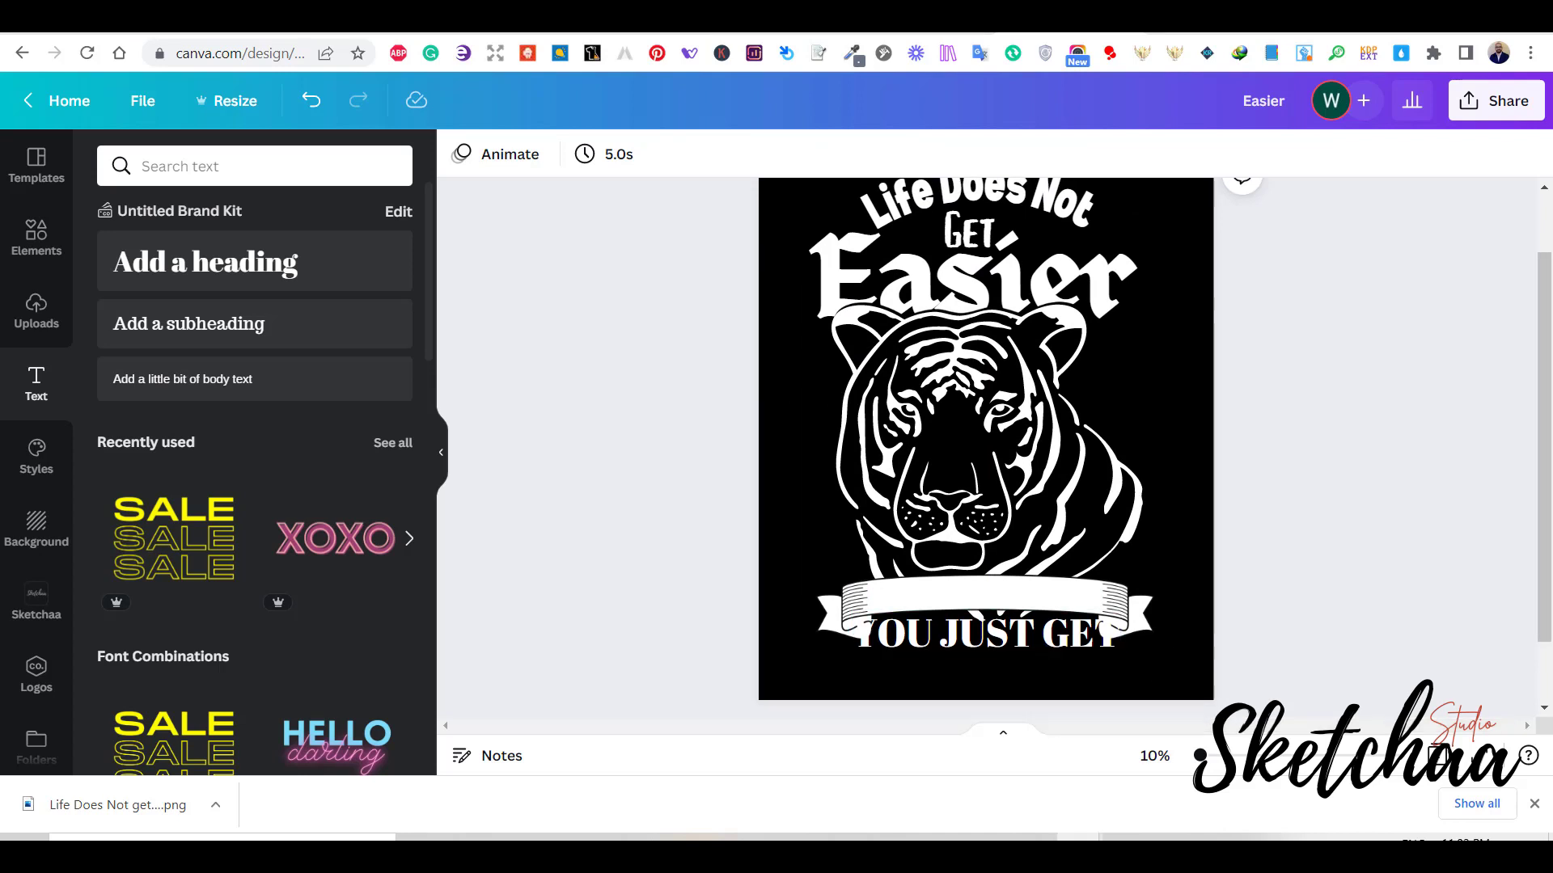
left_click(987, 633)
left_click(534, 154)
type("cubao")
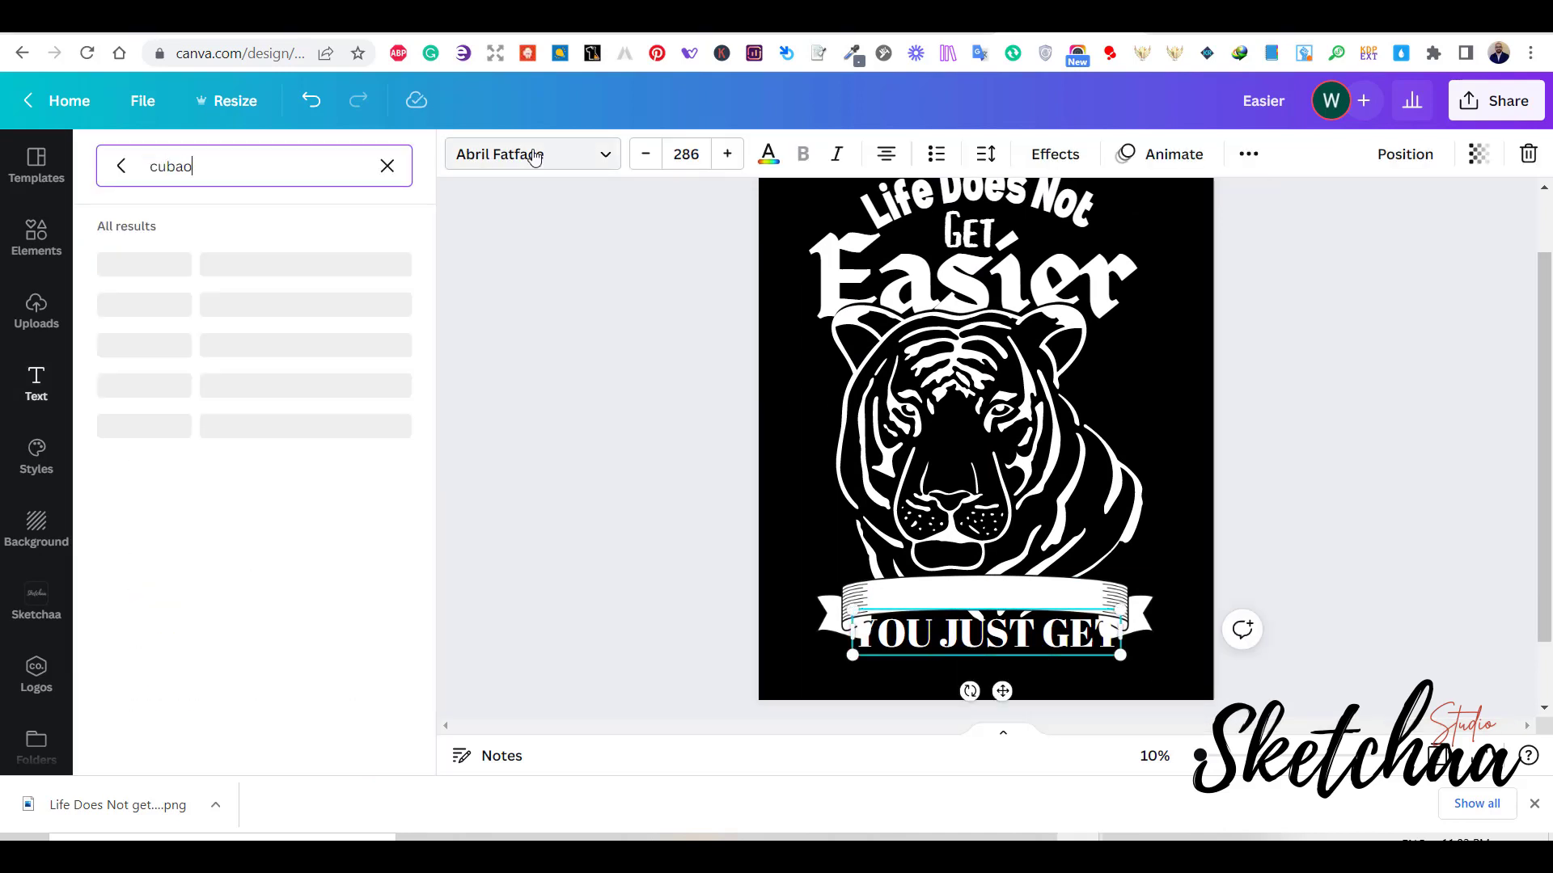
left_click(121, 261)
left_click(769, 153)
left_click(173, 259)
left_click_drag(1003, 690, 1001, 656)
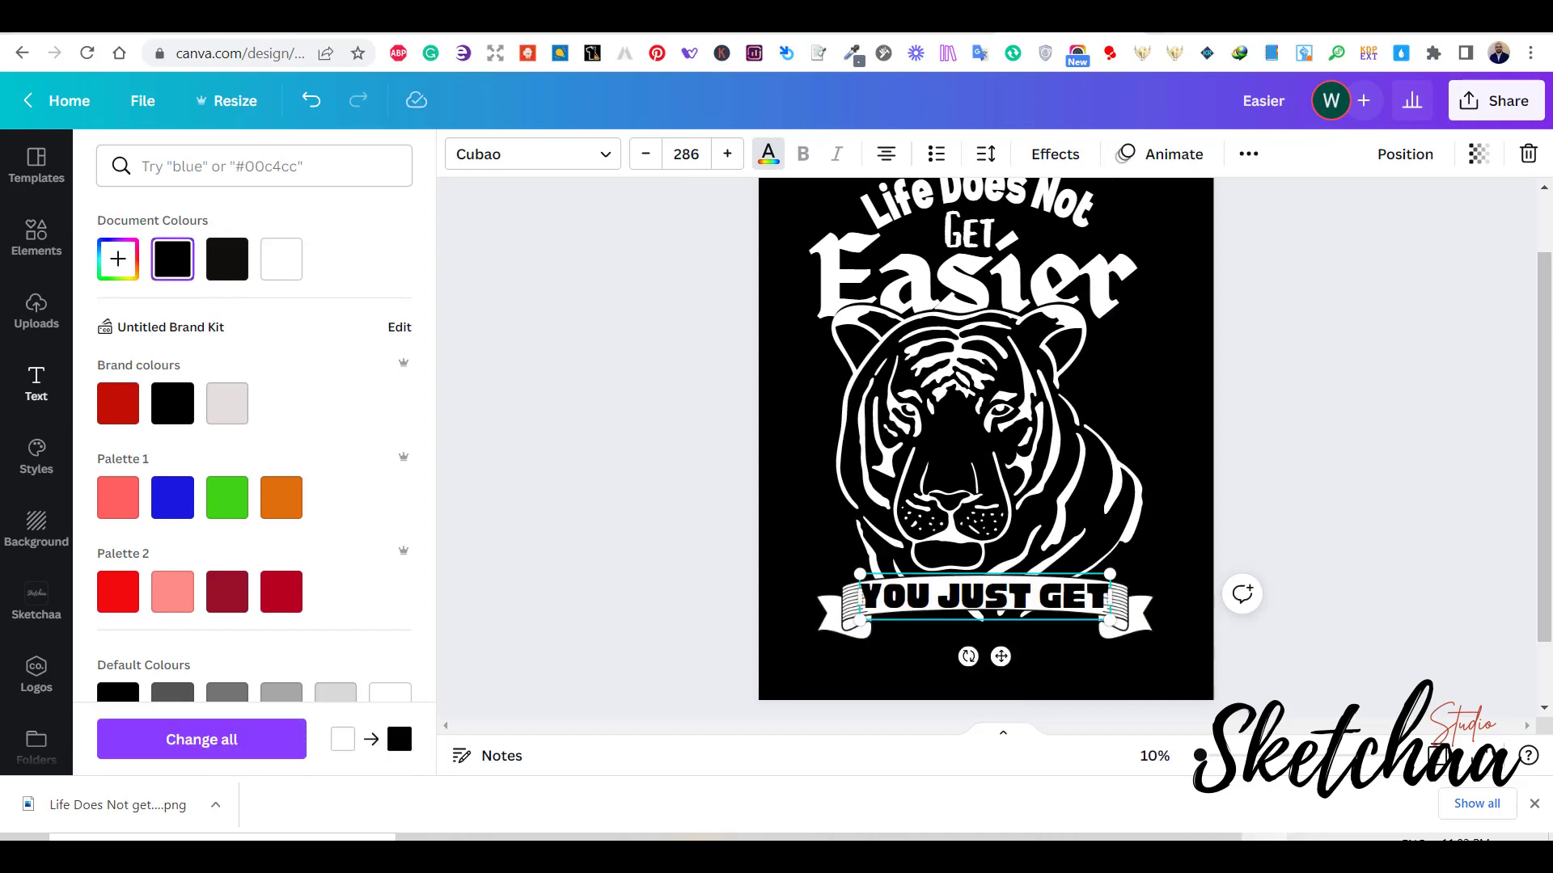
- Curve the "YOU JUST GET" text with a value of 9 and reduce its font size slightly to fit the ribbon
left_click(1055, 154)
left_click(250, 717)
left_click_drag(326, 736, 264, 736)
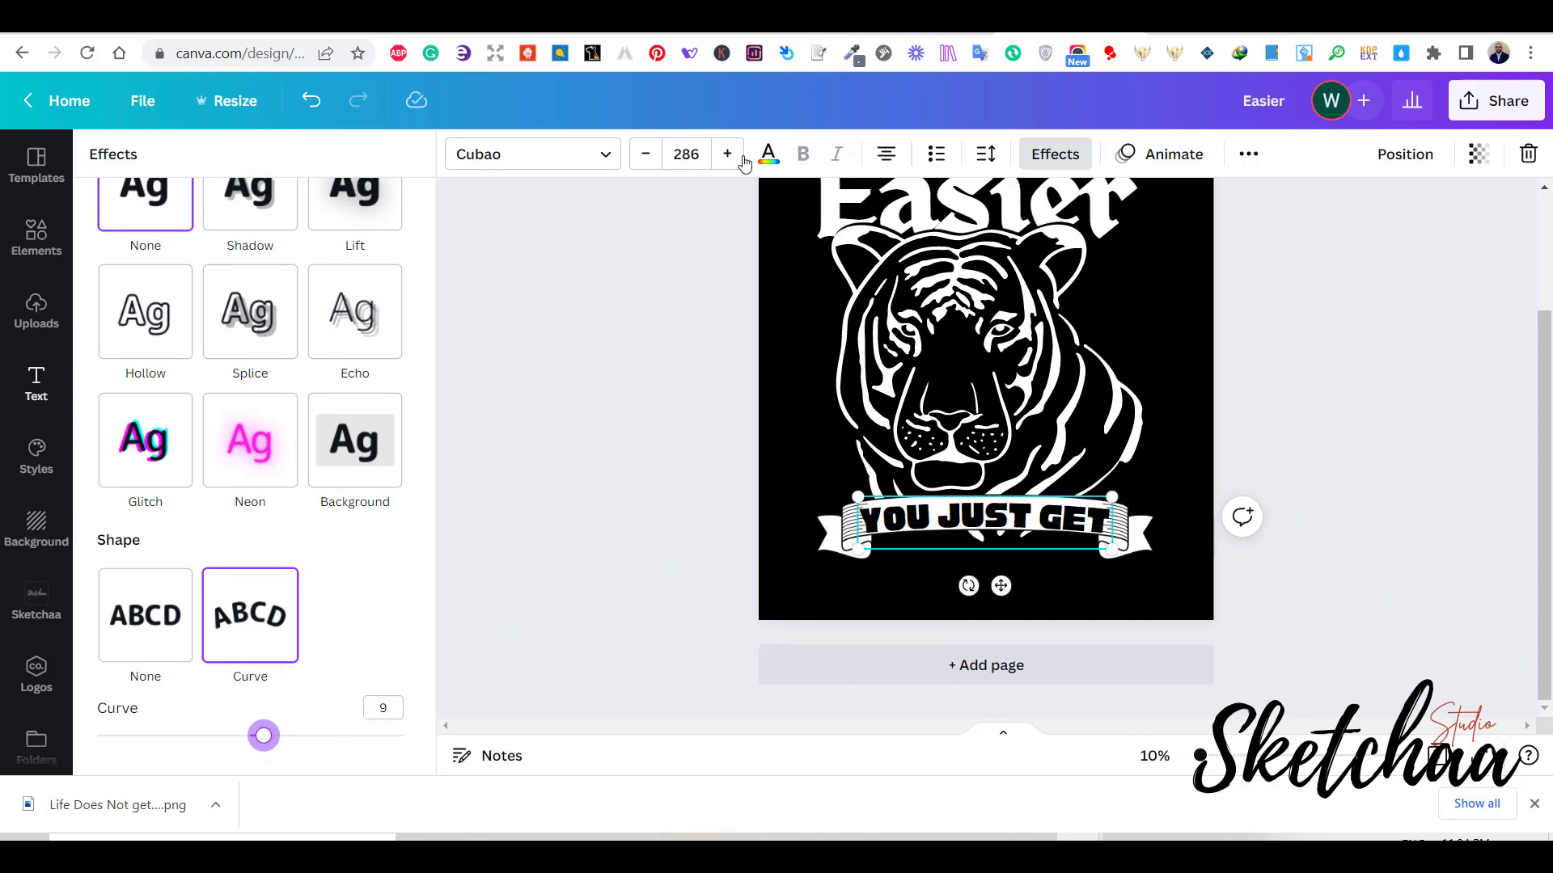
left_click(648, 161)
left_click(1480, 513)
- Duplicate the "Easier" heading at the base of the design, change the copy's text to "STRONGER" and set its size to 530
scroll(1480, 513, "up", 1)
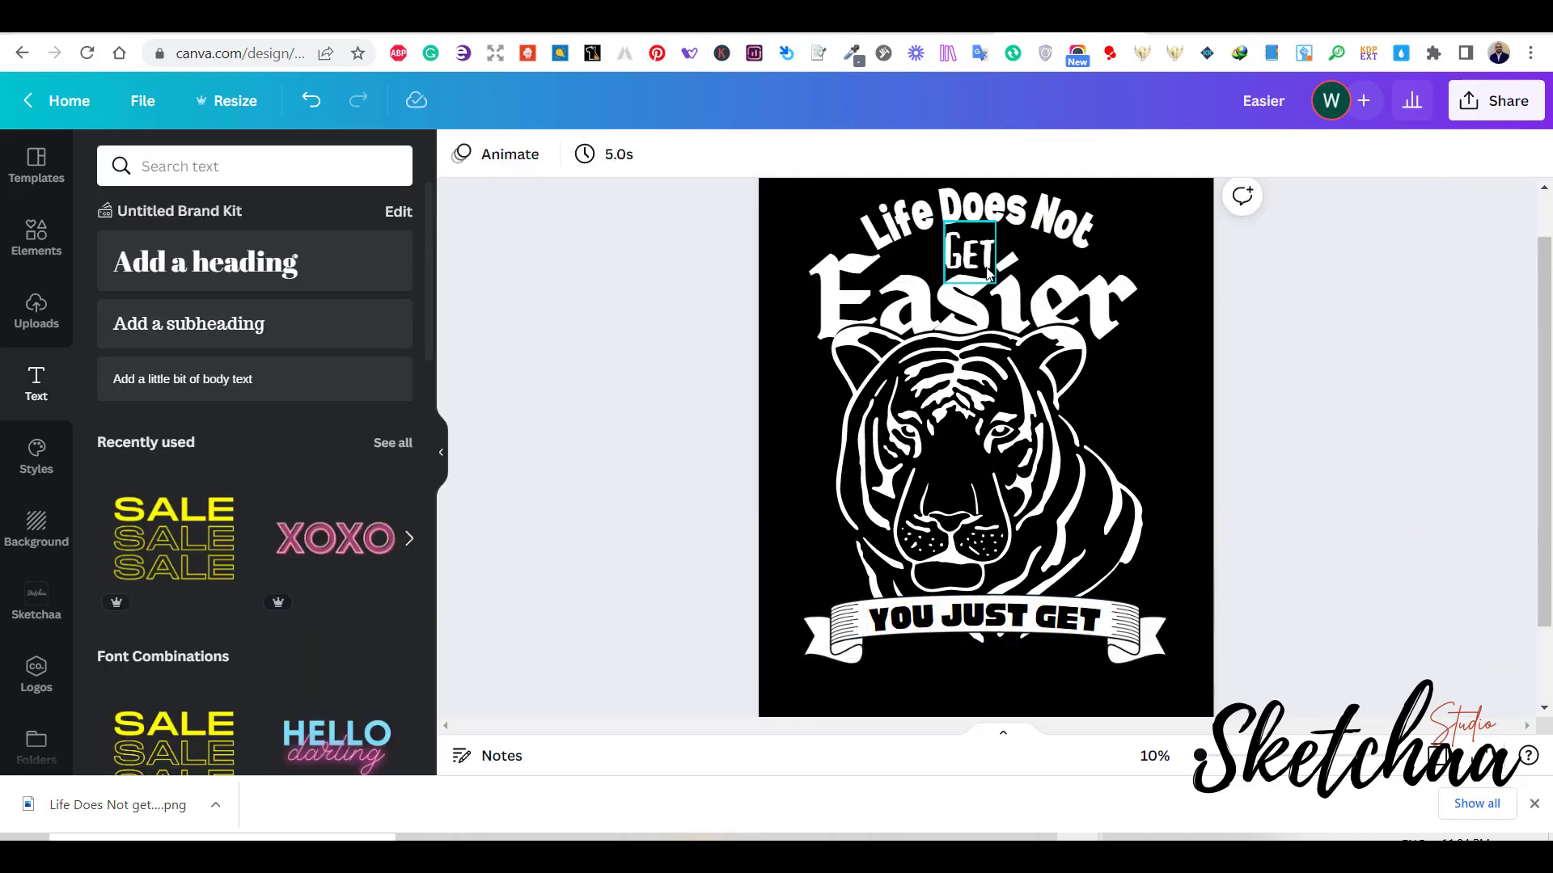
left_click(987, 298)
left_click_drag(986, 297, 1003, 672)
double_click(1003, 671)
type("ST")
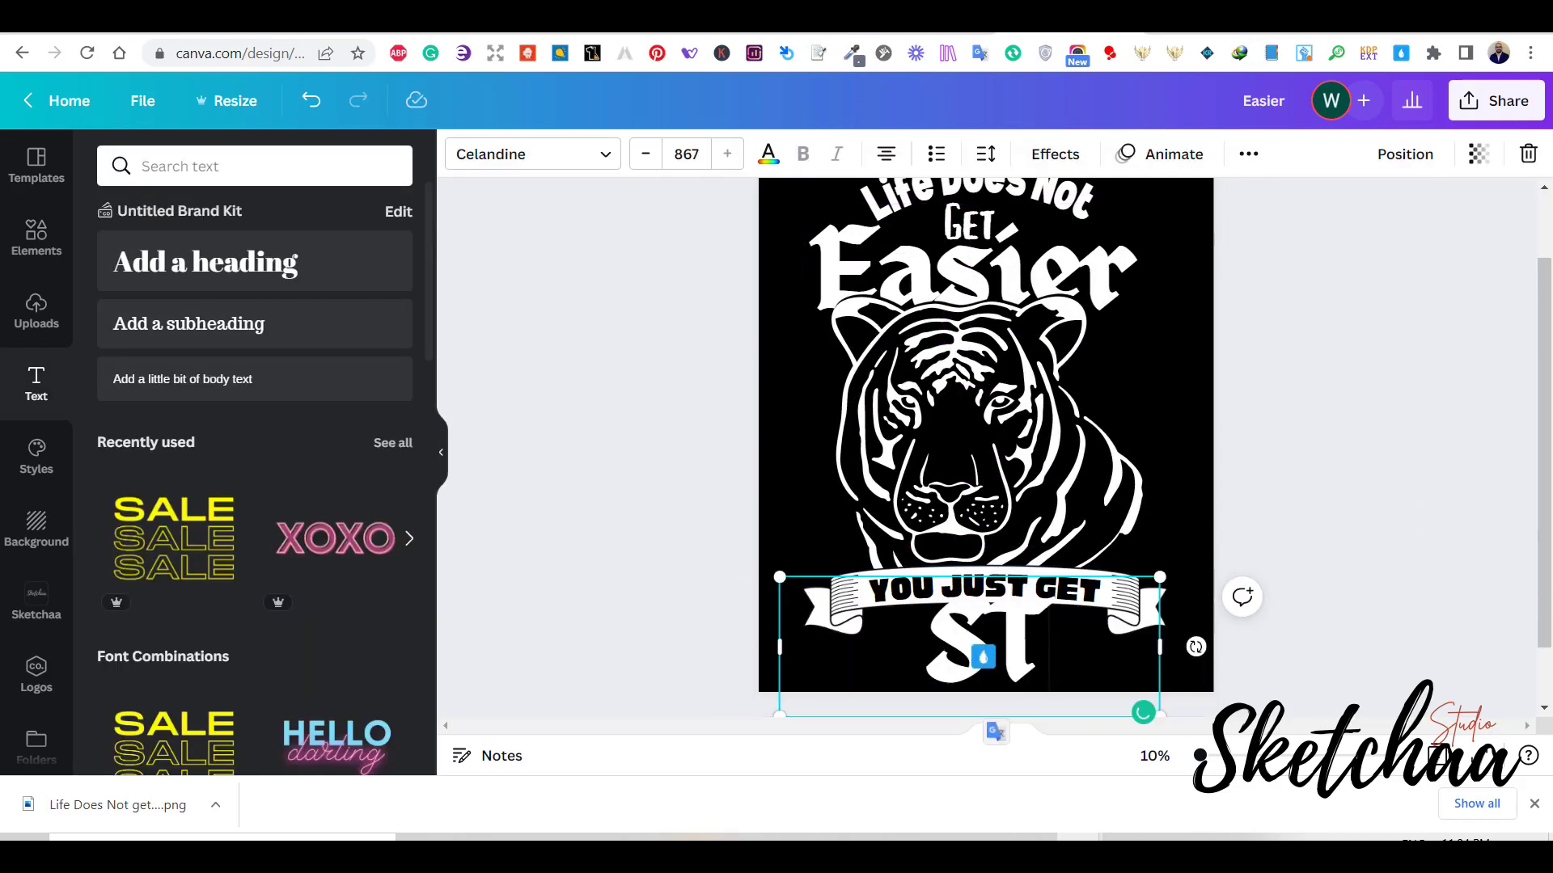
type("RONGER500")
key("Return")
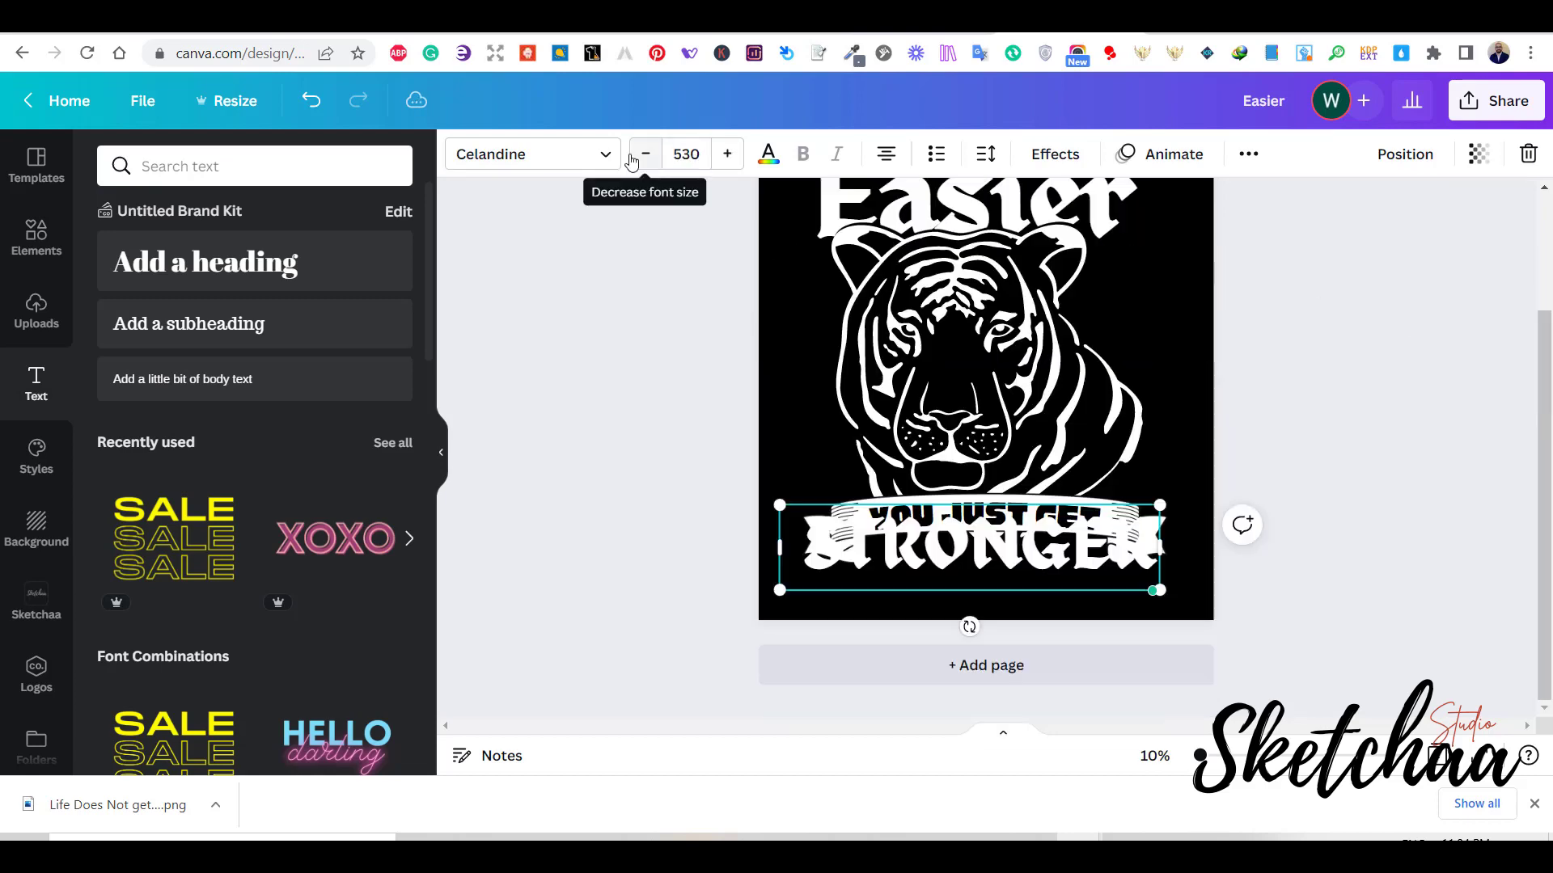
- Send the "STRONGER" text behind the ribbon banner and move it down below the ribbon
left_click(1039, 562)
left_click(1042, 577)
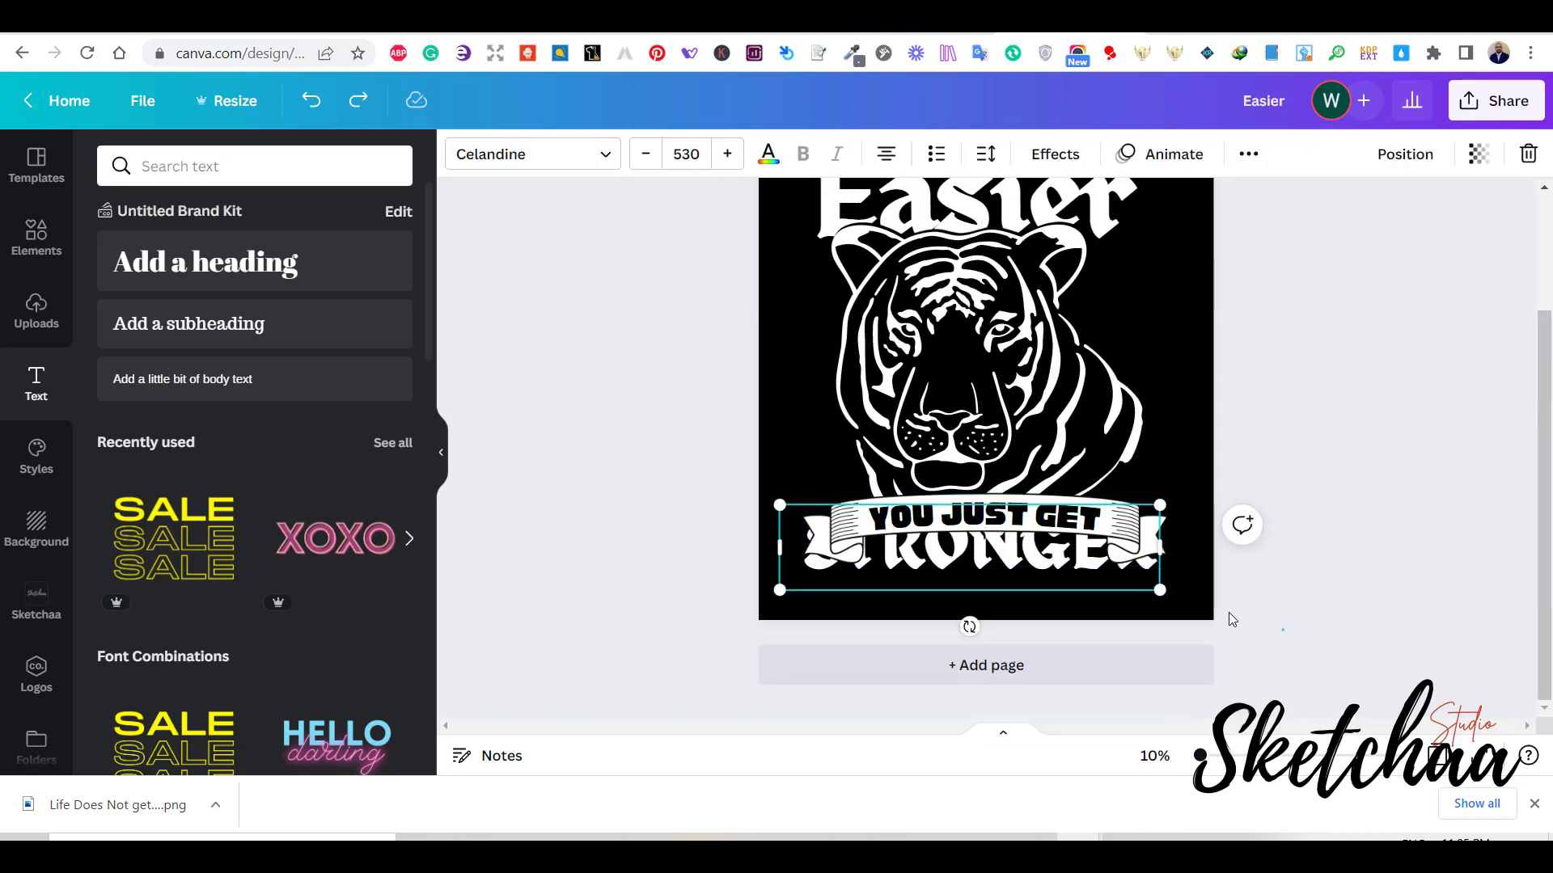
left_click(1051, 560)
left_click_drag(1051, 569, 1053, 599)
- Set "STRONGER" to the Granaina font, narrow its text box and centre it closely beneath the ribbon
left_click(532, 155)
left_click(272, 177)
key("ctrl+a")
type("granaina")
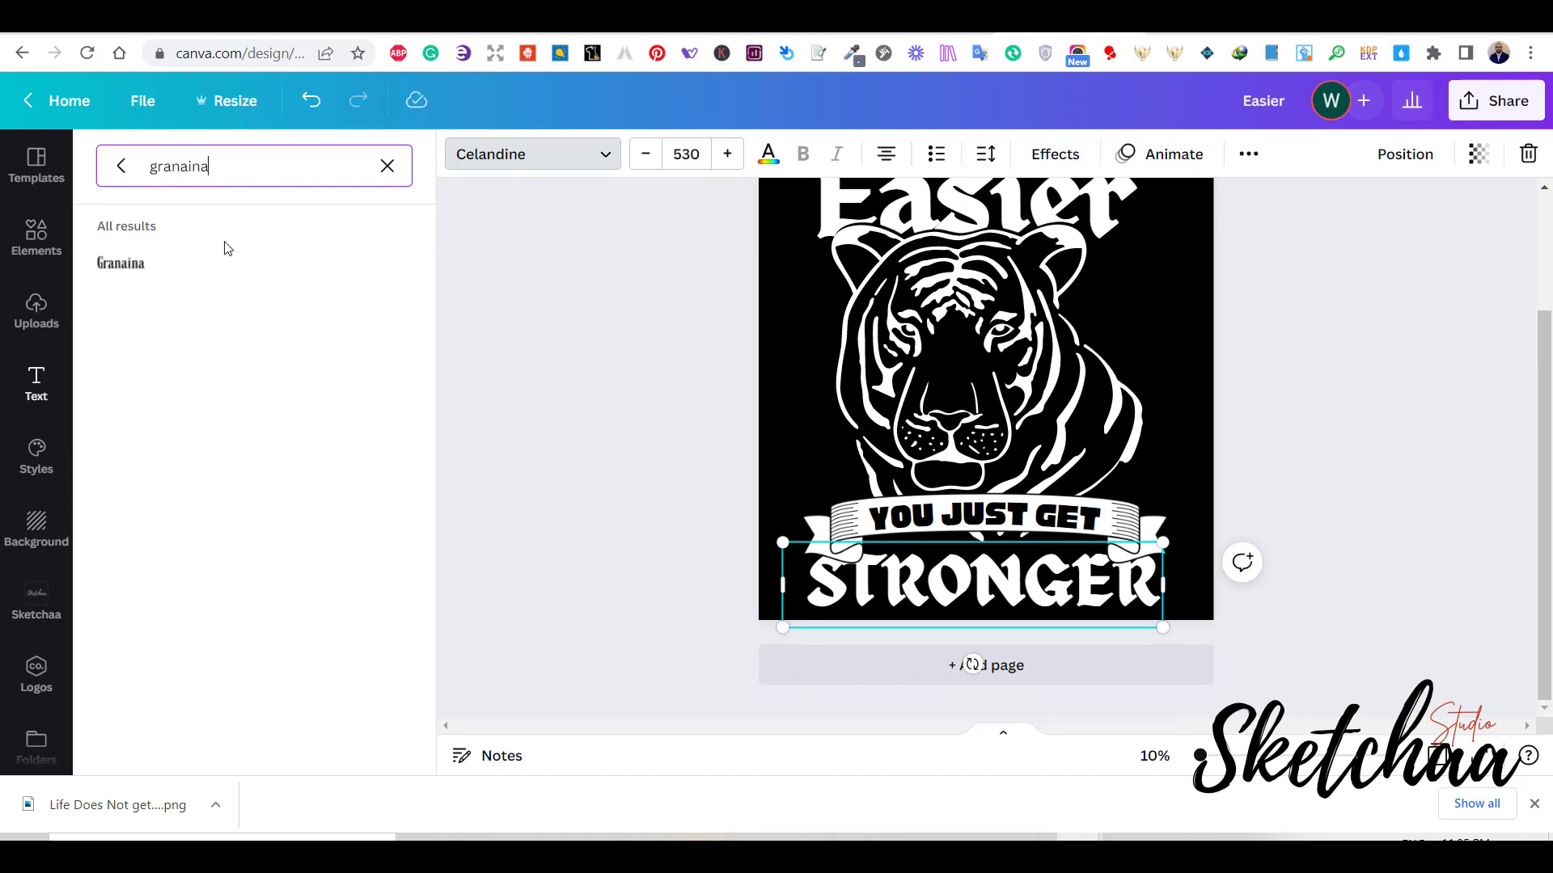
left_click(226, 252)
left_click_drag(1163, 583, 1073, 602)
left_click(991, 679)
left_click_drag(959, 592, 1018, 580)
left_click(1424, 574)
- Crop the lower edge of the white tiger so it ends at the top of the ribbon banner
left_click(978, 364)
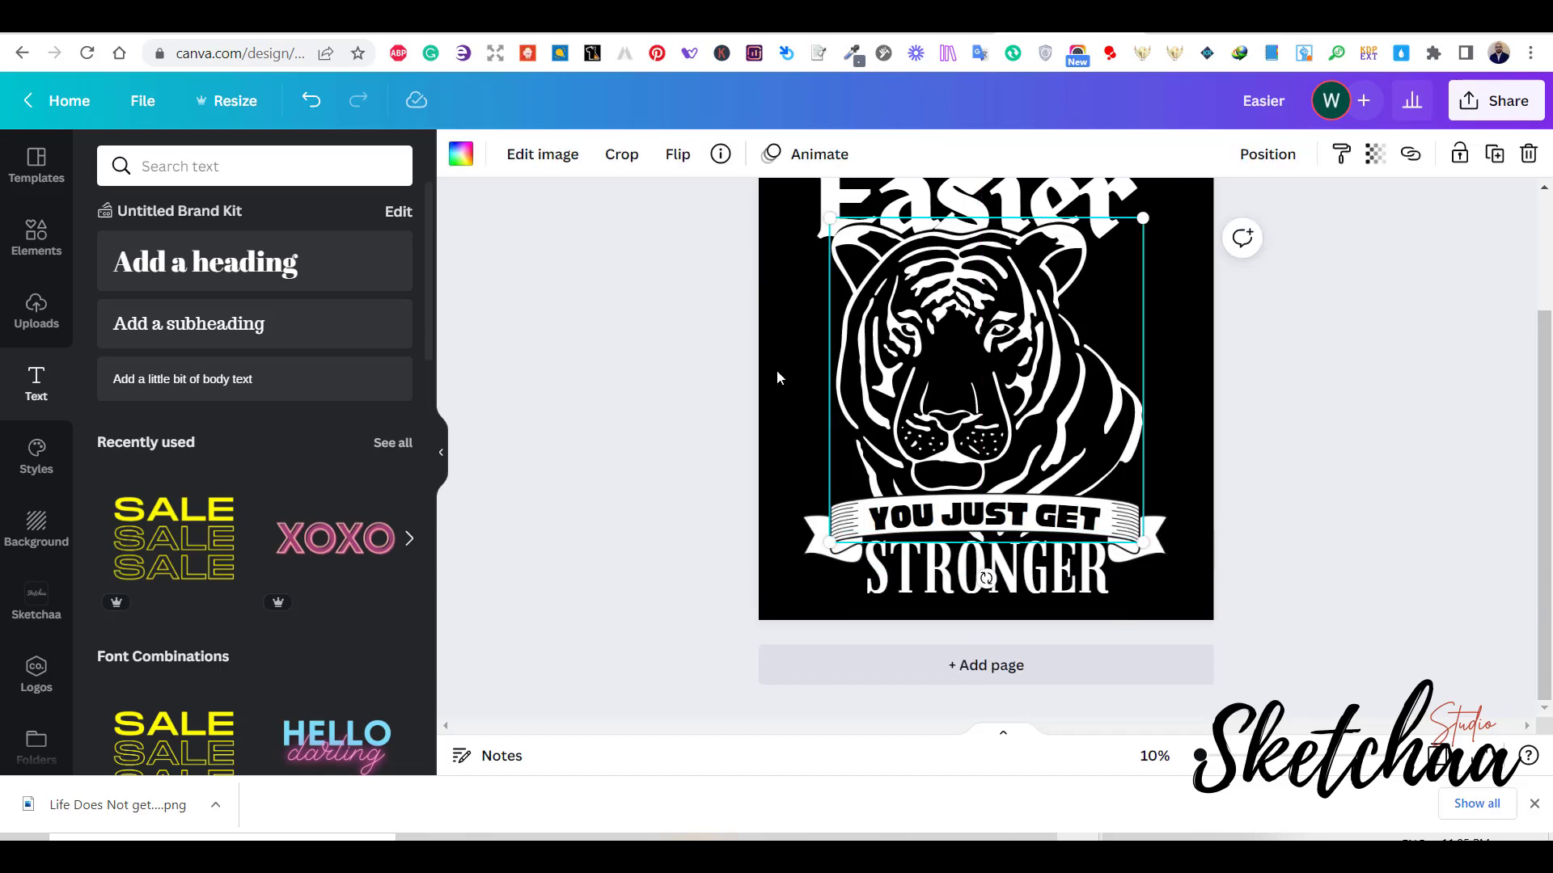
left_click(620, 154)
left_click_drag(1144, 542, 1137, 503)
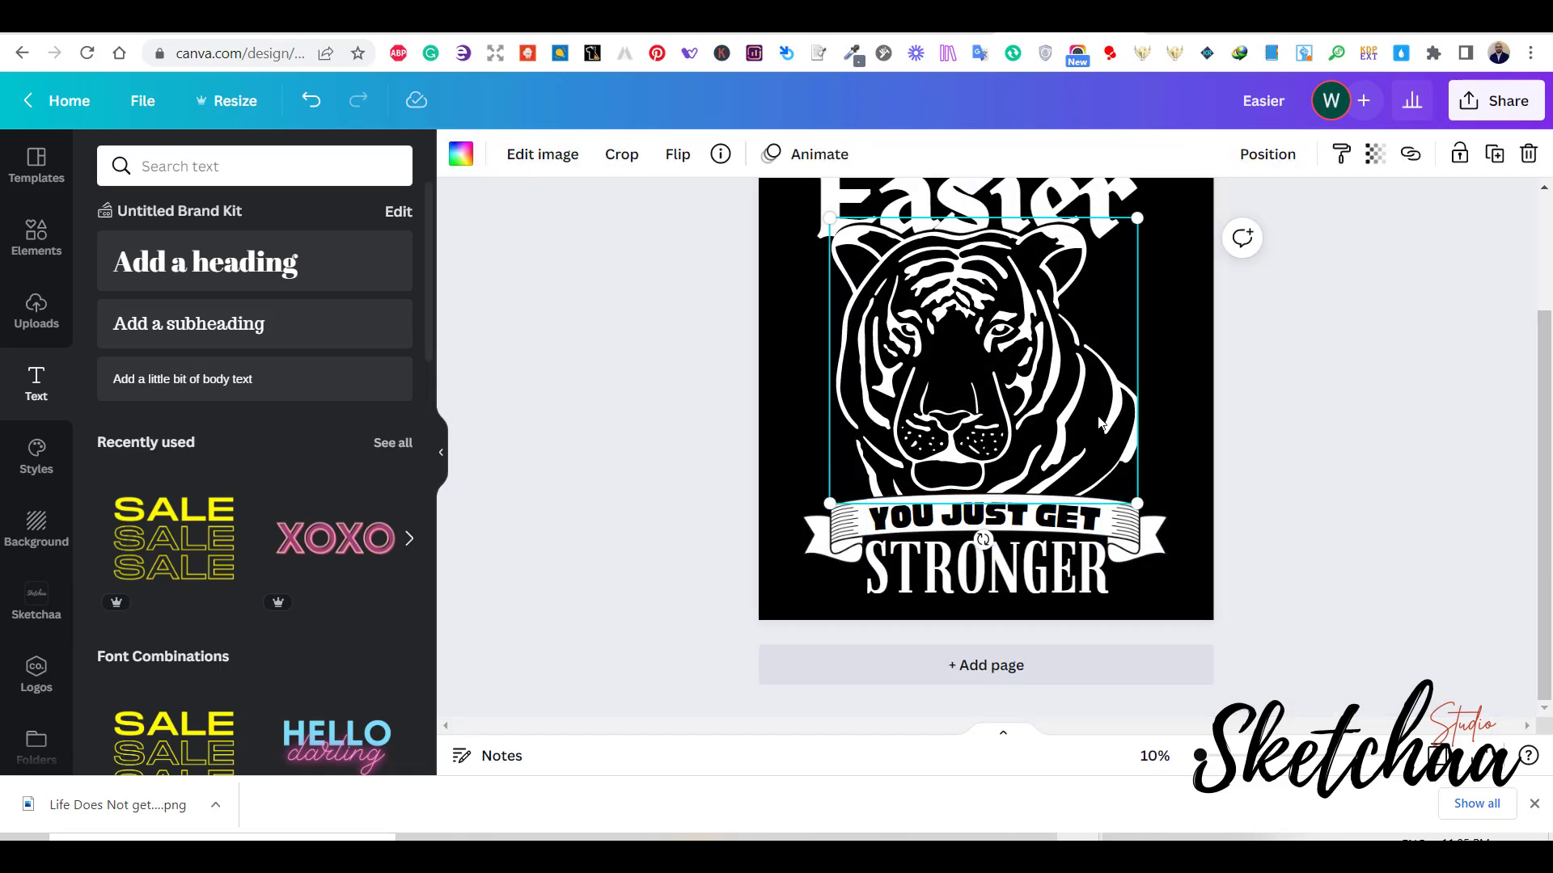
left_click(982, 556)
left_click(981, 542)
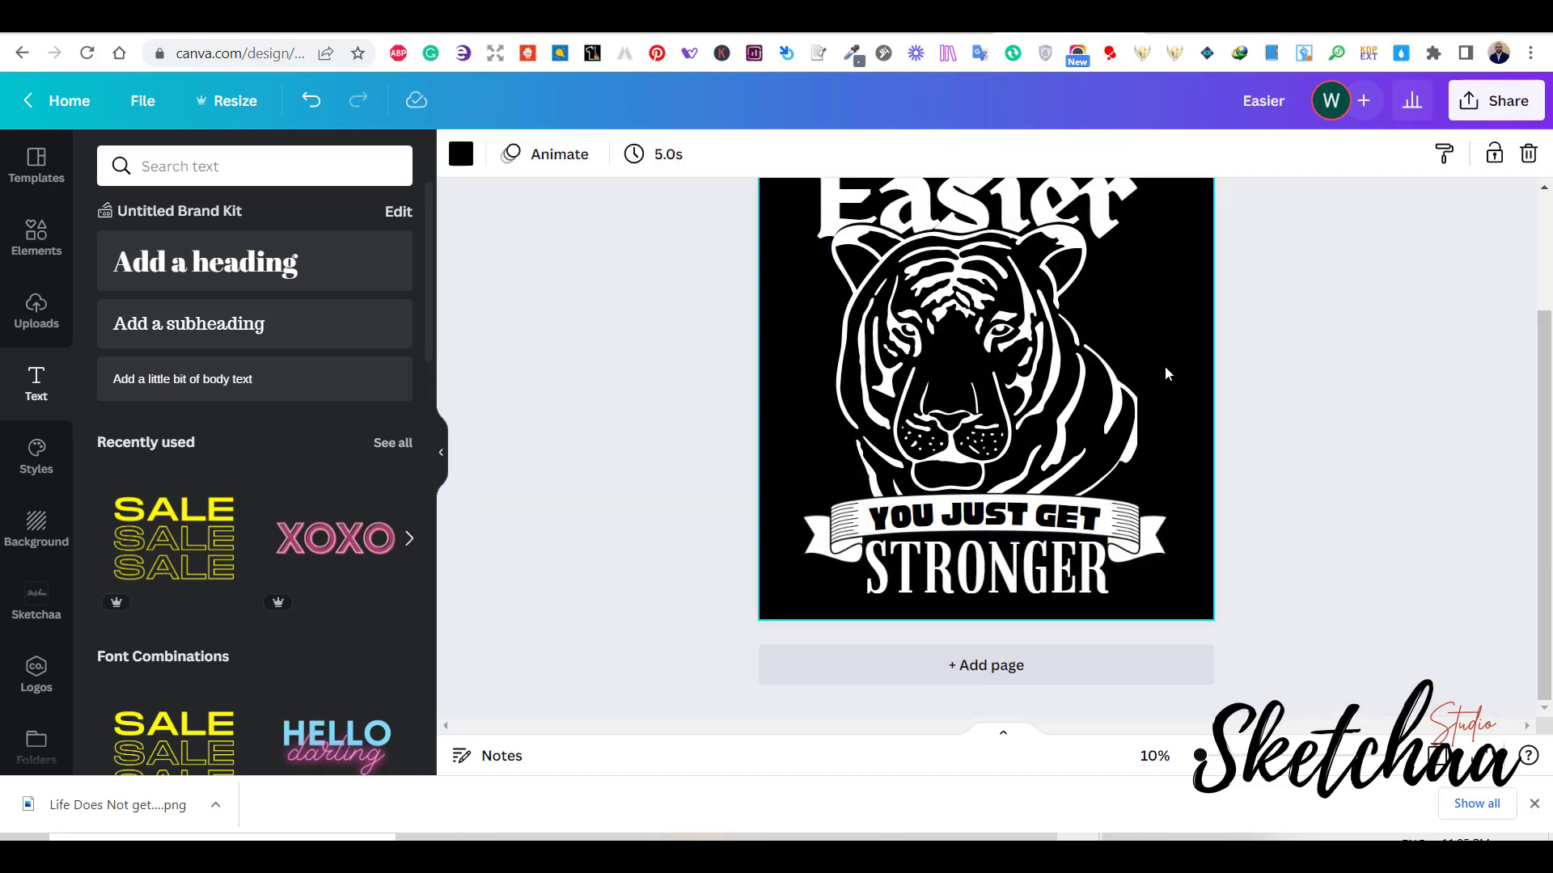
- Select the black tiger copy behind the ribbon and crop it like the white one
left_click(976, 535, "ctrl")
left_click(976, 535, "ctrl")
left_click(975, 536, "ctrl")
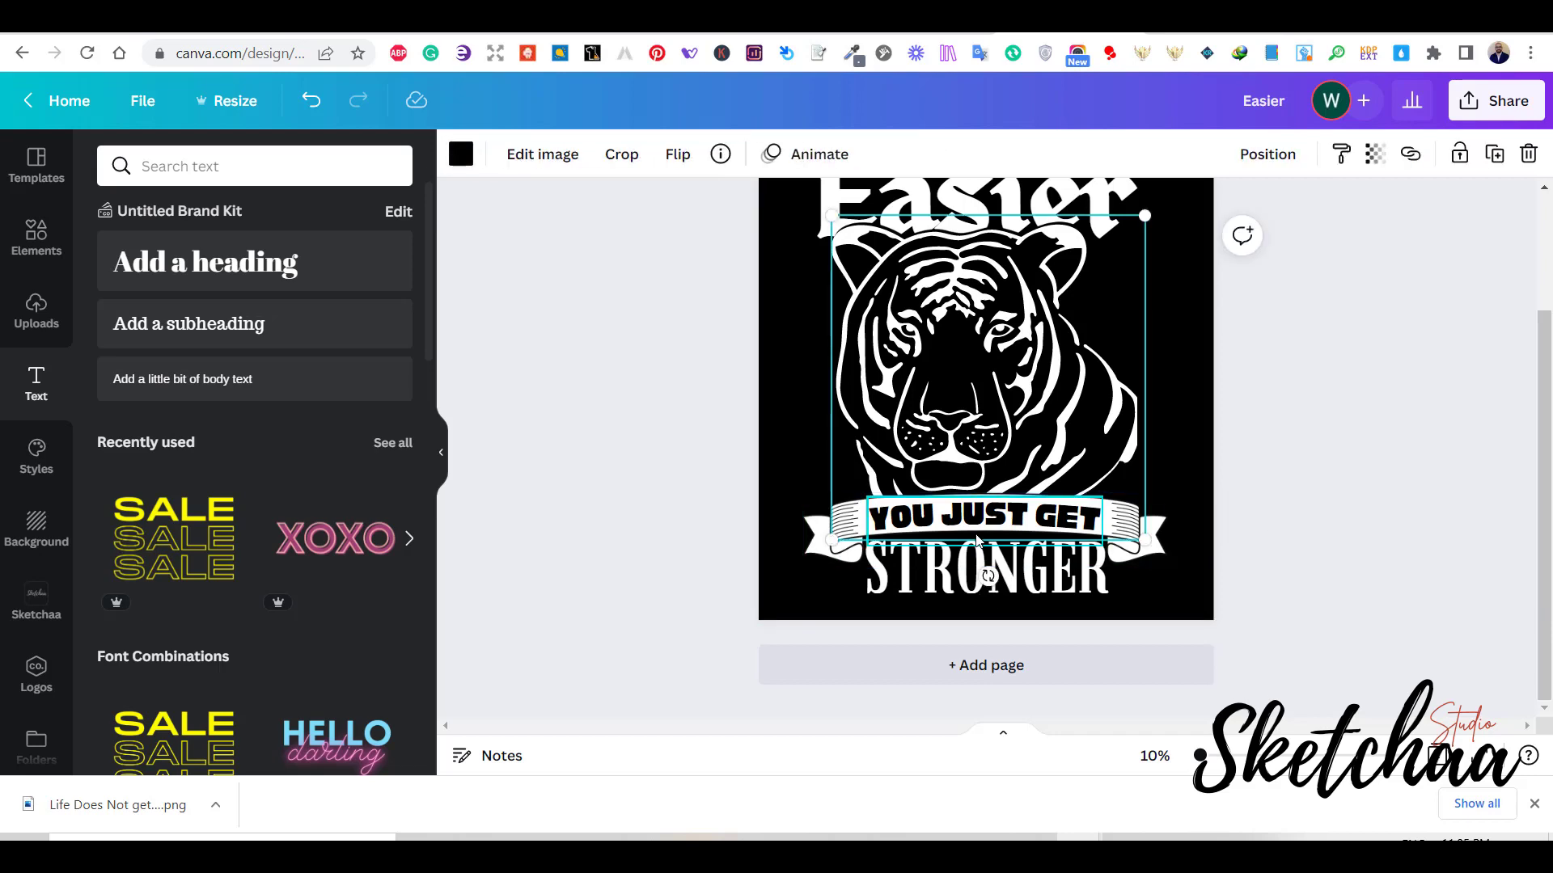
left_click(617, 156)
left_click(492, 154)
left_click(1334, 537)
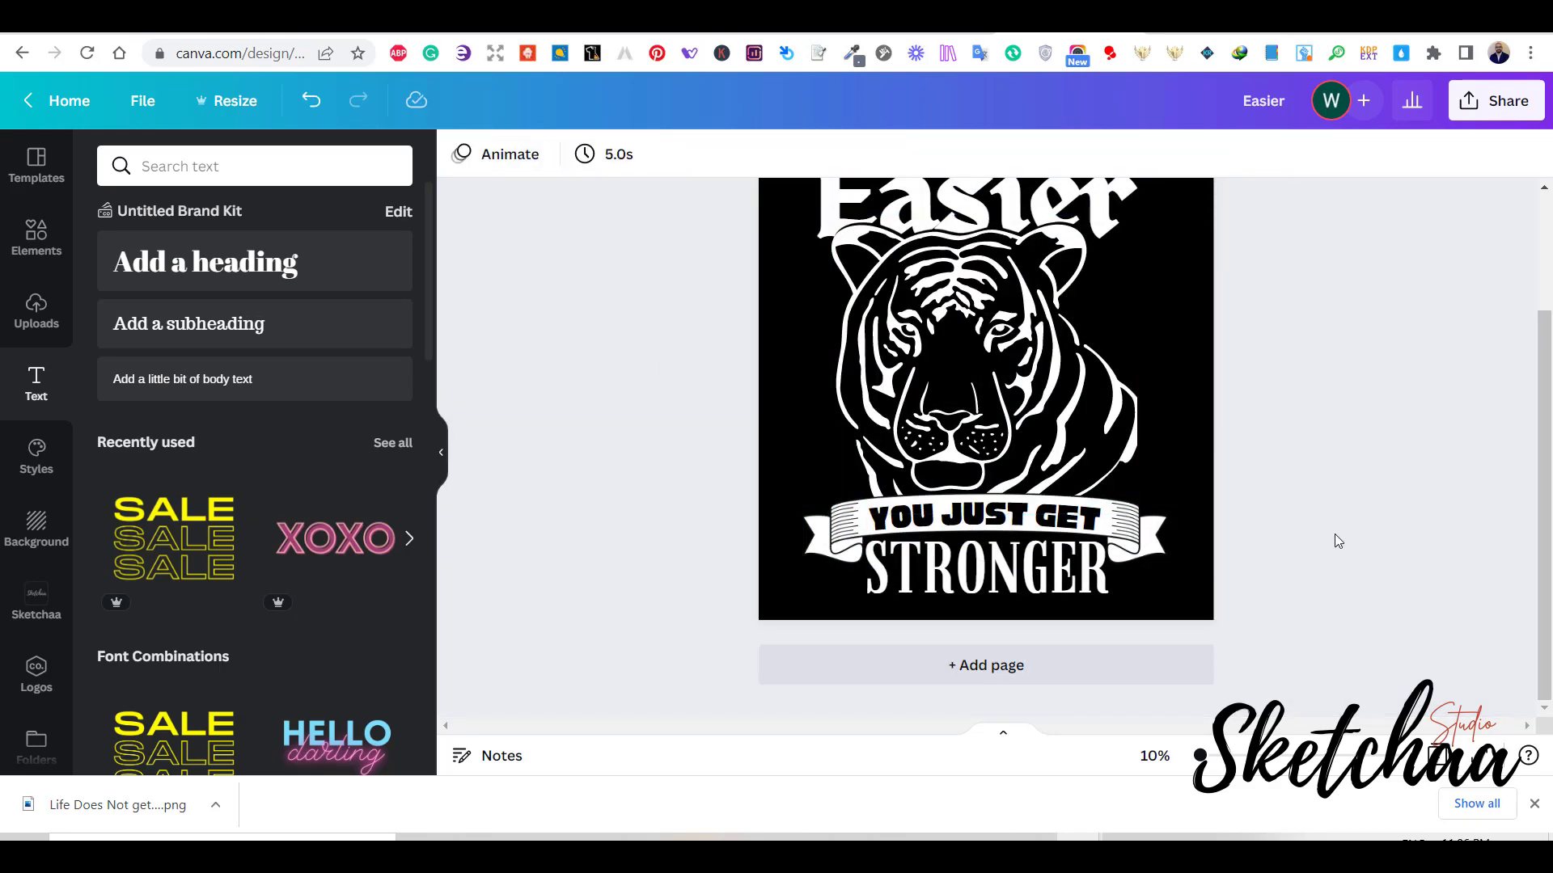
scroll(1334, 537, "up", 2)
key("ctrl+a")
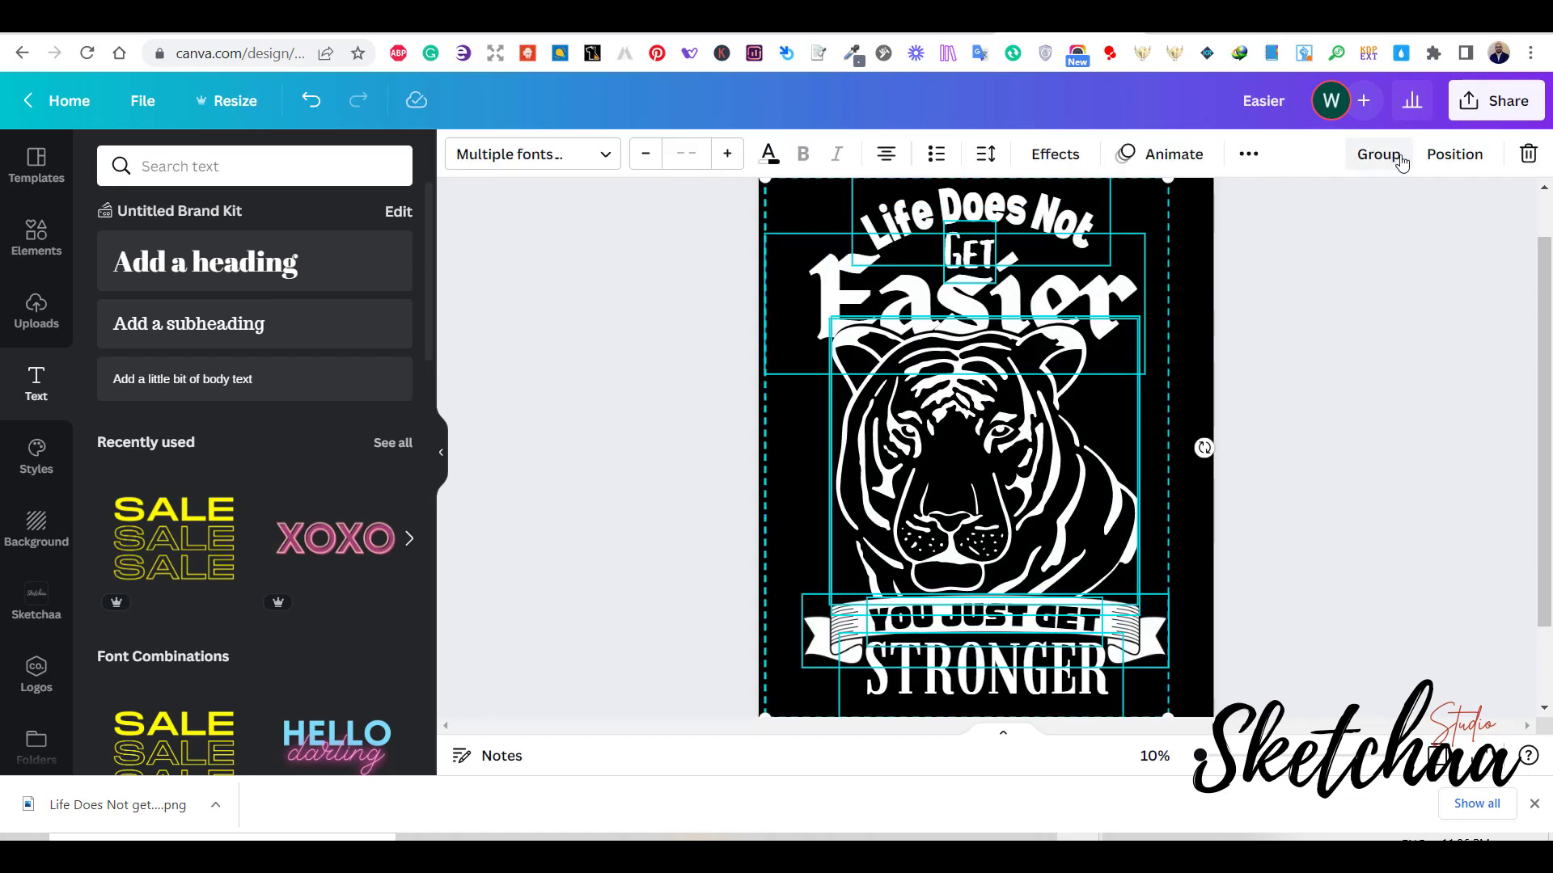
left_click(1245, 156)
left_click(1248, 155)
left_click(1288, 409)
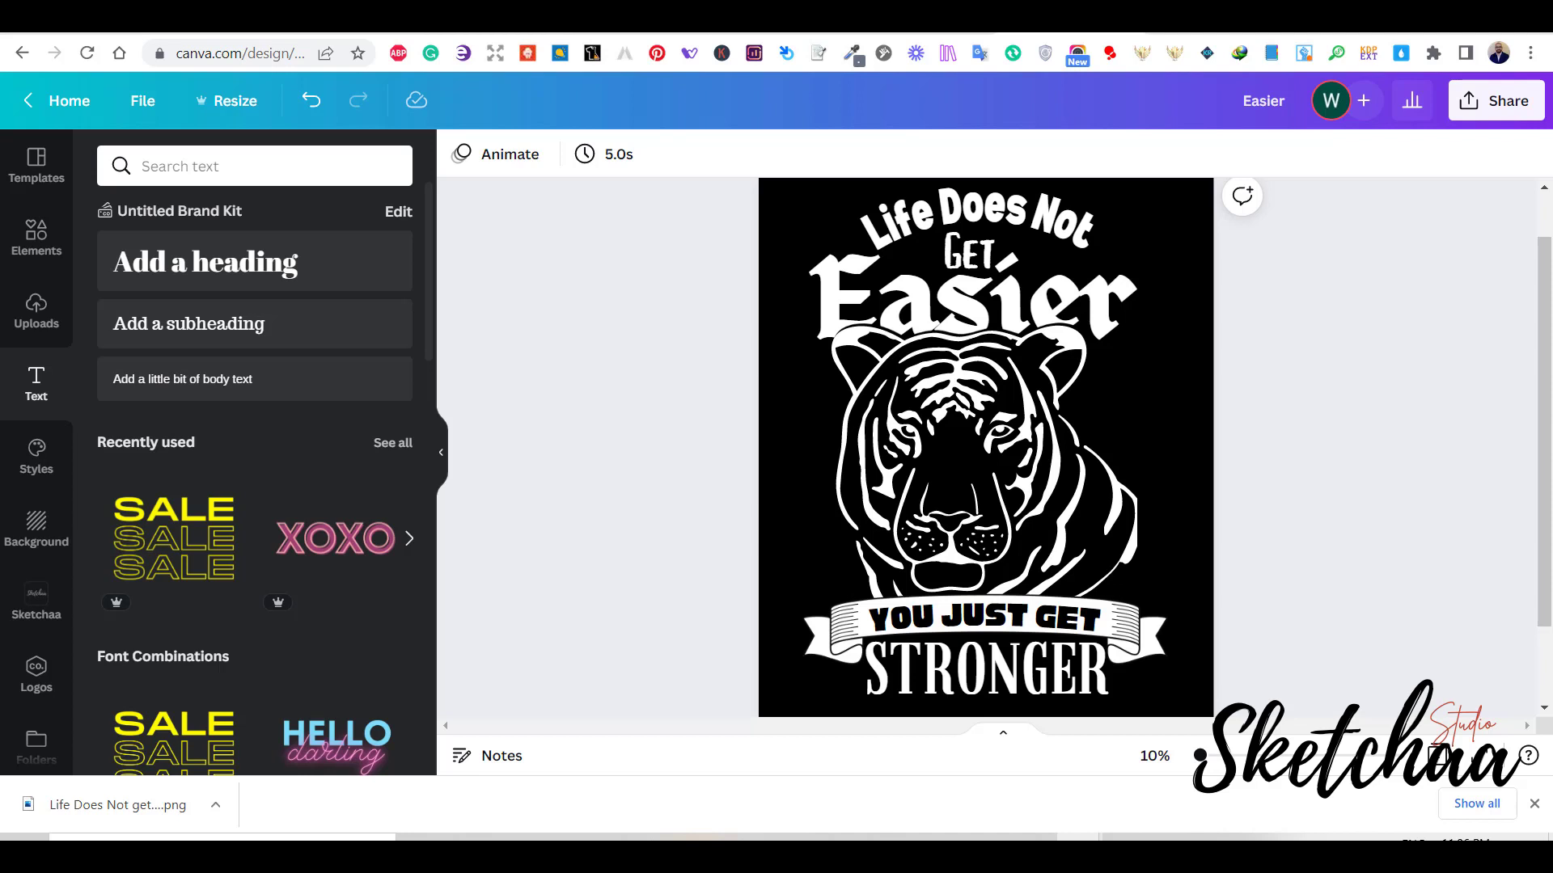
- Search the elements for "splash marks" and add the pale three-drop splash graphic to the design
left_click(57, 254)
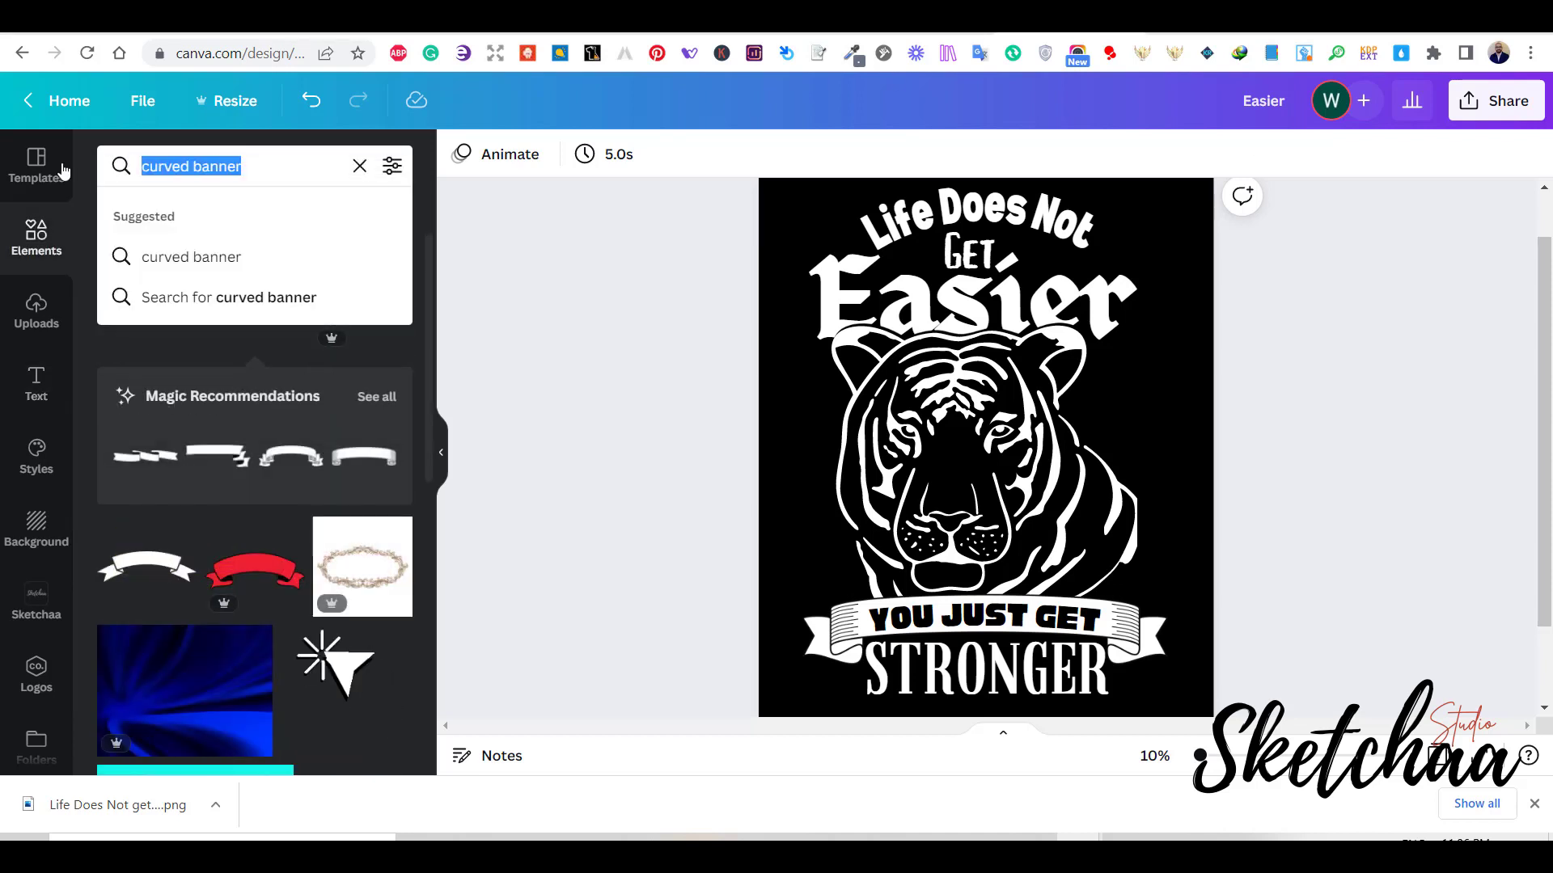
type("splash marks")
key("Return")
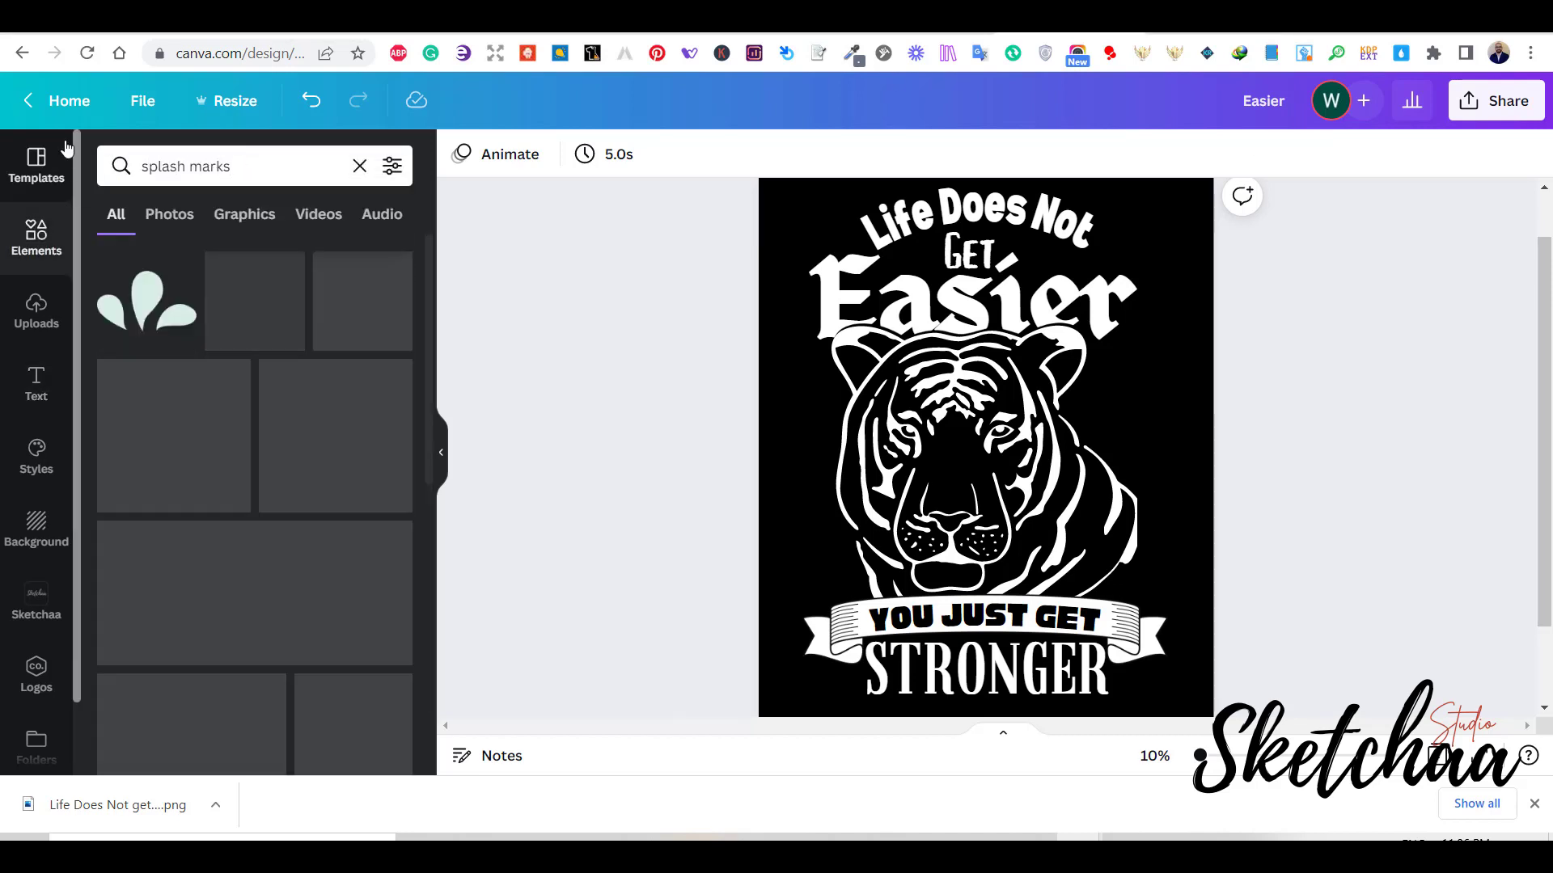
left_click(159, 313)
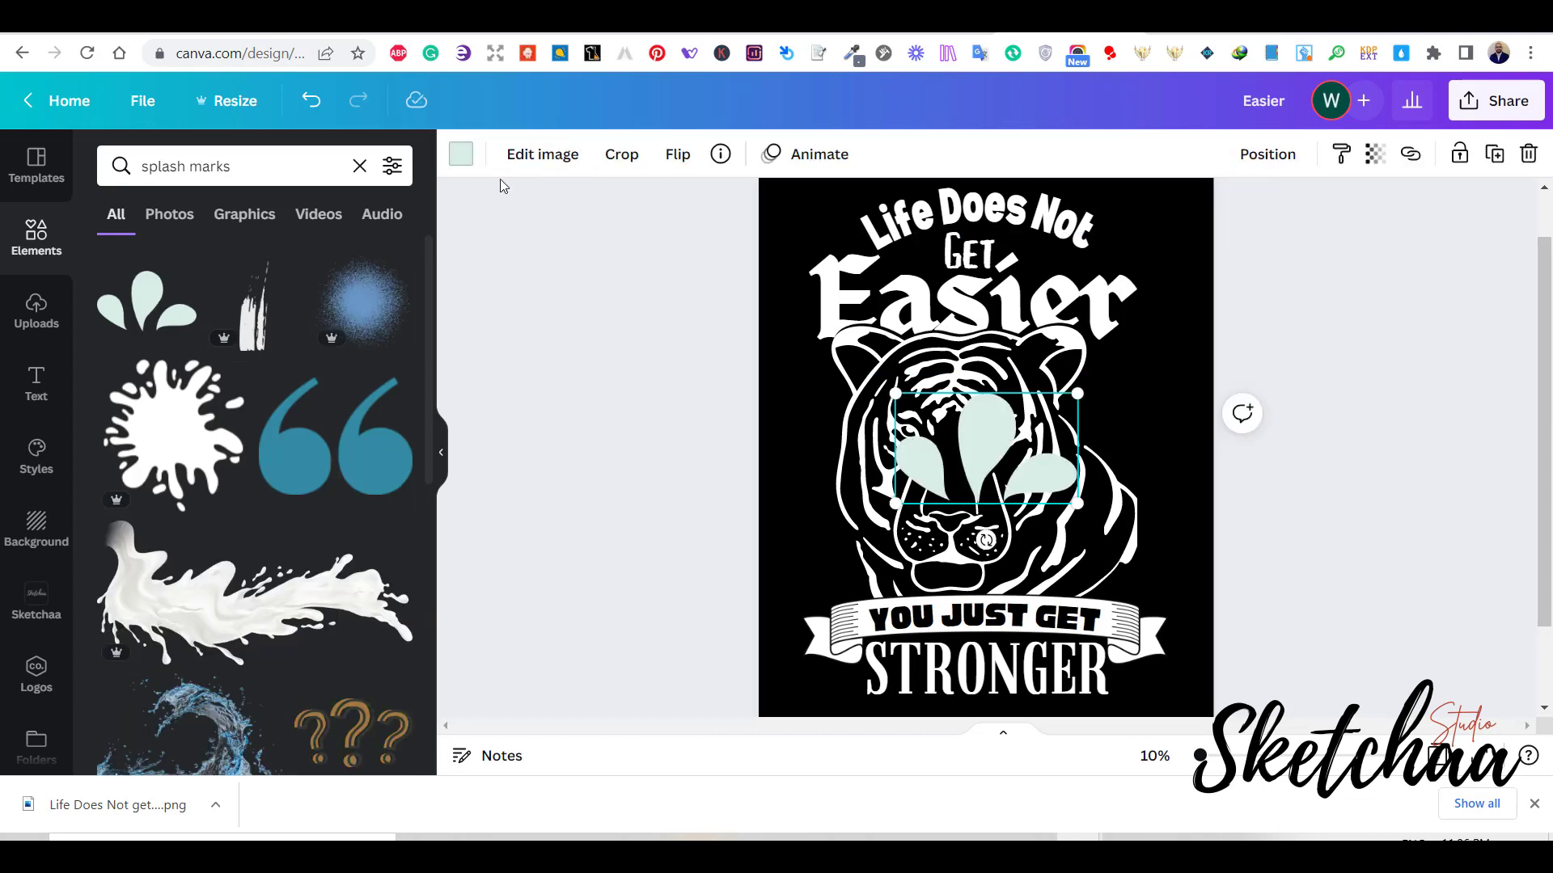
- Recolour the splash drops white, shrink them and place them tilted just past the end of the word "Not"
left_click(461, 154)
left_click(335, 259)
left_click_drag(1064, 397, 1155, 252)
left_click_drag(1105, 308, 1079, 307)
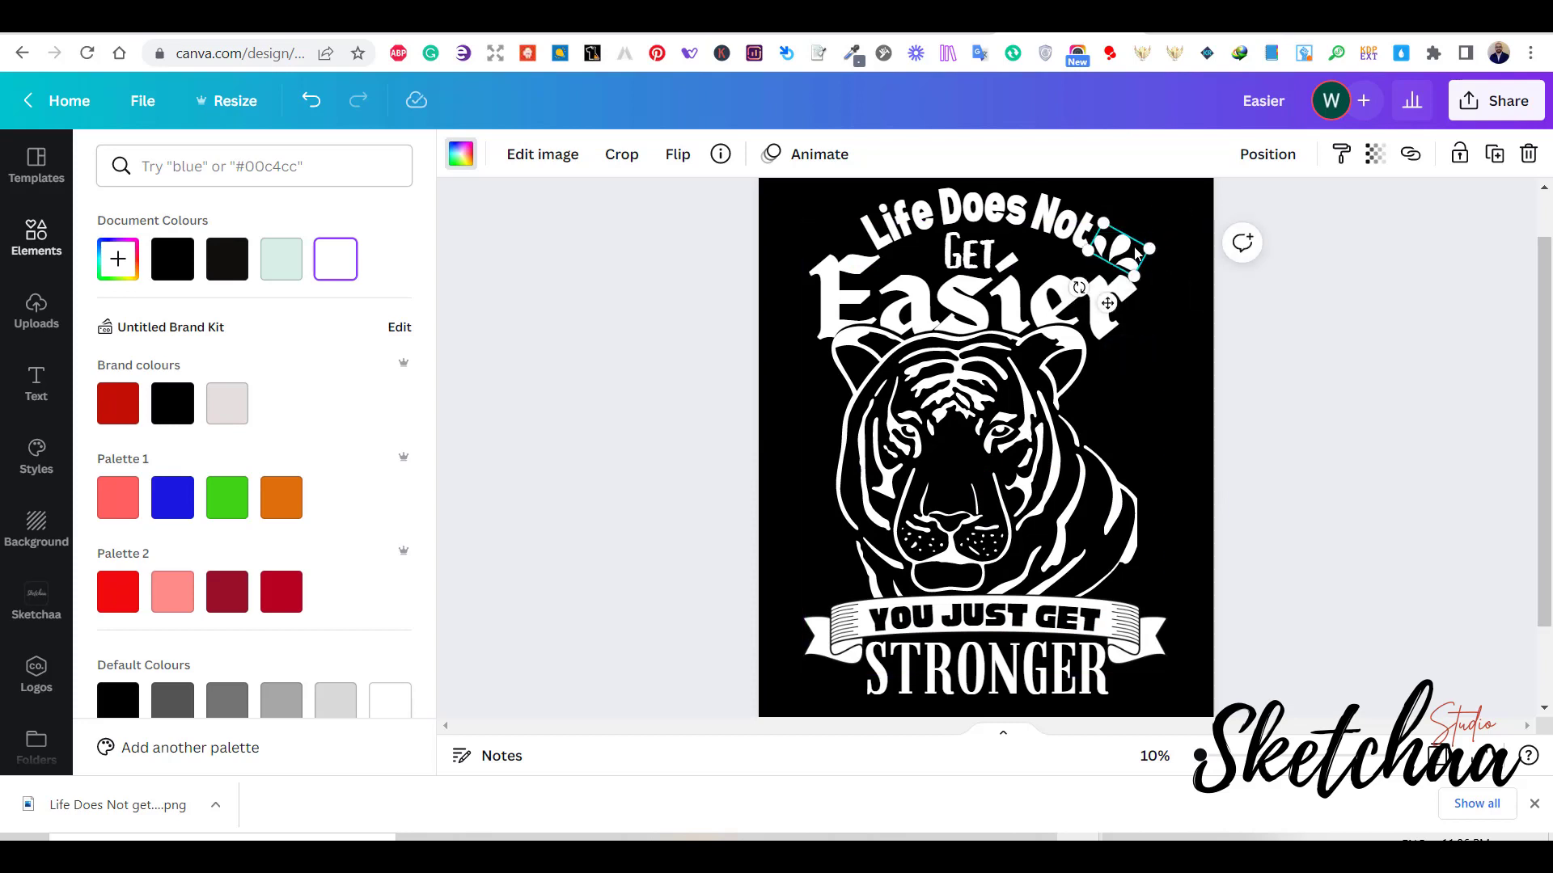
left_click(1284, 337)
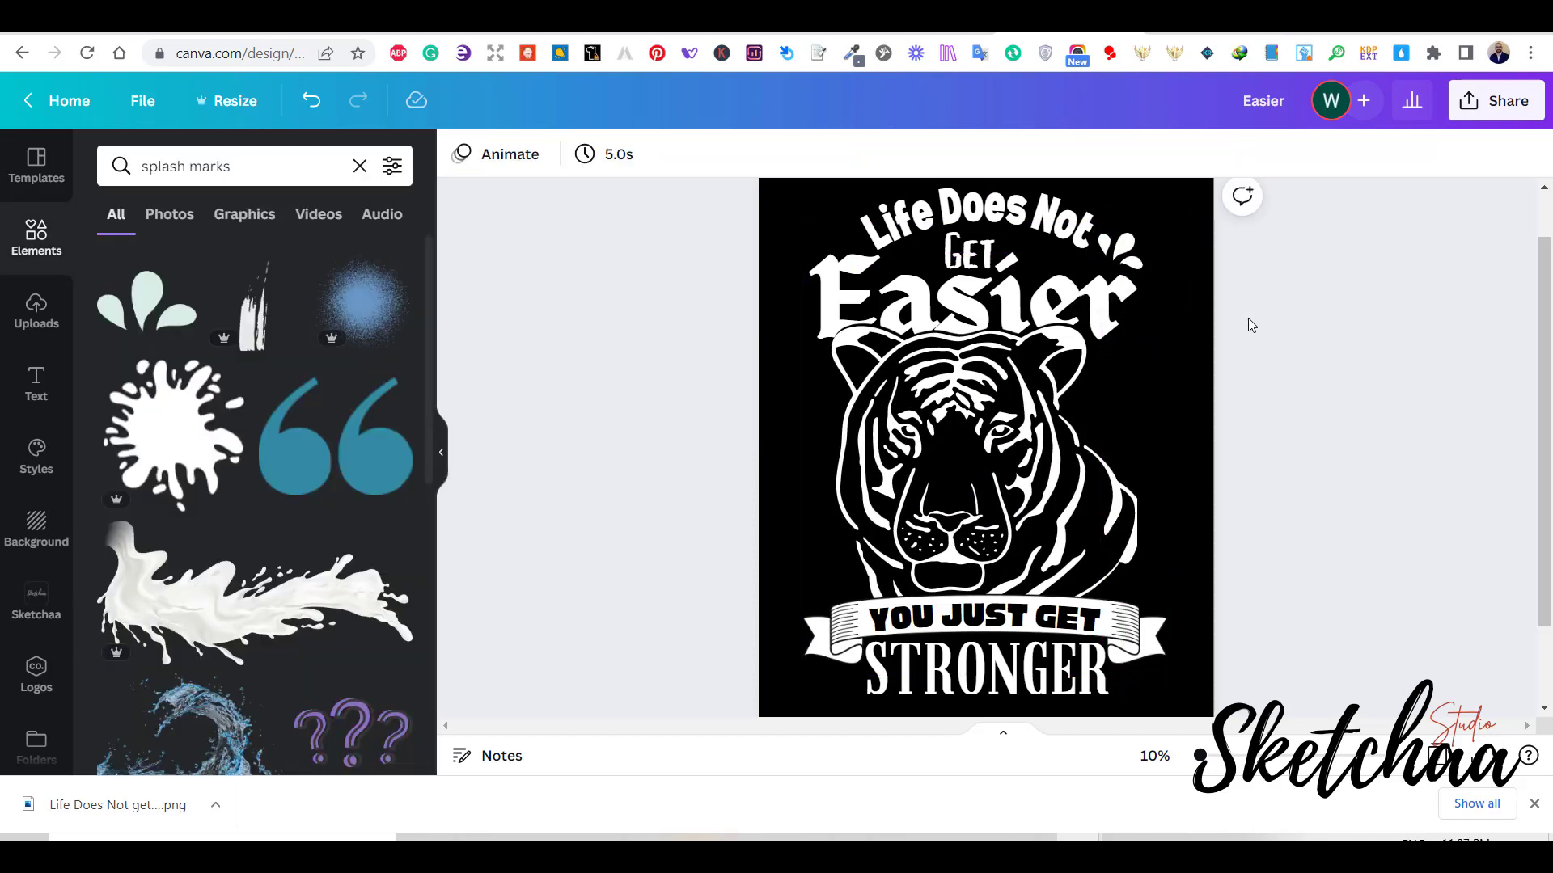
- Duplicate the white splash drops, place the copy just before the word "Life" and flip it vertically
left_click(1128, 257)
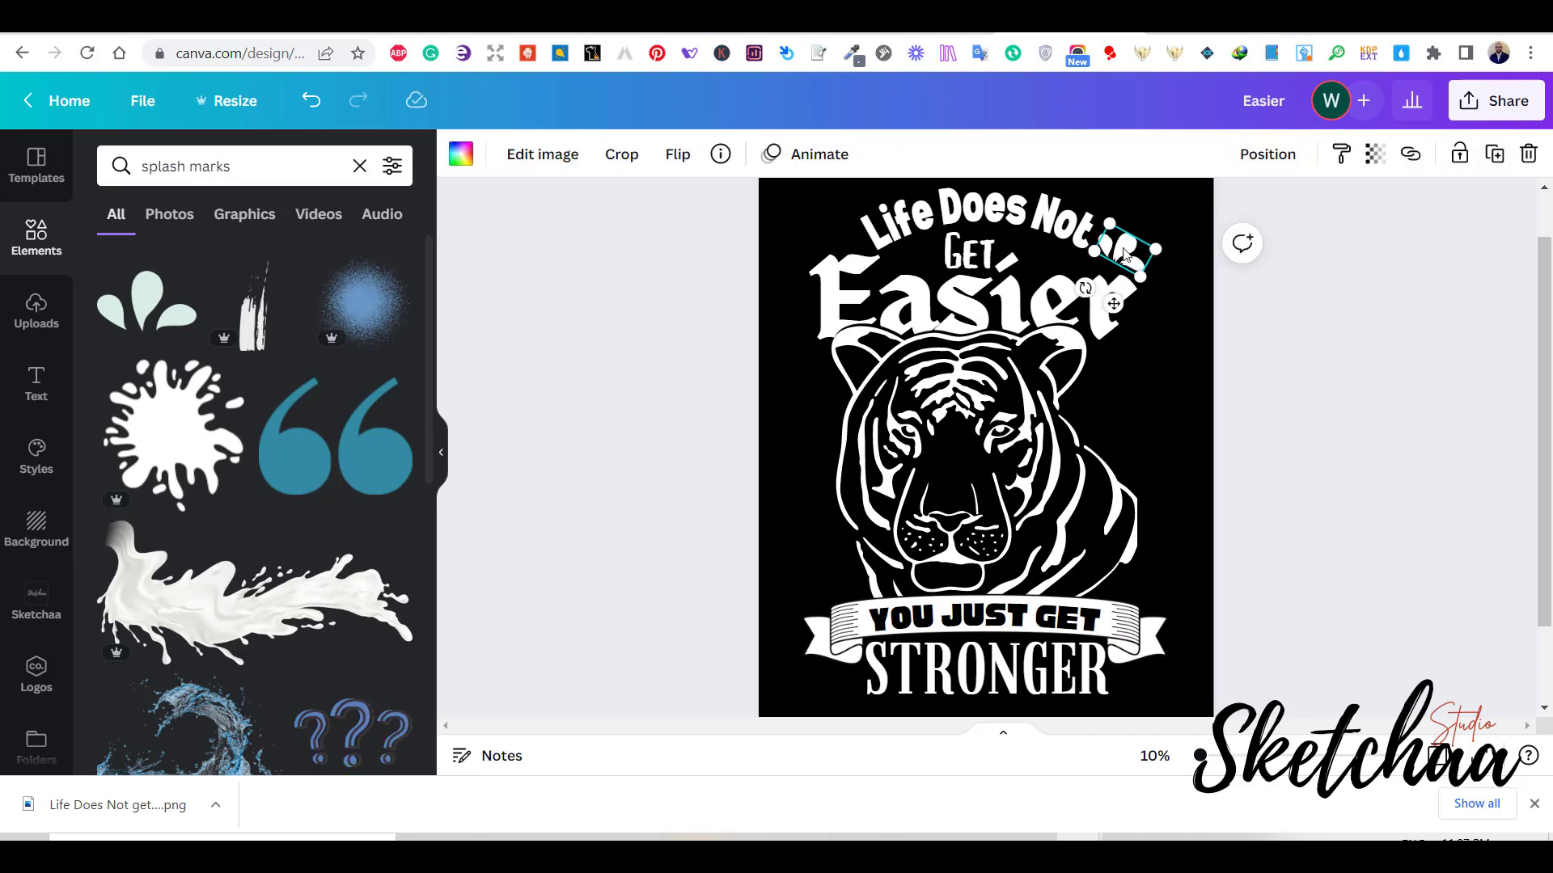
left_click_drag(1122, 249, 834, 232)
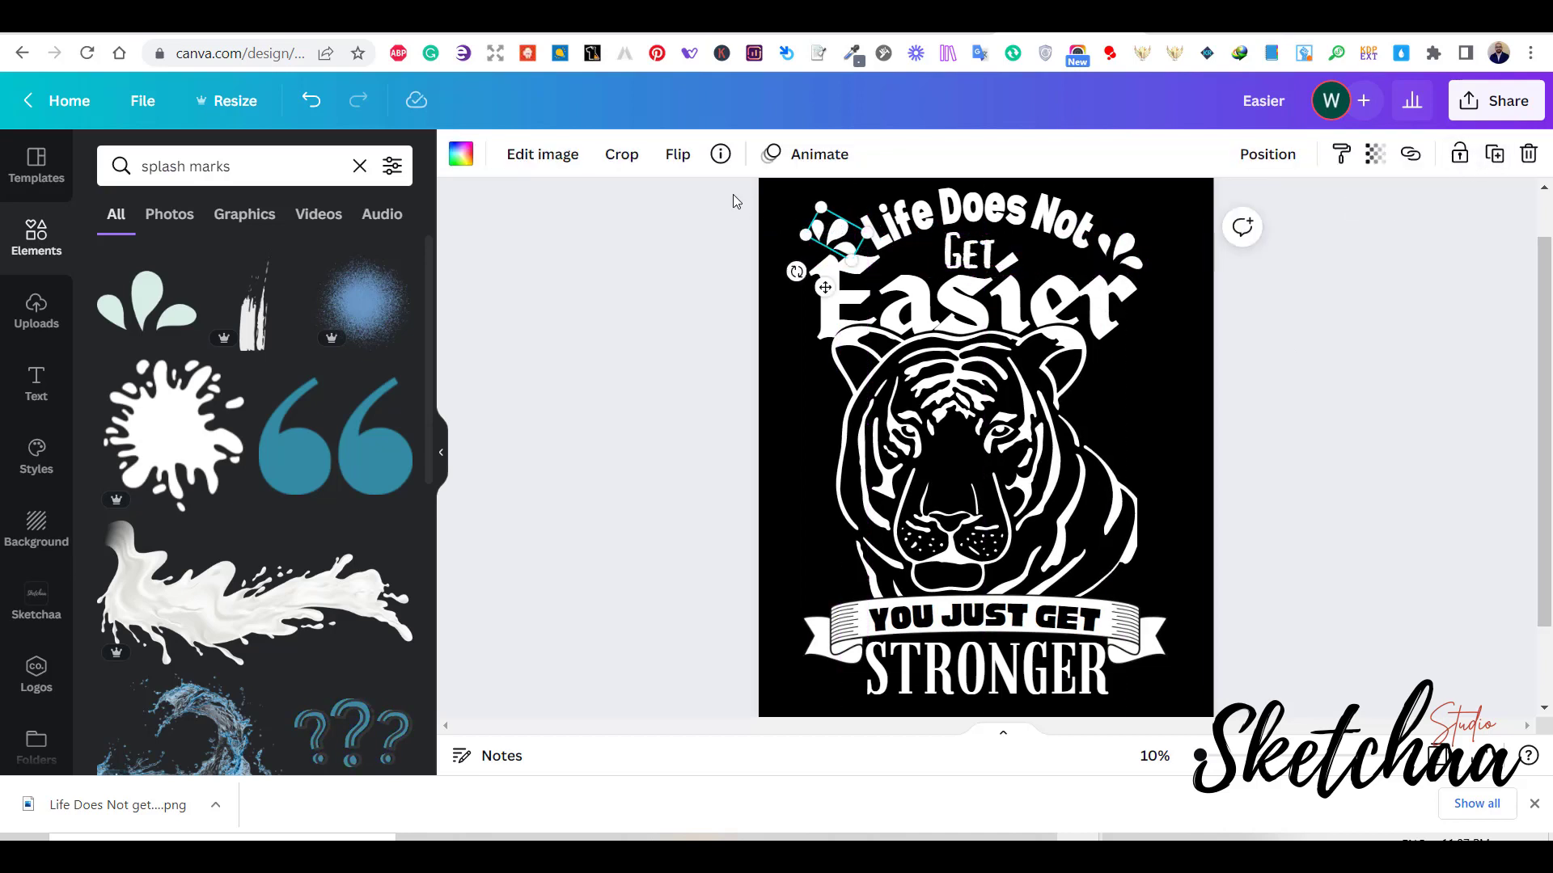
left_click(678, 154)
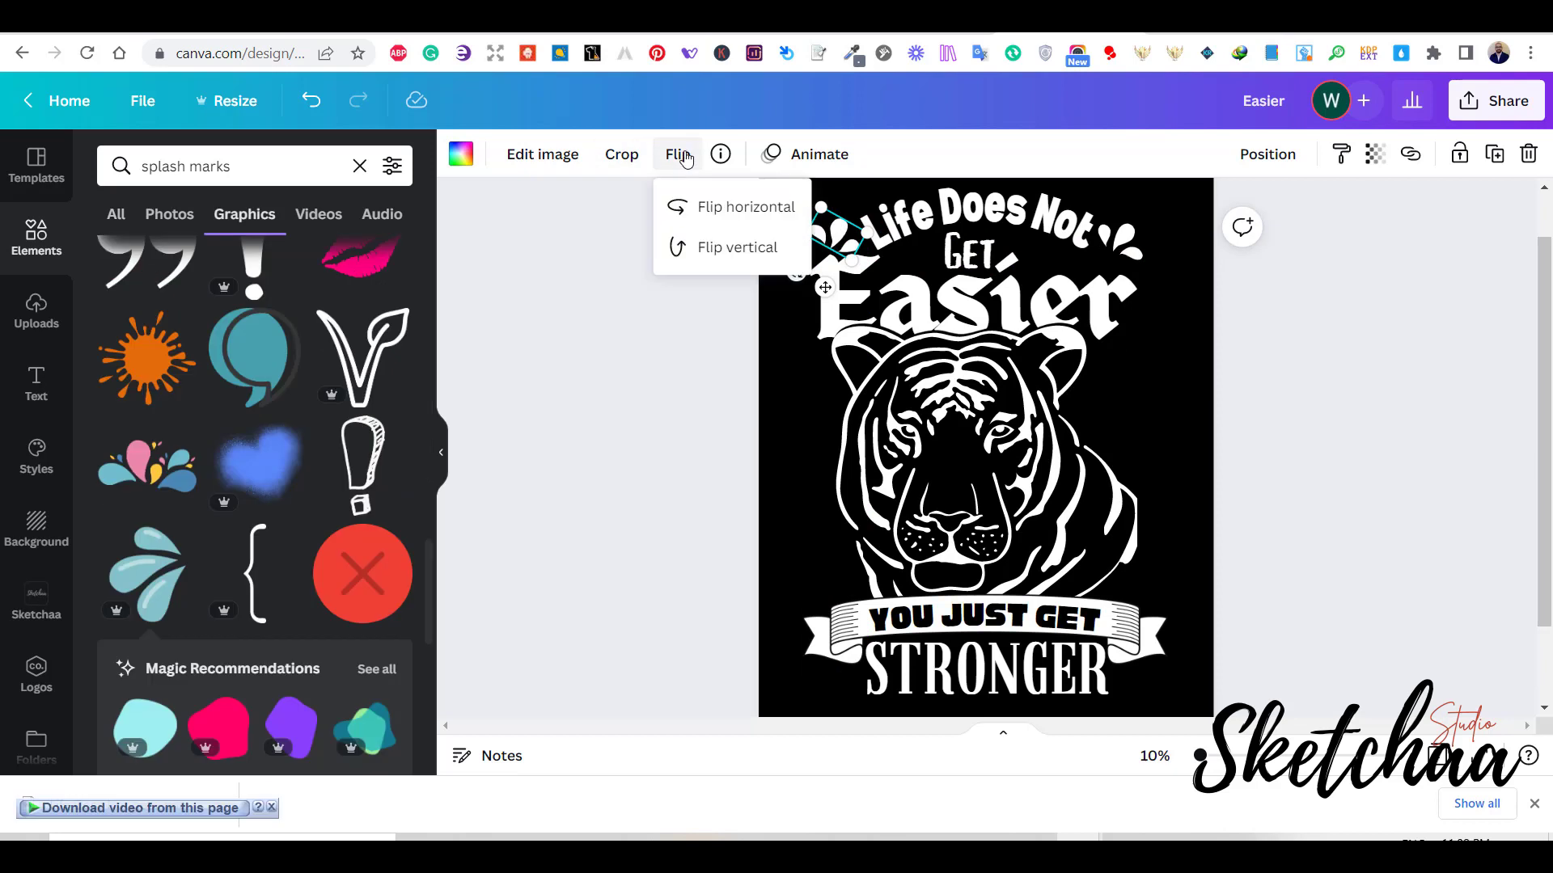
left_click(709, 247)
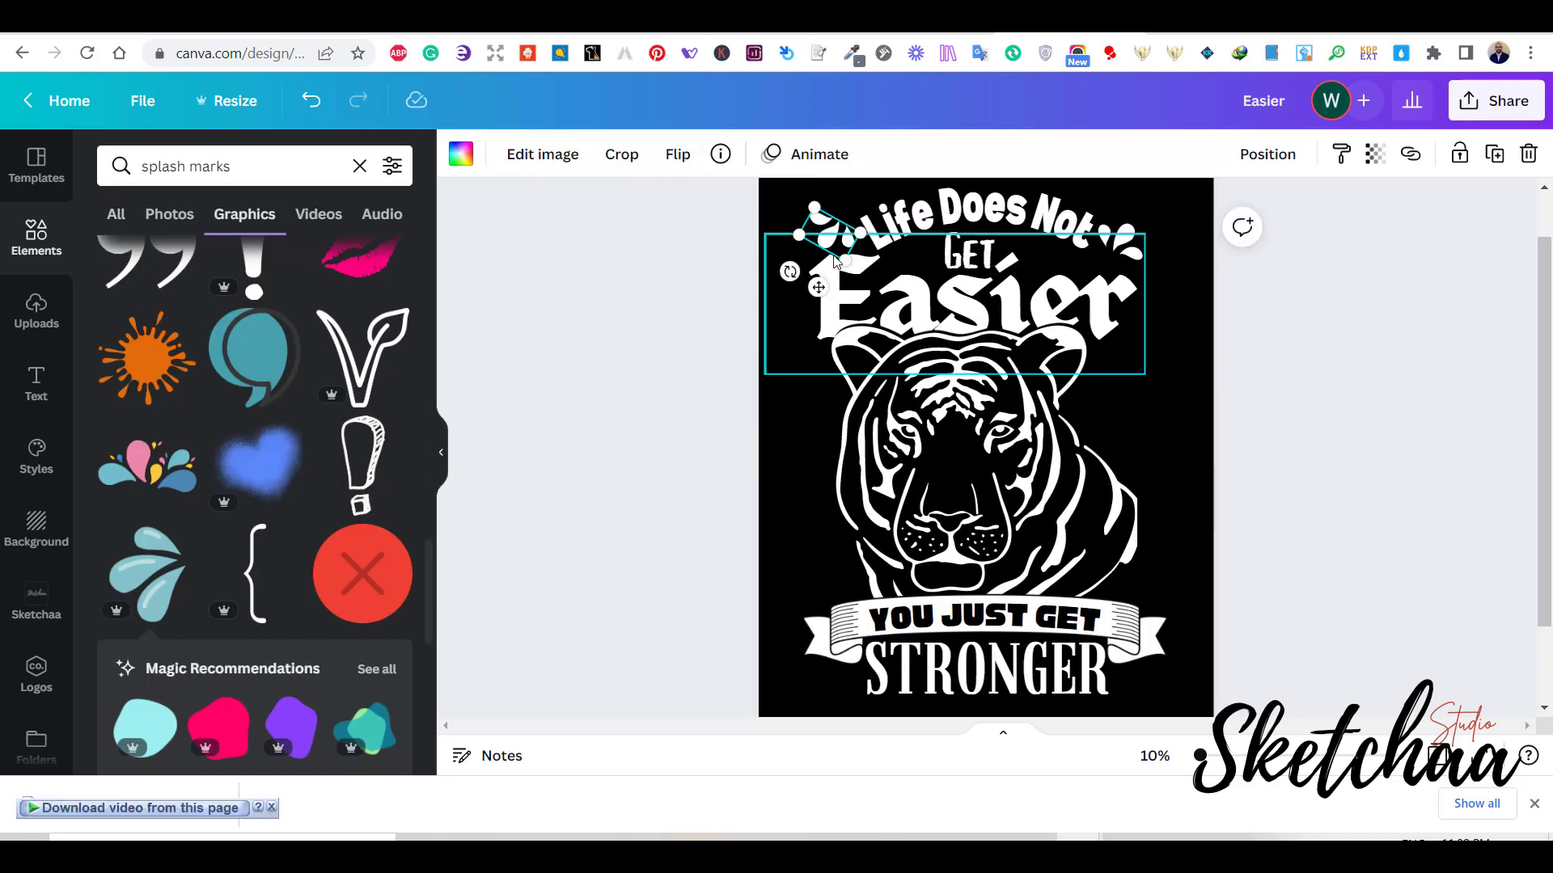
- Rotate the splash copy beside "Life" to about 110° and nudge it slightly into place
left_click_drag(789, 272, 757, 192)
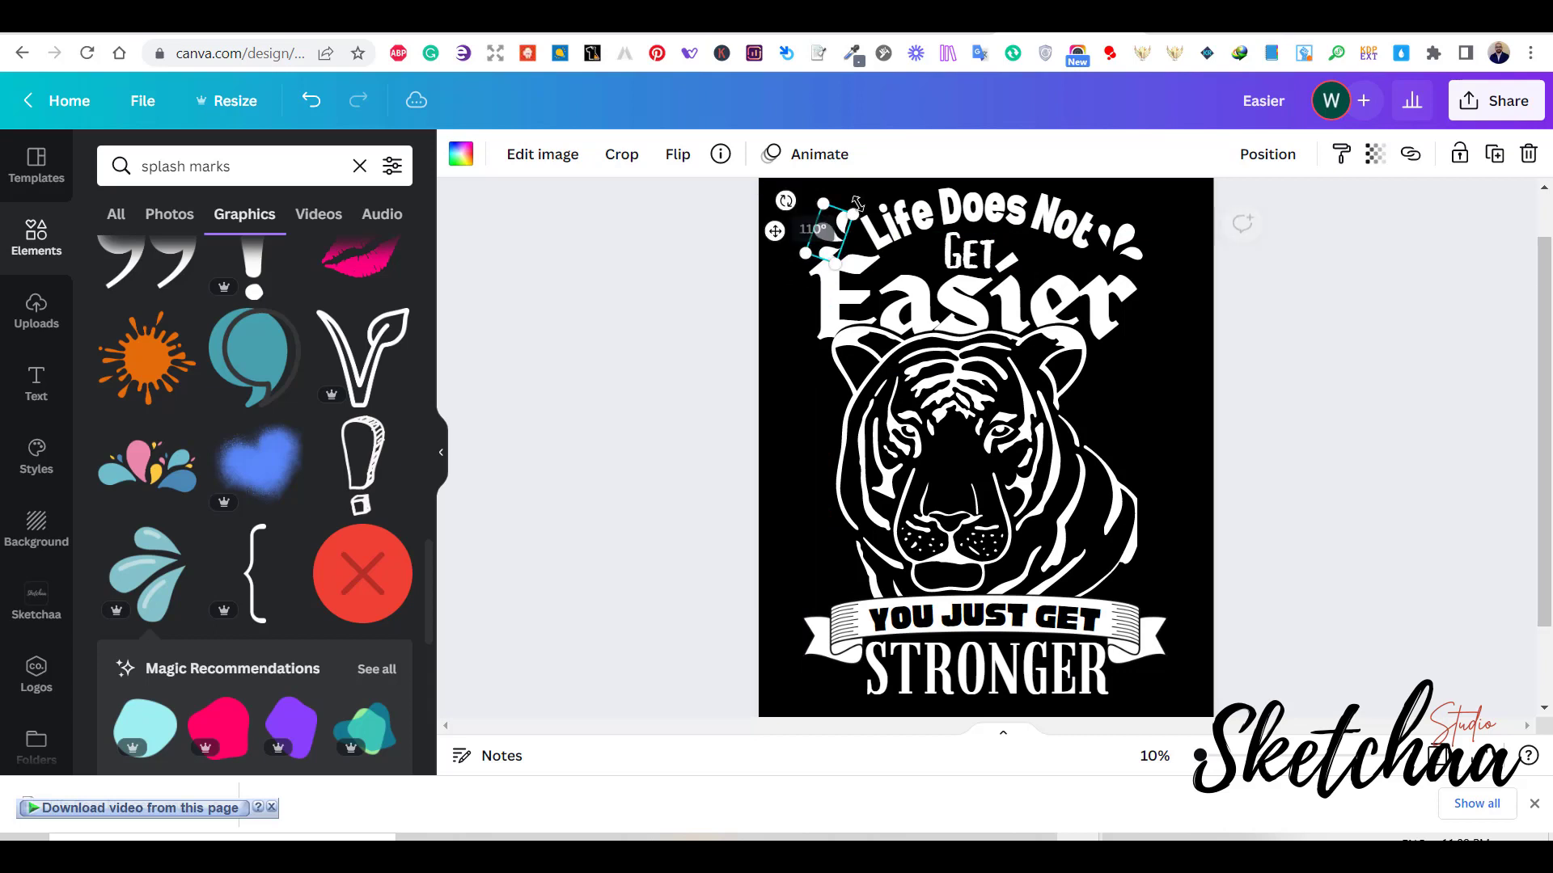
left_click(1302, 395)
left_click(839, 231)
left_click_drag(839, 231, 835, 232)
left_click(1234, 336)
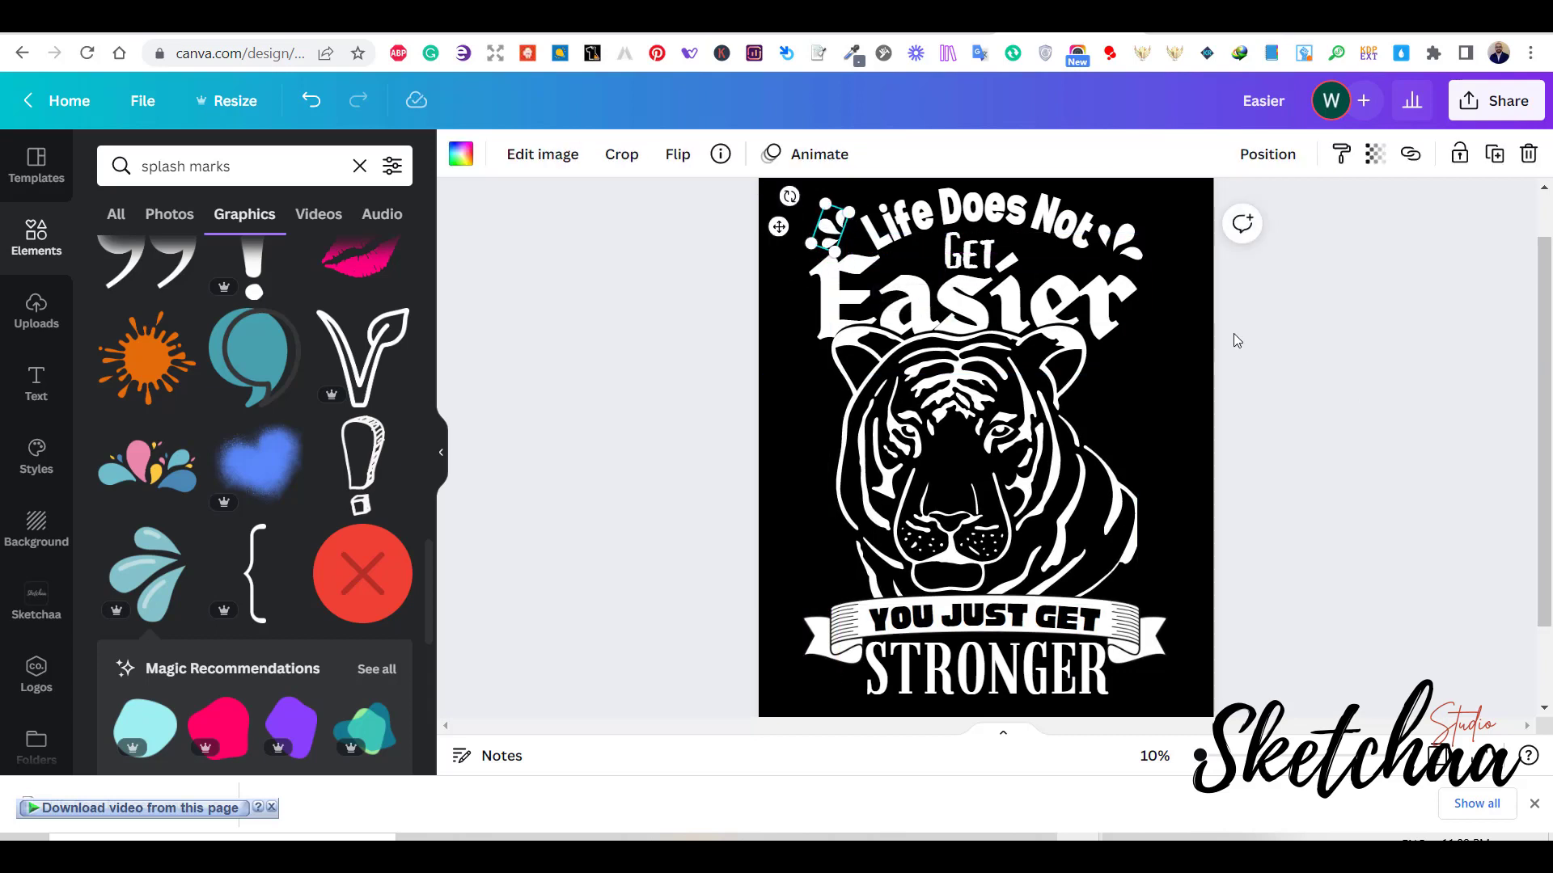
- Flip the splash copy beside "Life" horizontally and adjust its angle so the drops fan outward from the word
left_click(835, 234)
left_click(679, 155)
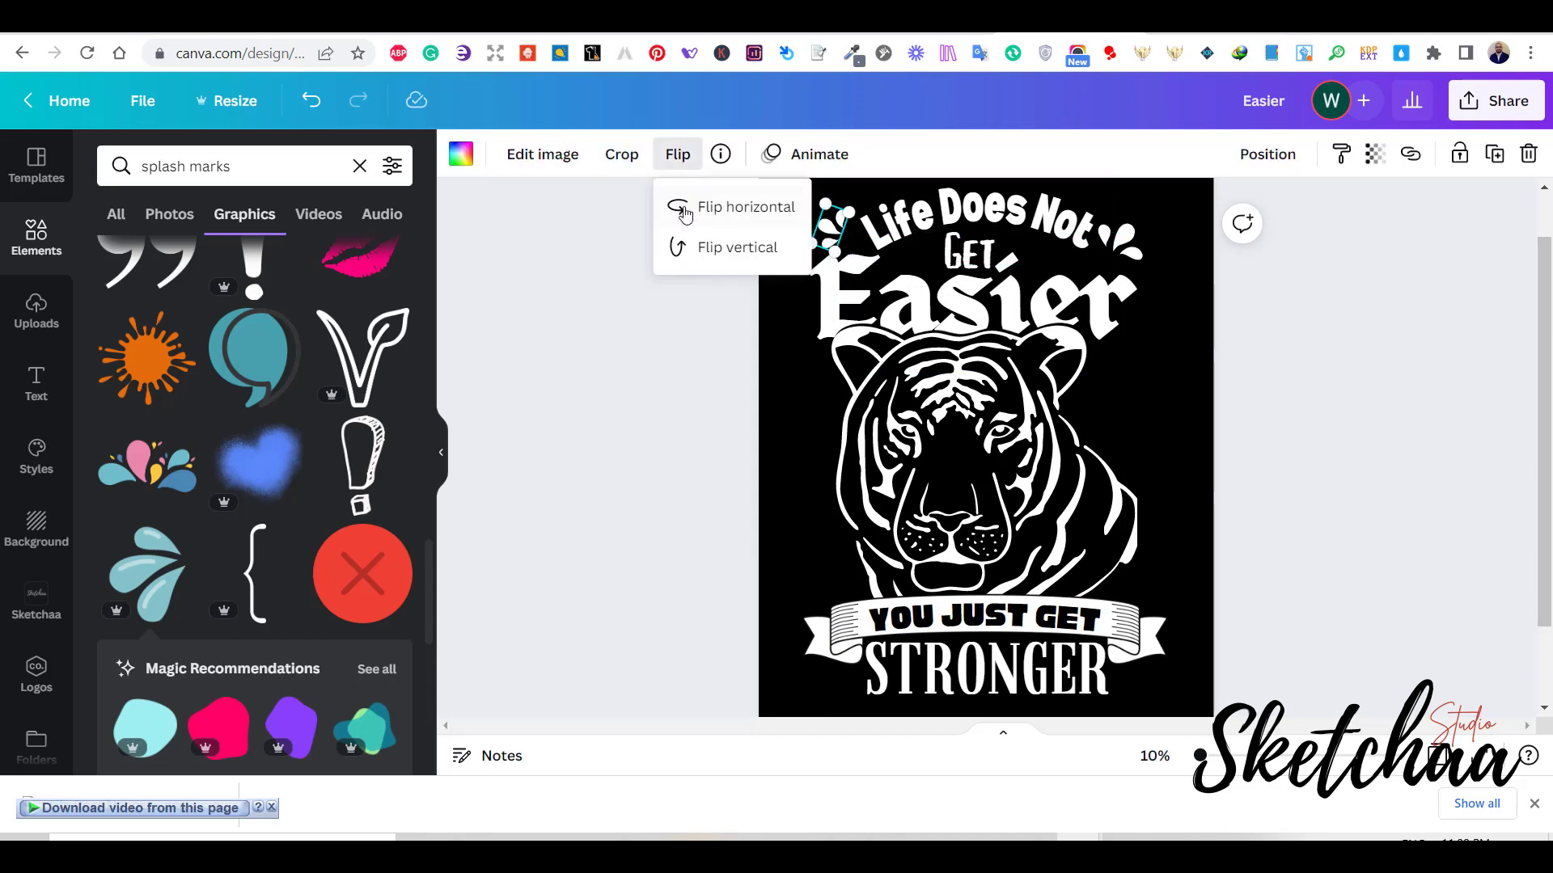
left_click(687, 212)
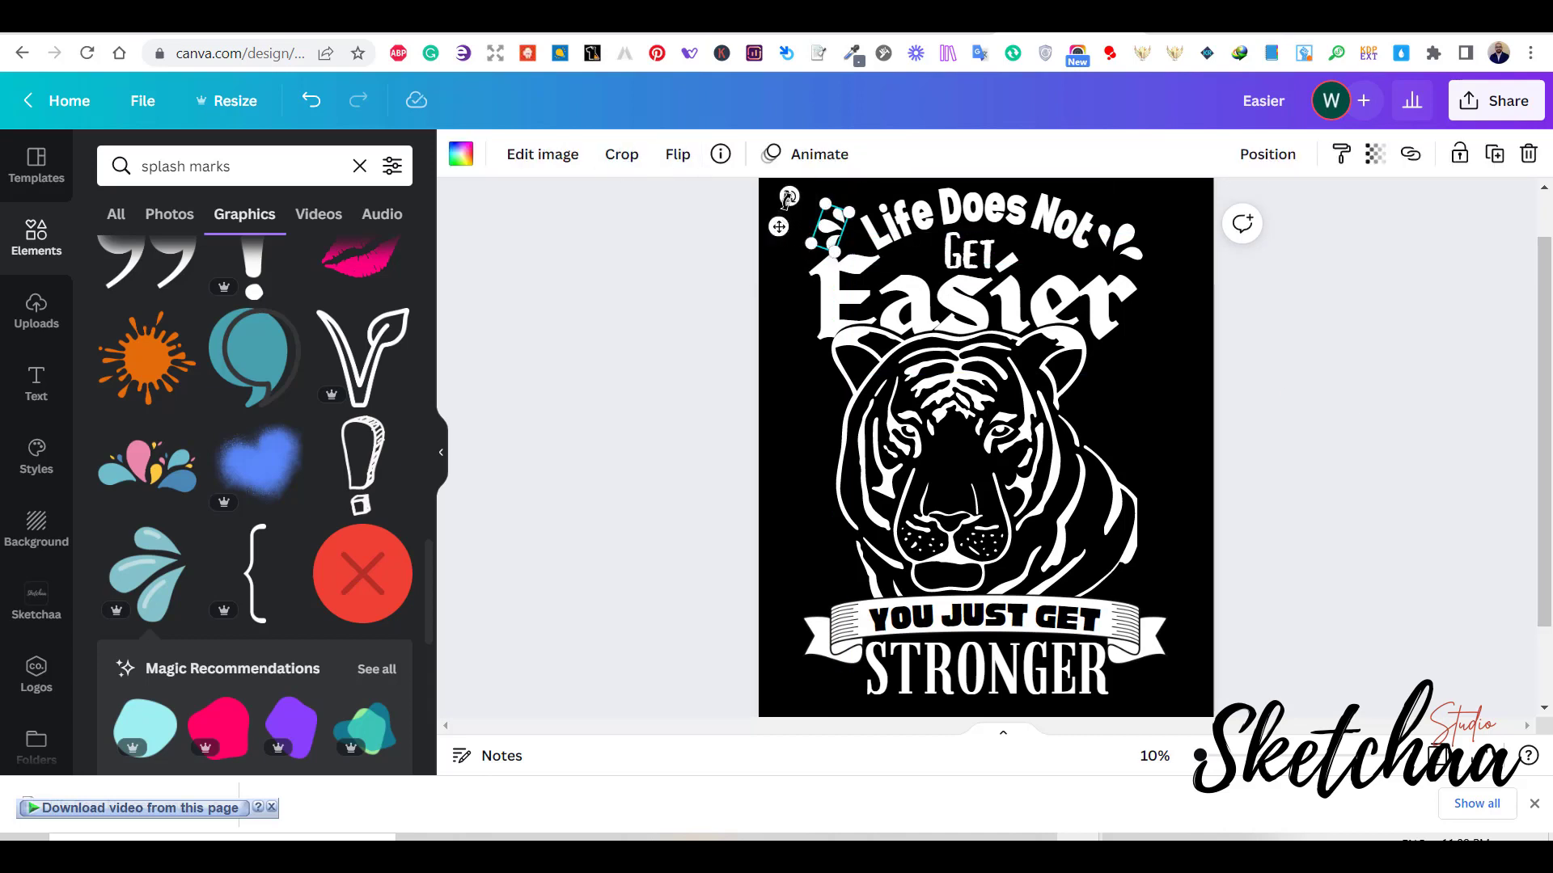
left_click(1243, 346)
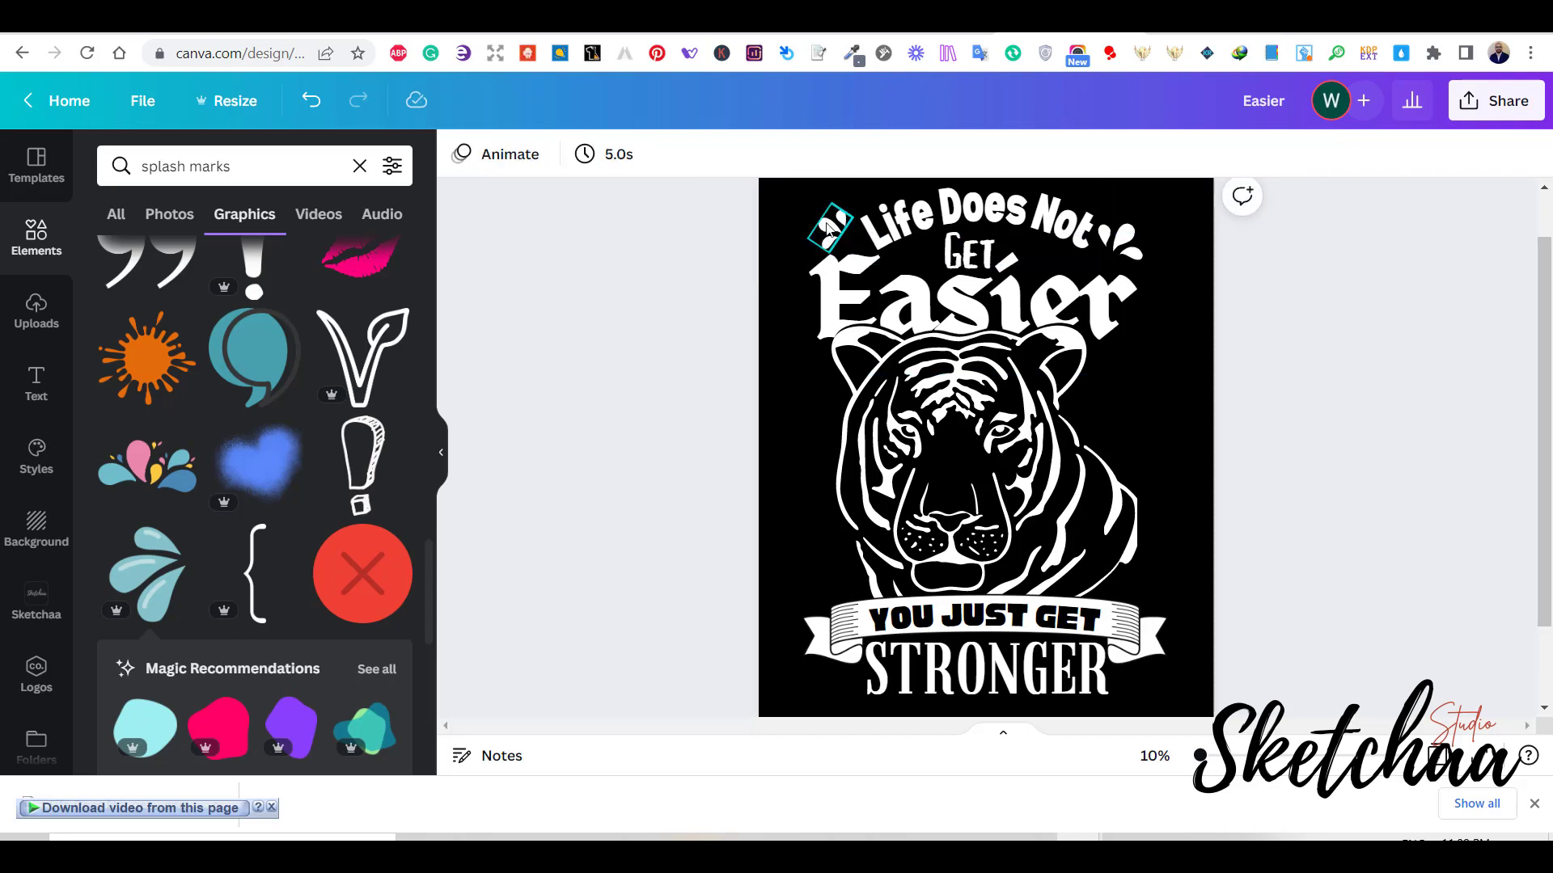
left_click(829, 229)
left_click(1403, 361)
- Search the graphics for "watercolor brush" and look through the results for a decorative element
left_click(259, 179)
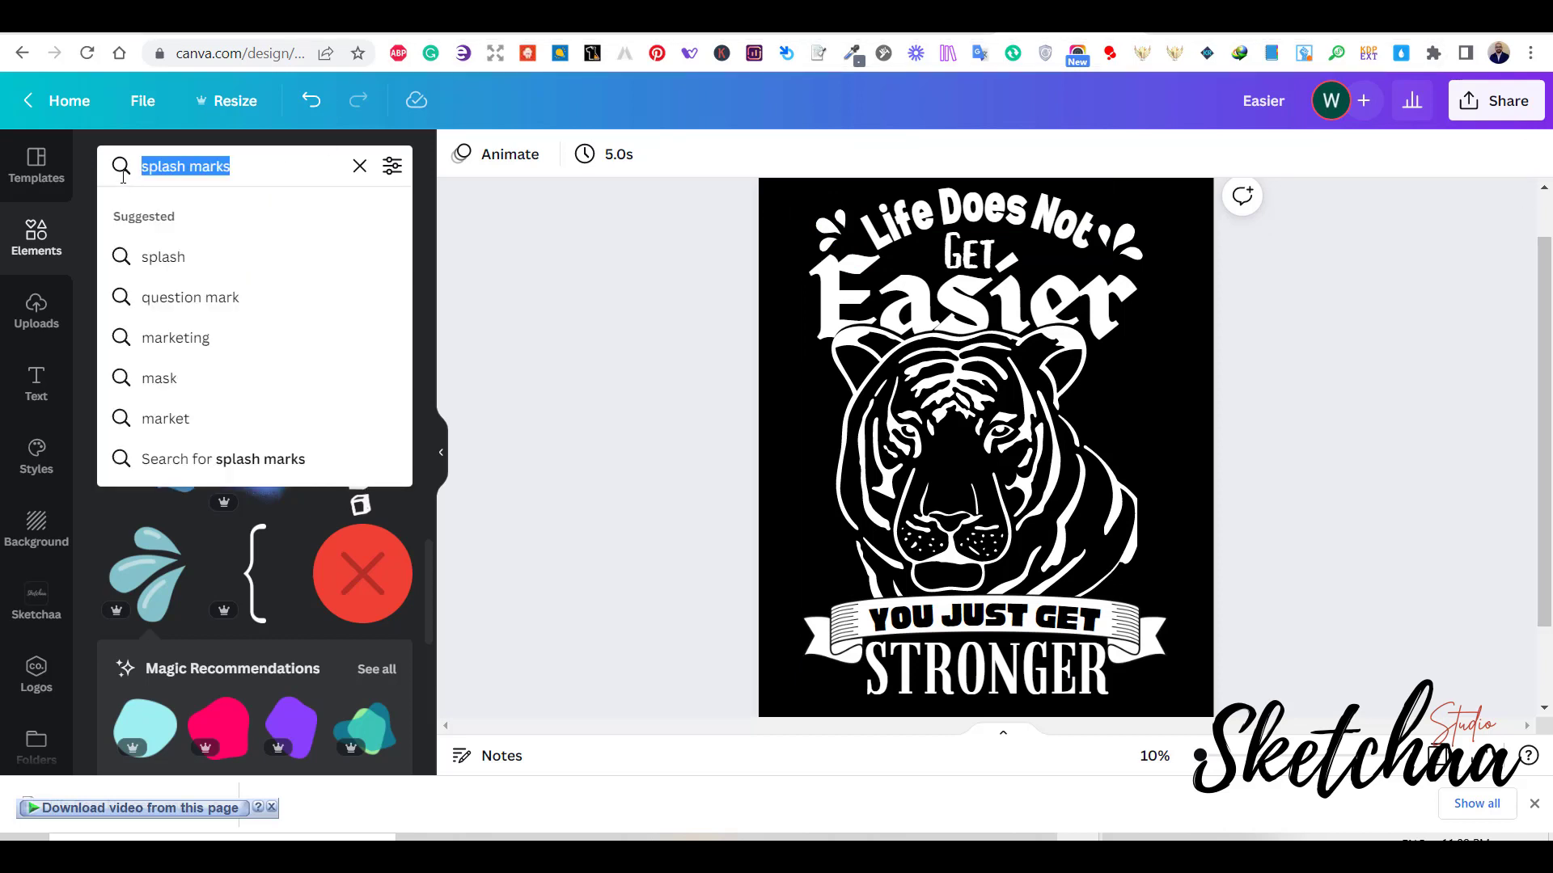
type("watercolor brush")
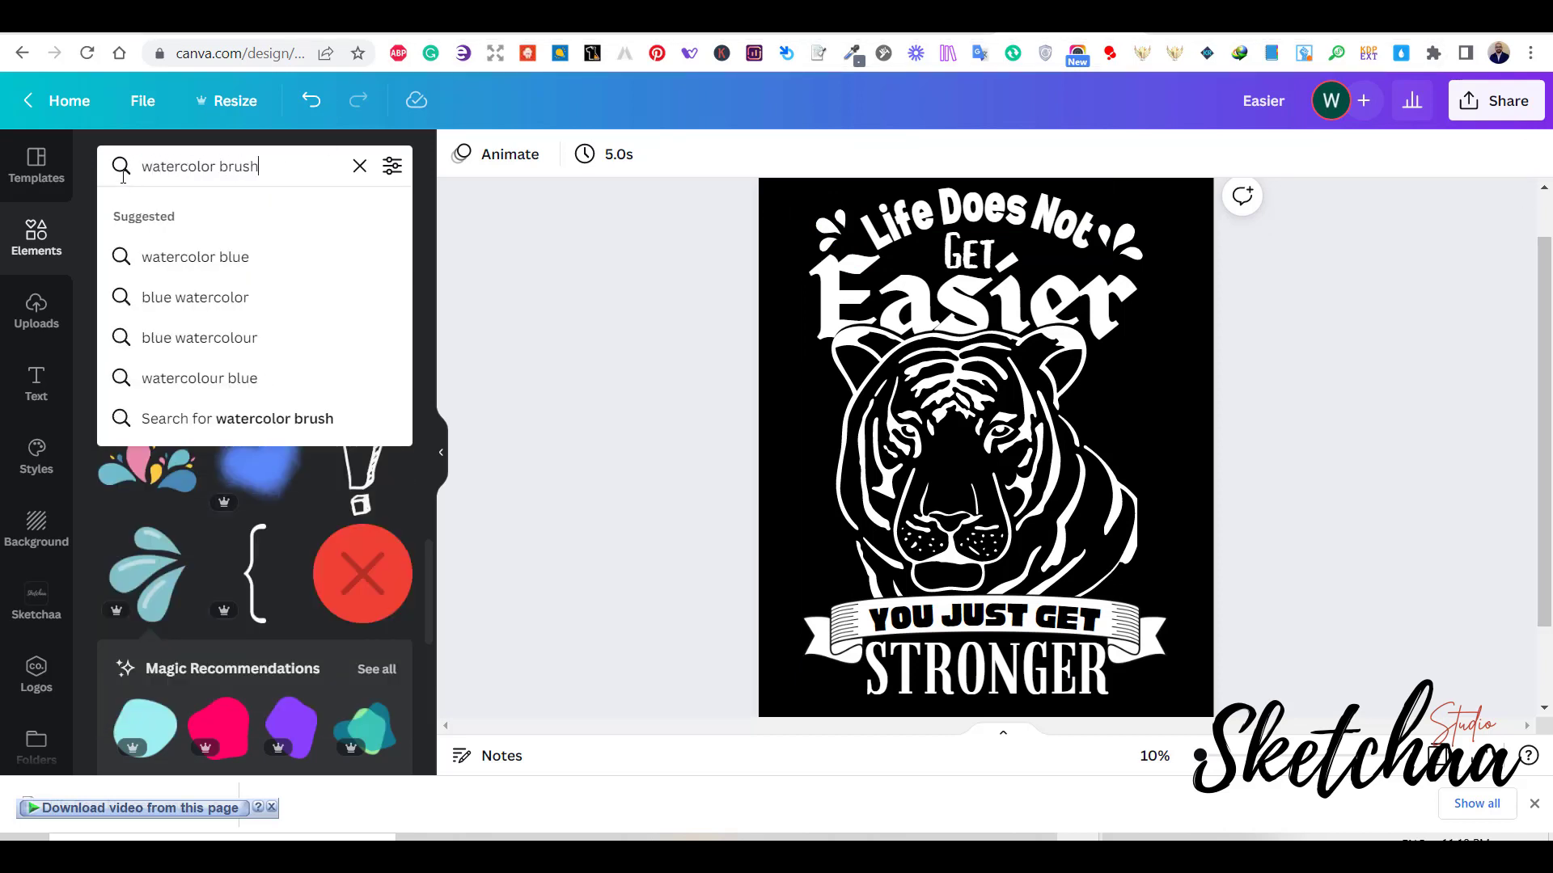
key("Return")
scroll(309, 319, "down", 10)
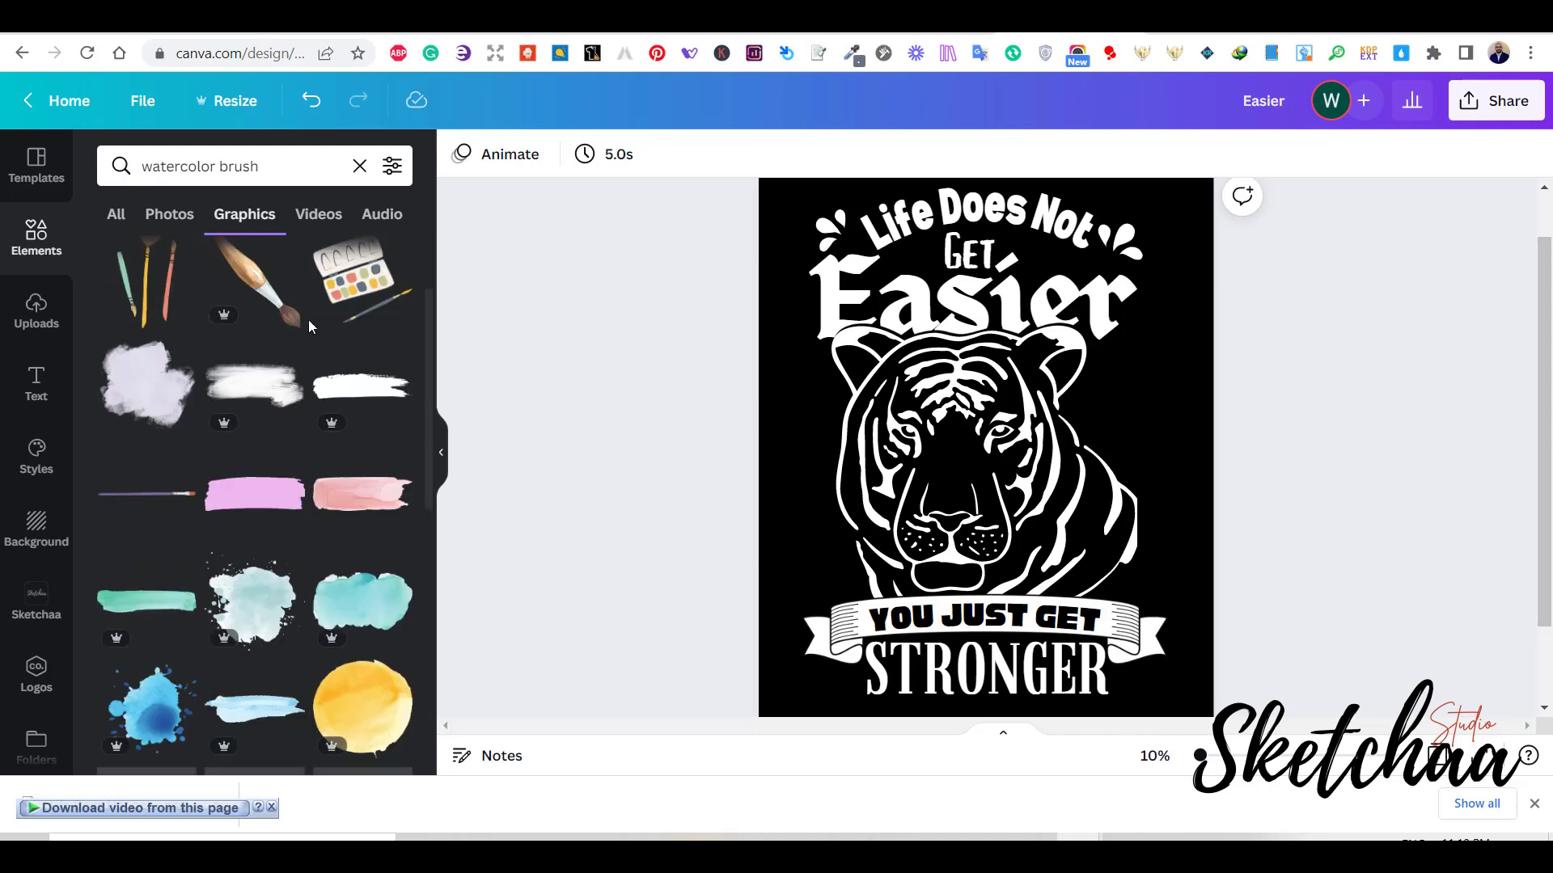
scroll(309, 318, "down", 10)
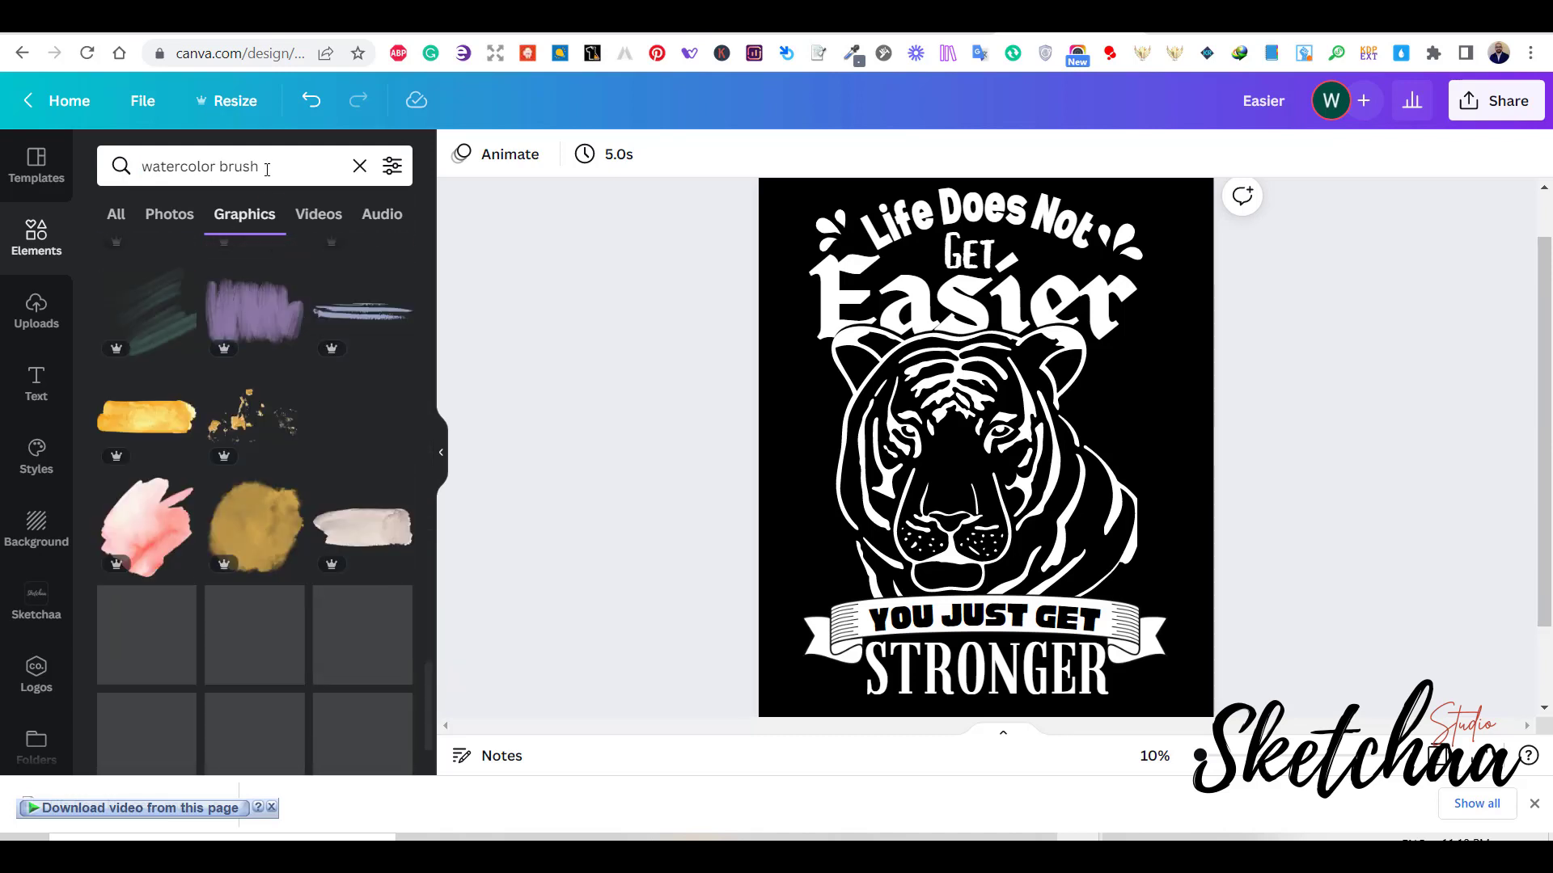
- Search the graphics for "watercolor brush elements" and add the pink leafy branch to the design
left_click(267, 167)
type("ents")
key("Return")
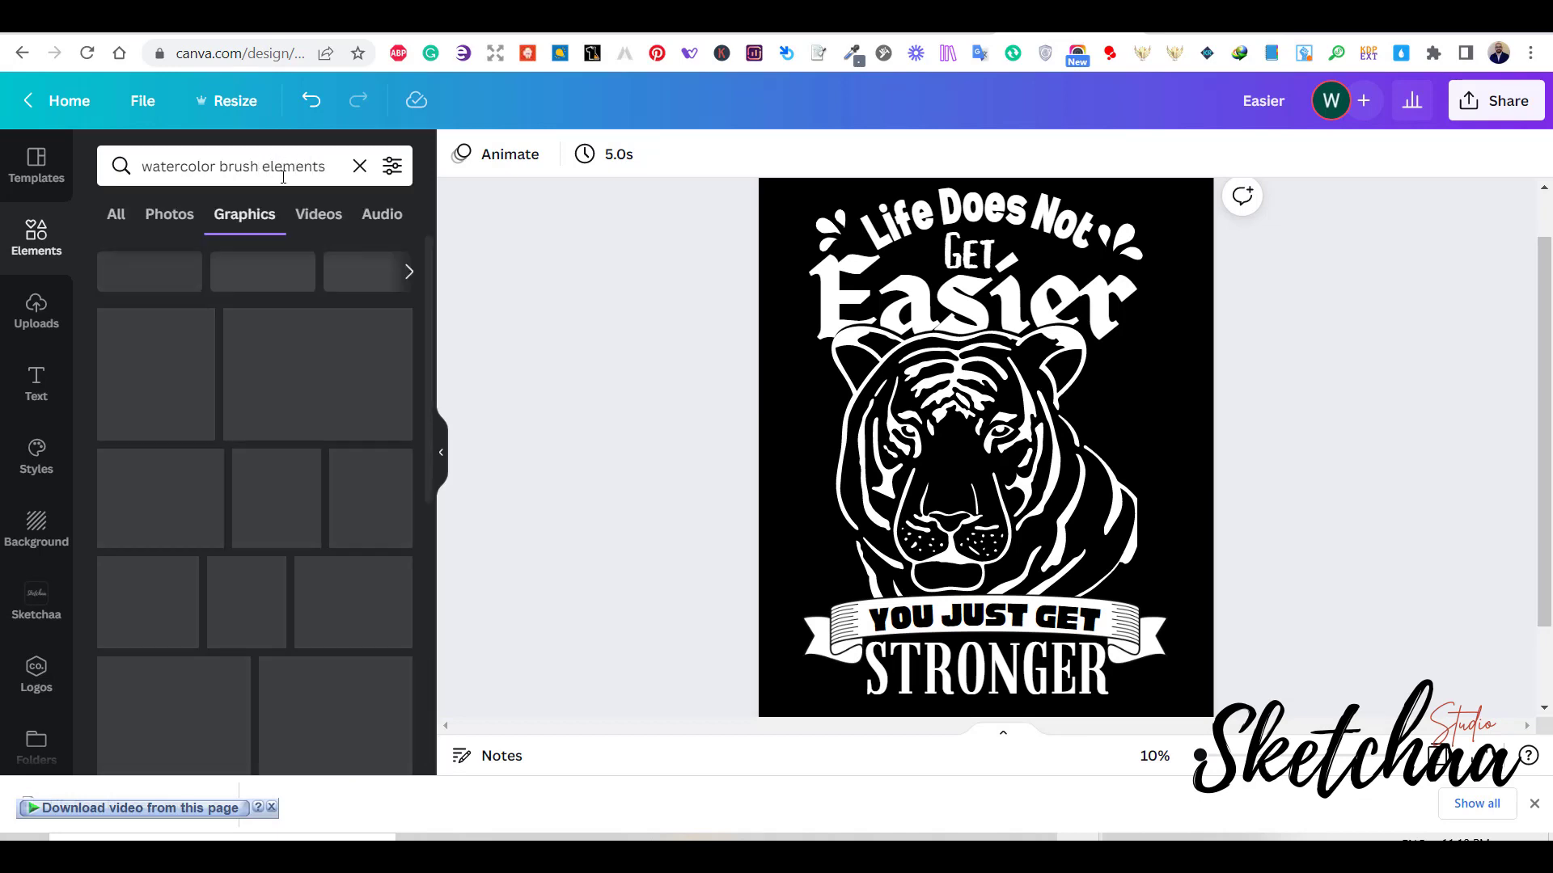
scroll(341, 279, "down", 4)
scroll(341, 279, "down", 3)
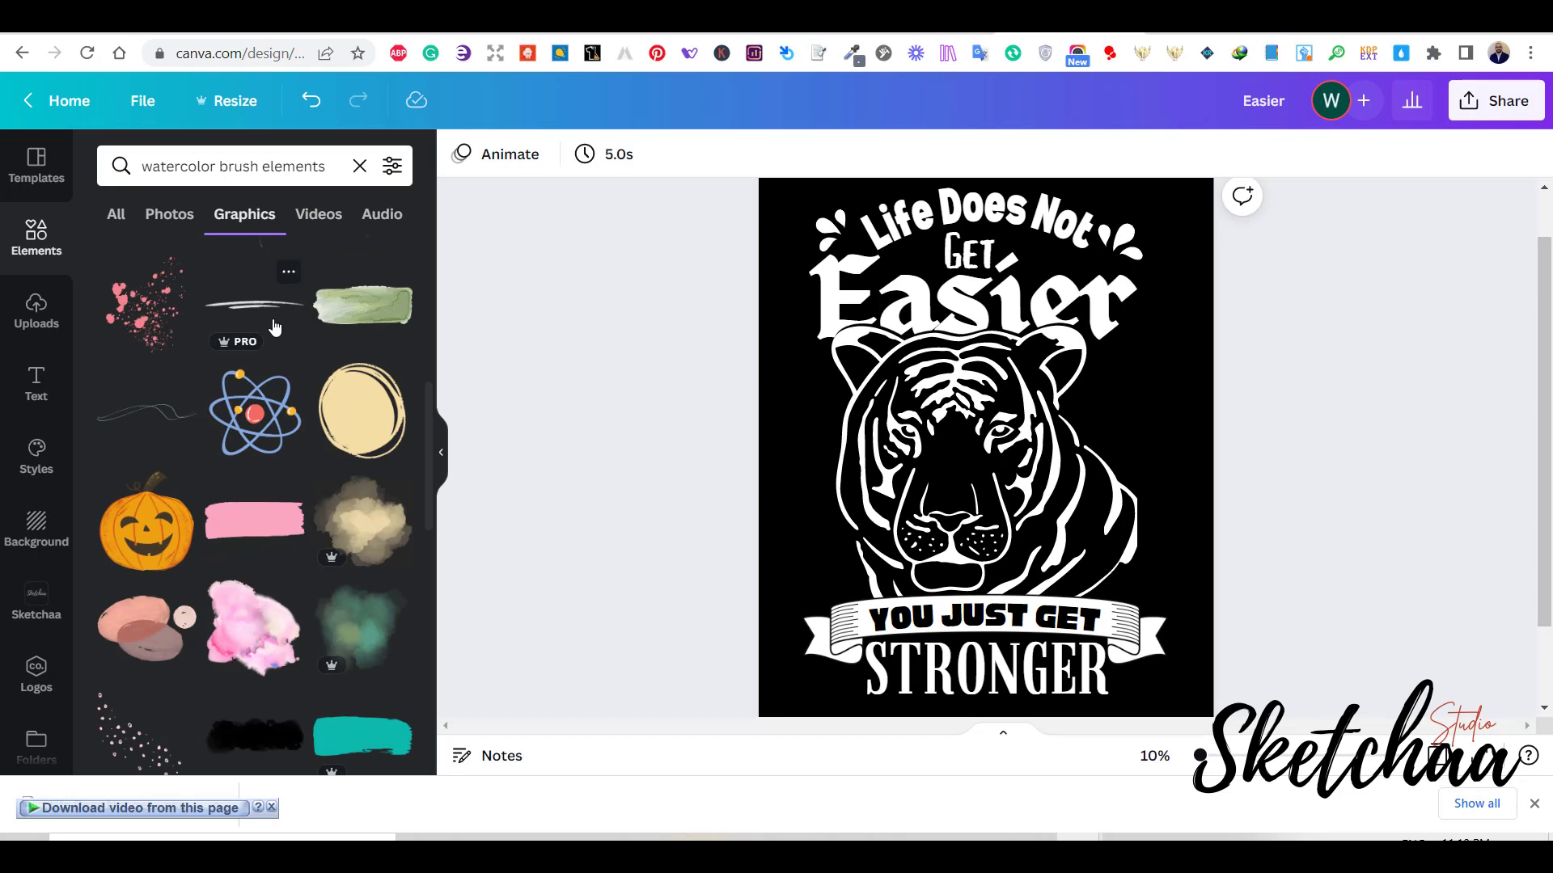
scroll(274, 327, "down", 4)
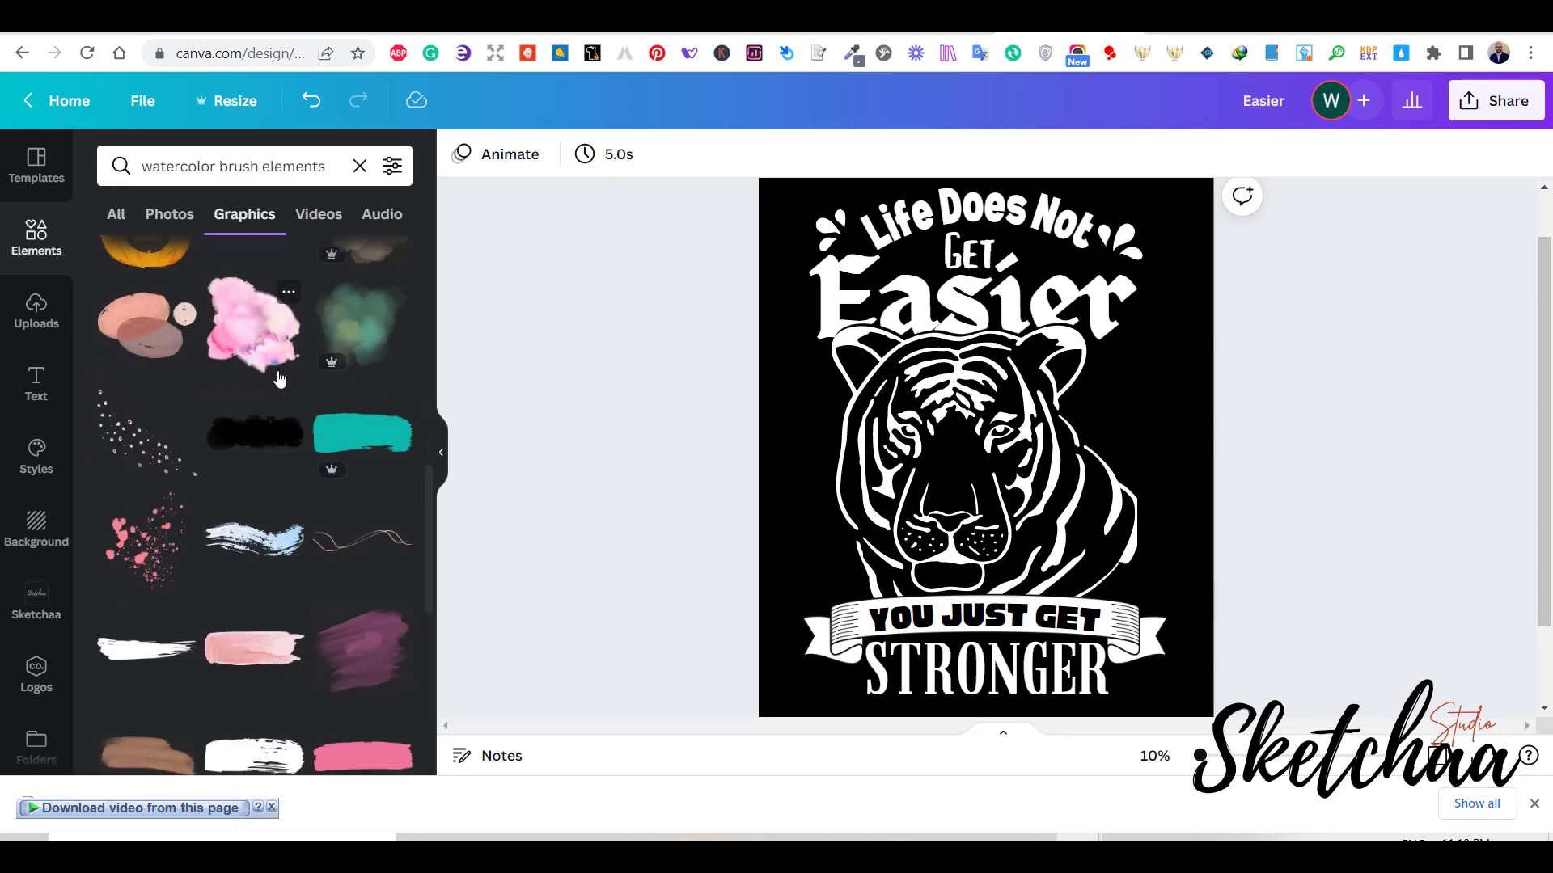
scroll(284, 380, "down", 5)
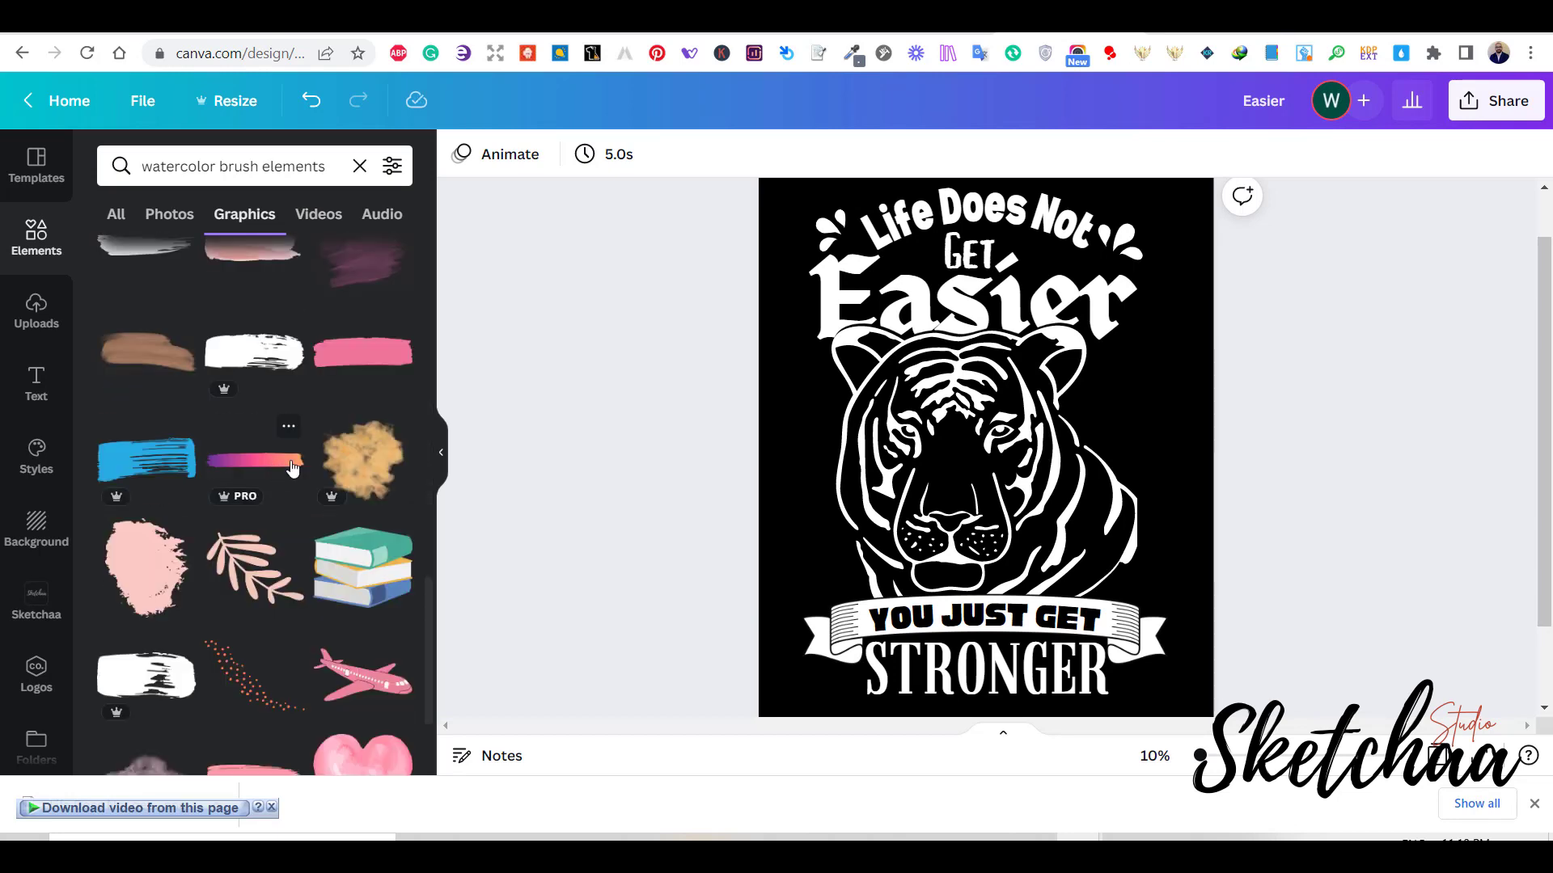
left_click(258, 568)
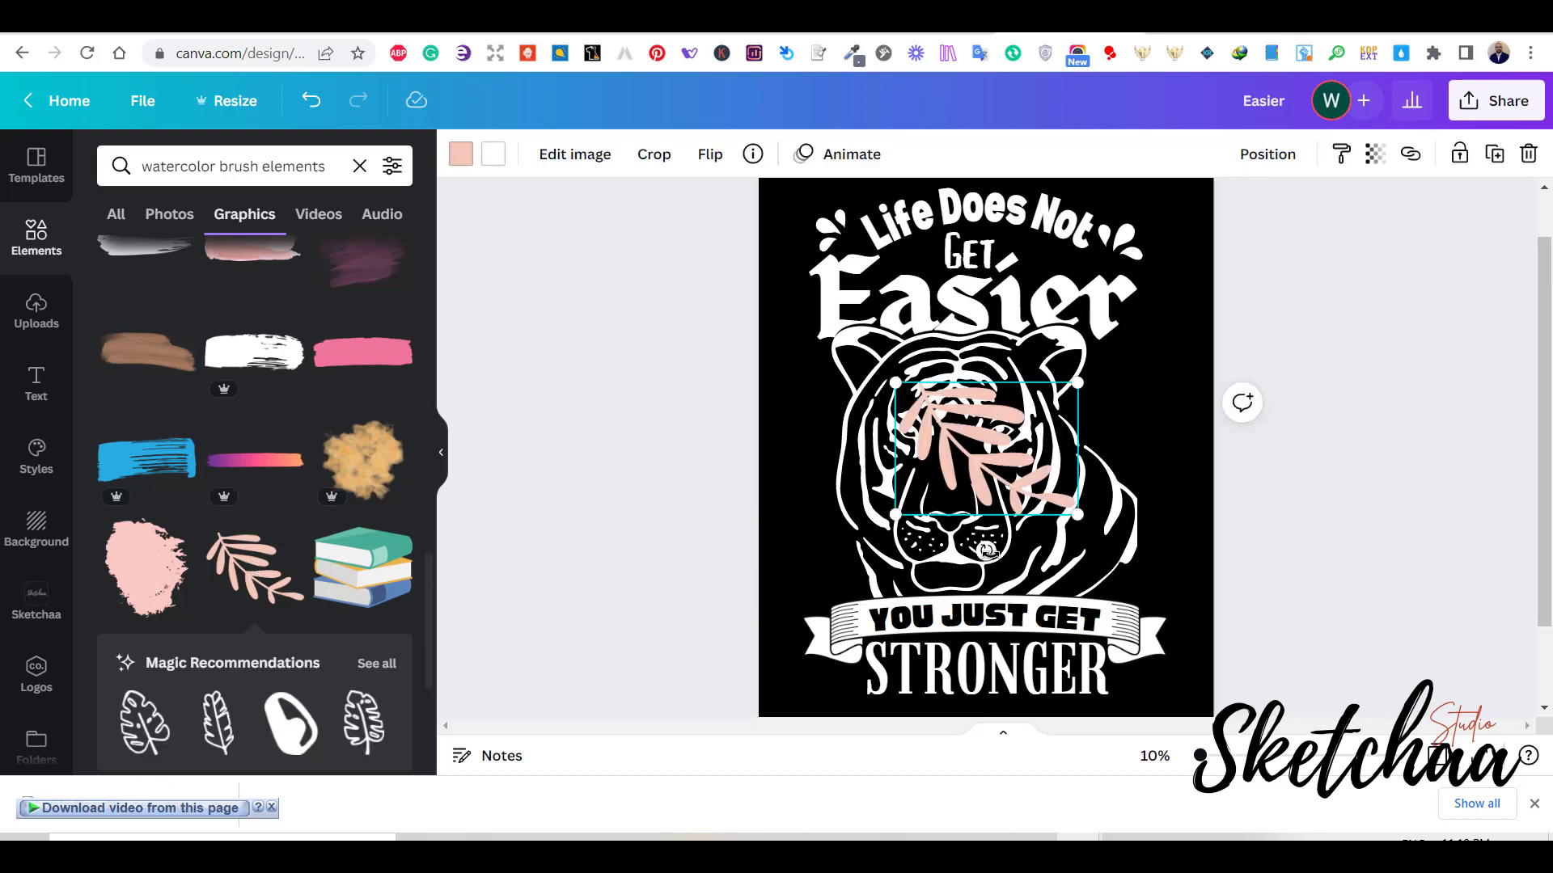
- Rotate the leafy branch upright and place it in the empty area right of the tiger's head, below "Easier"
left_click_drag(987, 551, 1074, 359)
left_click_drag(1017, 447, 1153, 390)
left_click_drag(1103, 284, 1119, 369)
mouse_move(1136, 434)
left_mouse_down()
mouse_move(1116, 414)
mouse_move(1129, 411)
left_mouse_up()
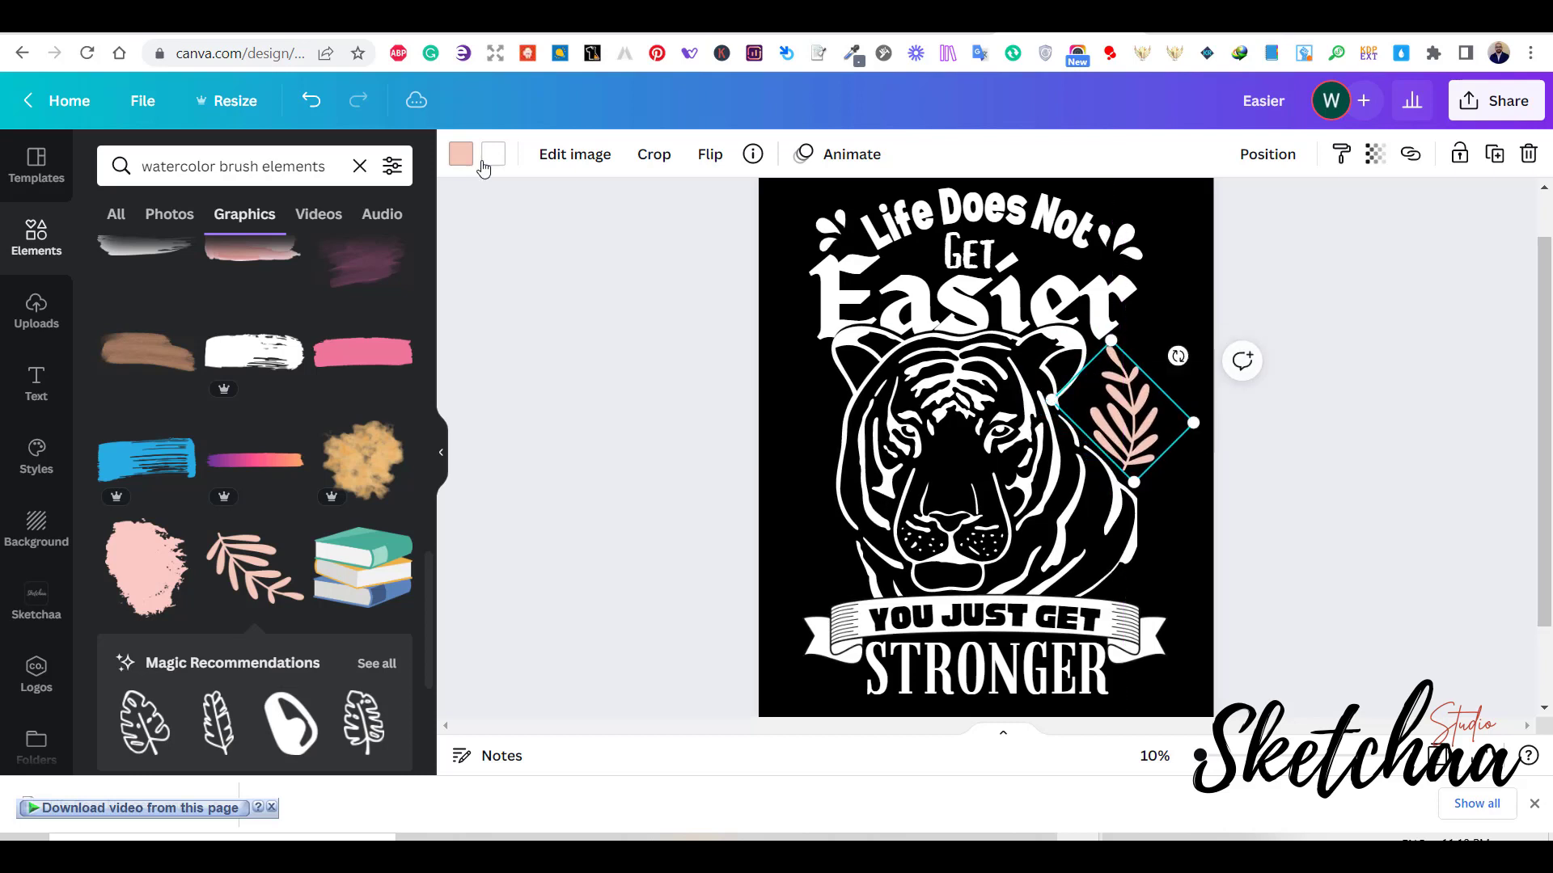
- Recolour the leafy branch beside the tiger's head white
left_click(462, 162)
left_click(334, 257)
left_click(578, 313)
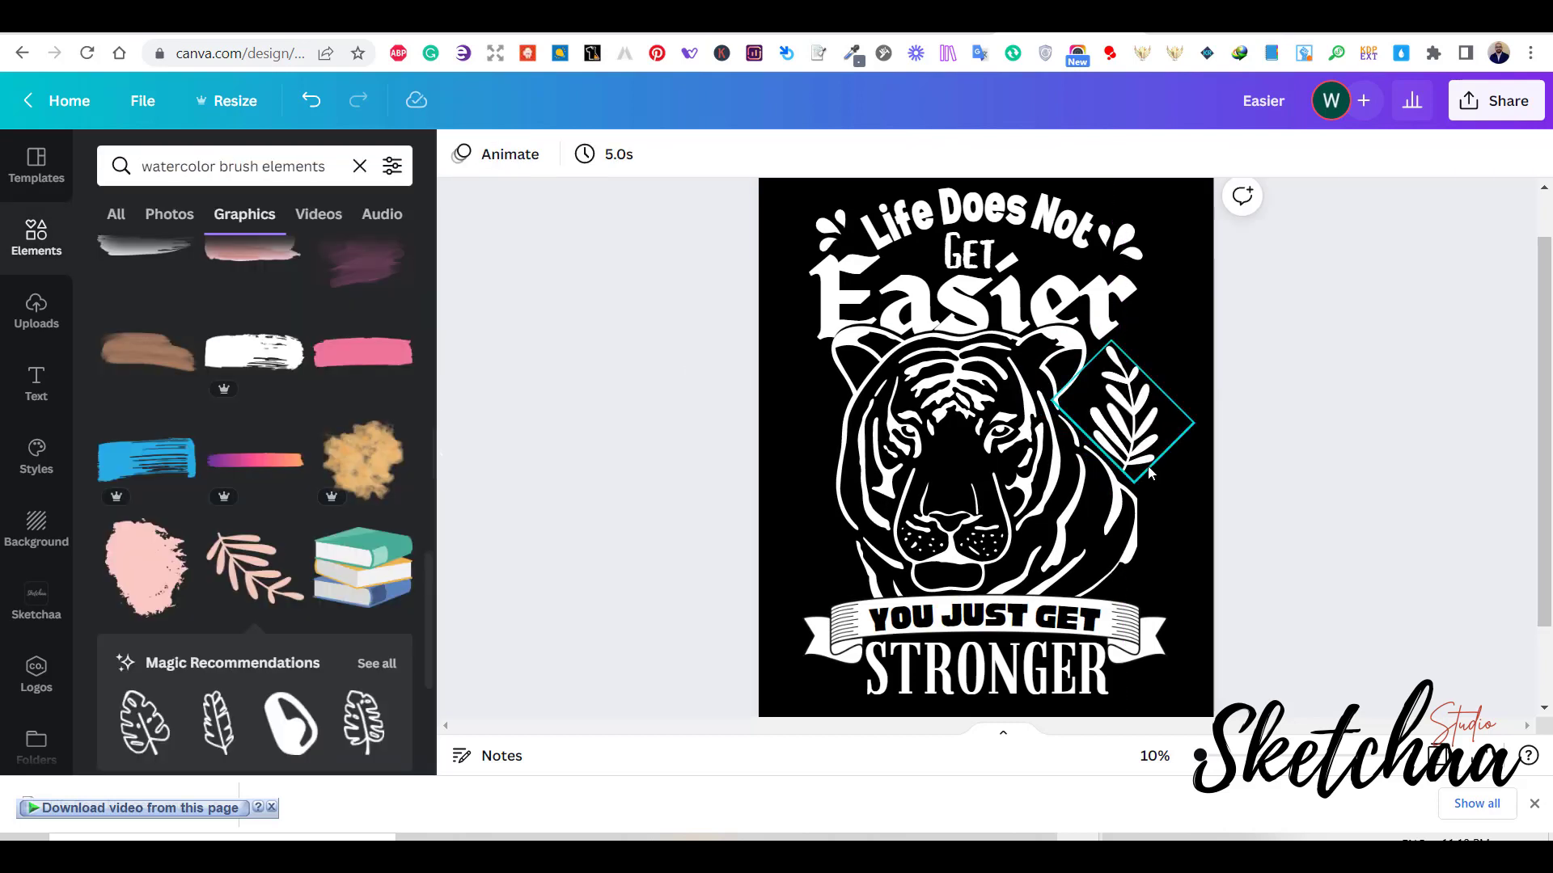
left_click(1155, 439)
left_click(1368, 508)
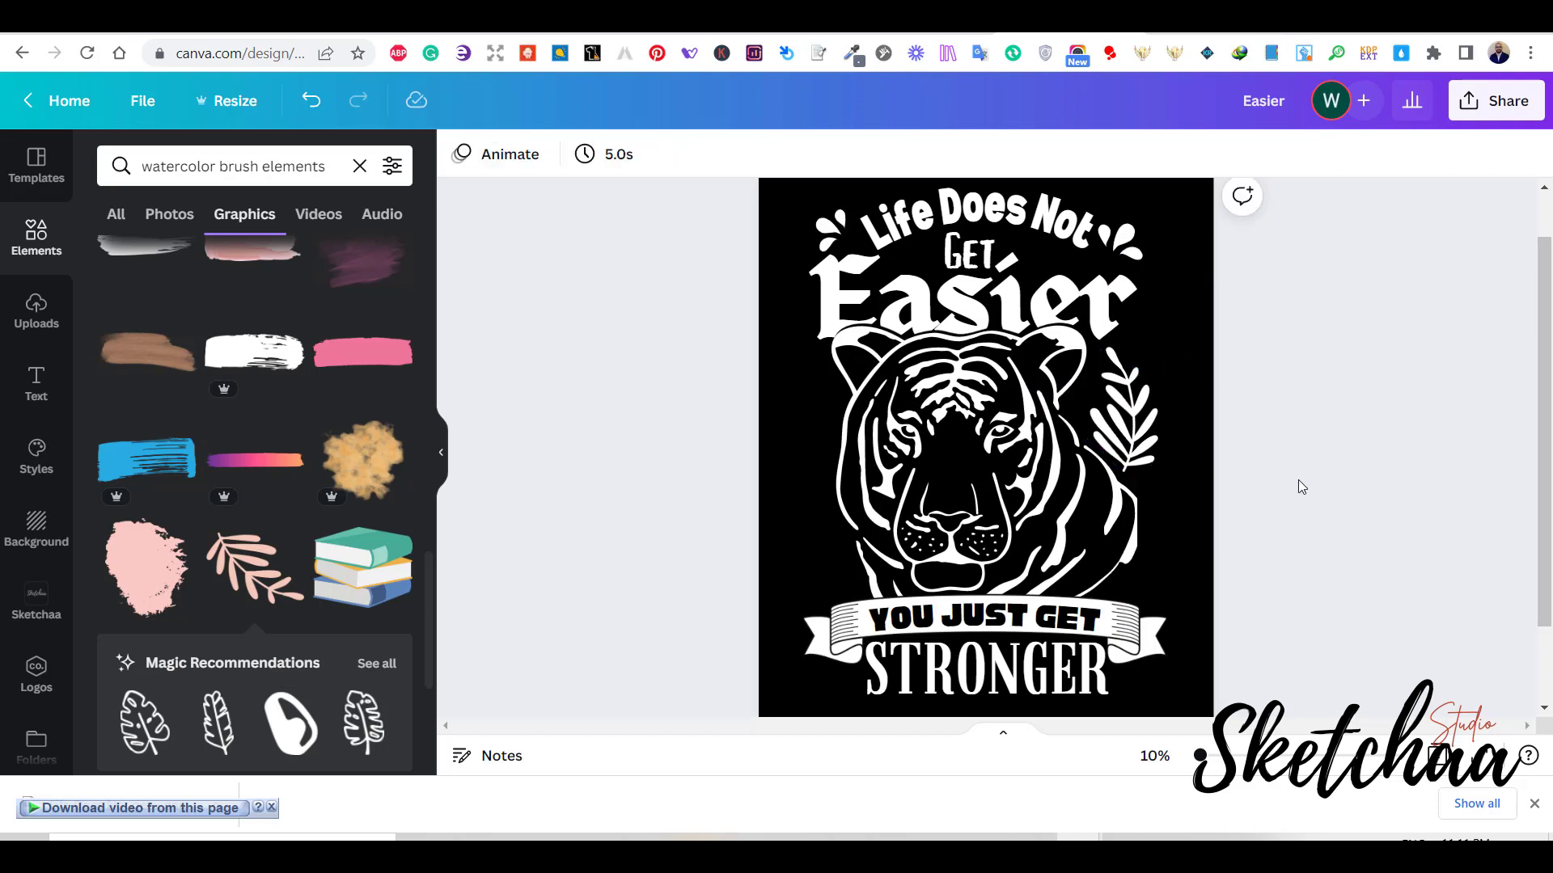
- Add the outlined leaf from the recommendations in white, shrink it and place it tilted above the ribbon's left end
left_click(361, 732)
left_click(461, 154)
left_click(281, 259)
left_click_drag(1056, 339, 966, 479)
left_click_drag(941, 518, 828, 566)
left_click_drag(828, 634, 856, 631)
left_click(672, 534)
- Try the scattered-dash graphic in white, rotated and shrunk beside the left of the tiger's face, and delete it
scroll(301, 289, "down", 2)
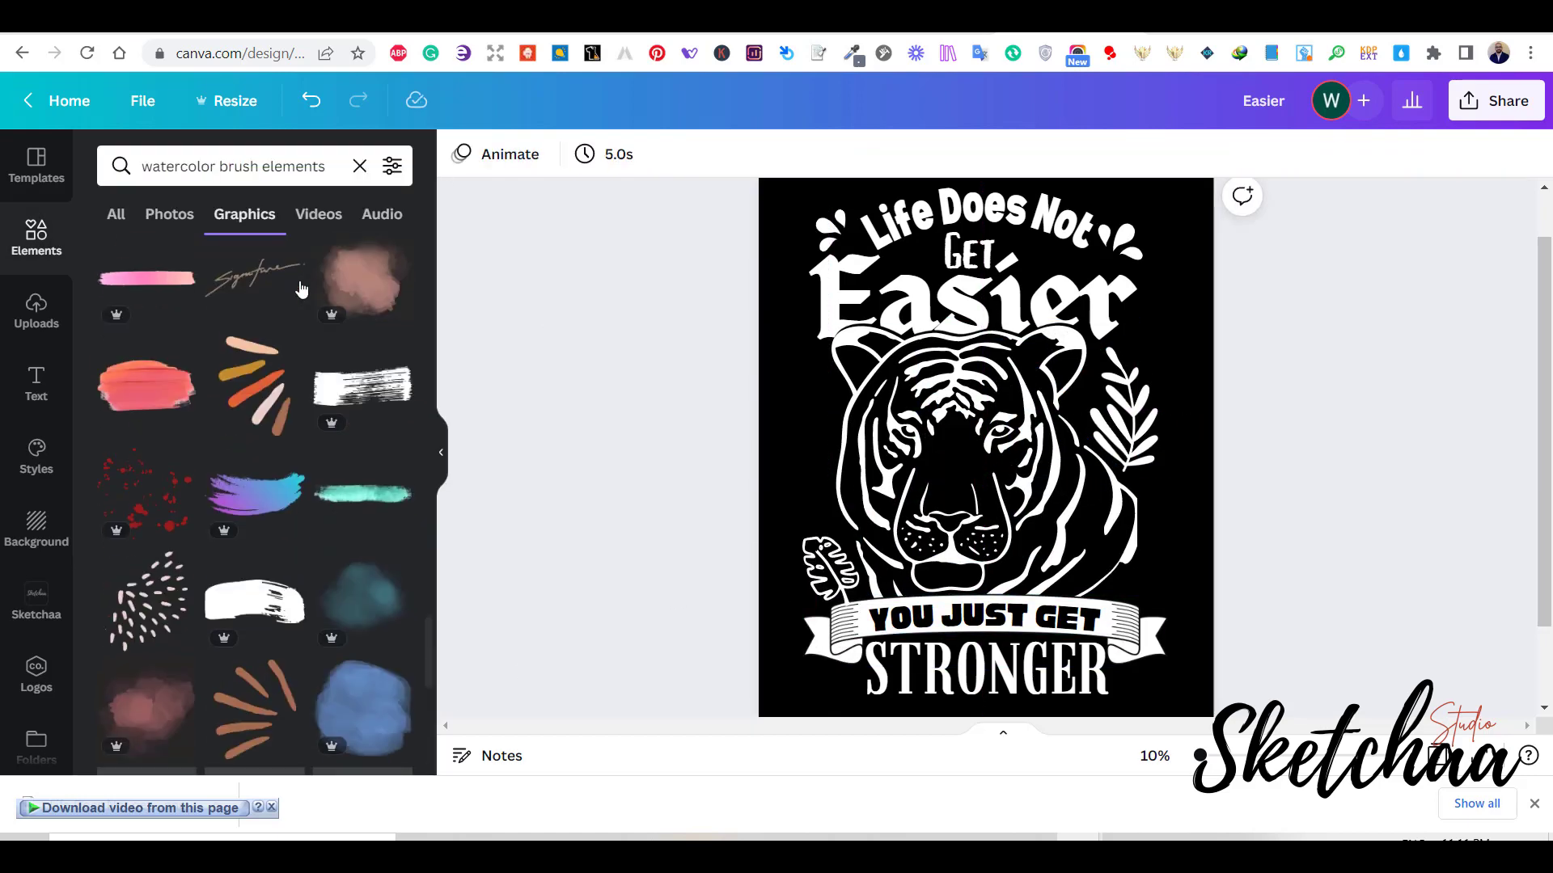
left_click(177, 603)
left_click(461, 154)
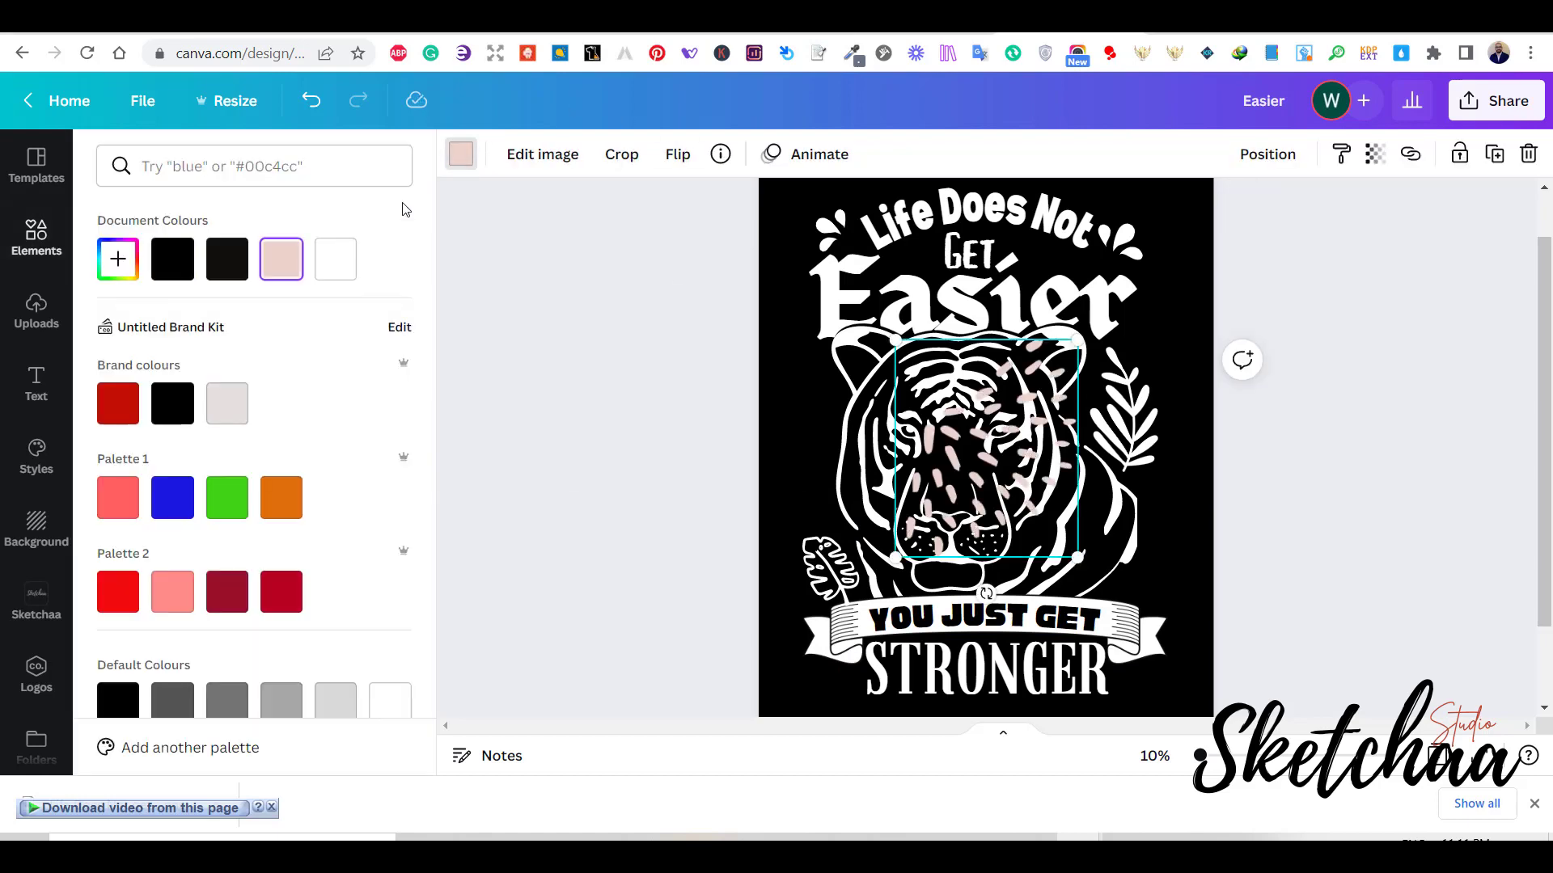
left_click(345, 277)
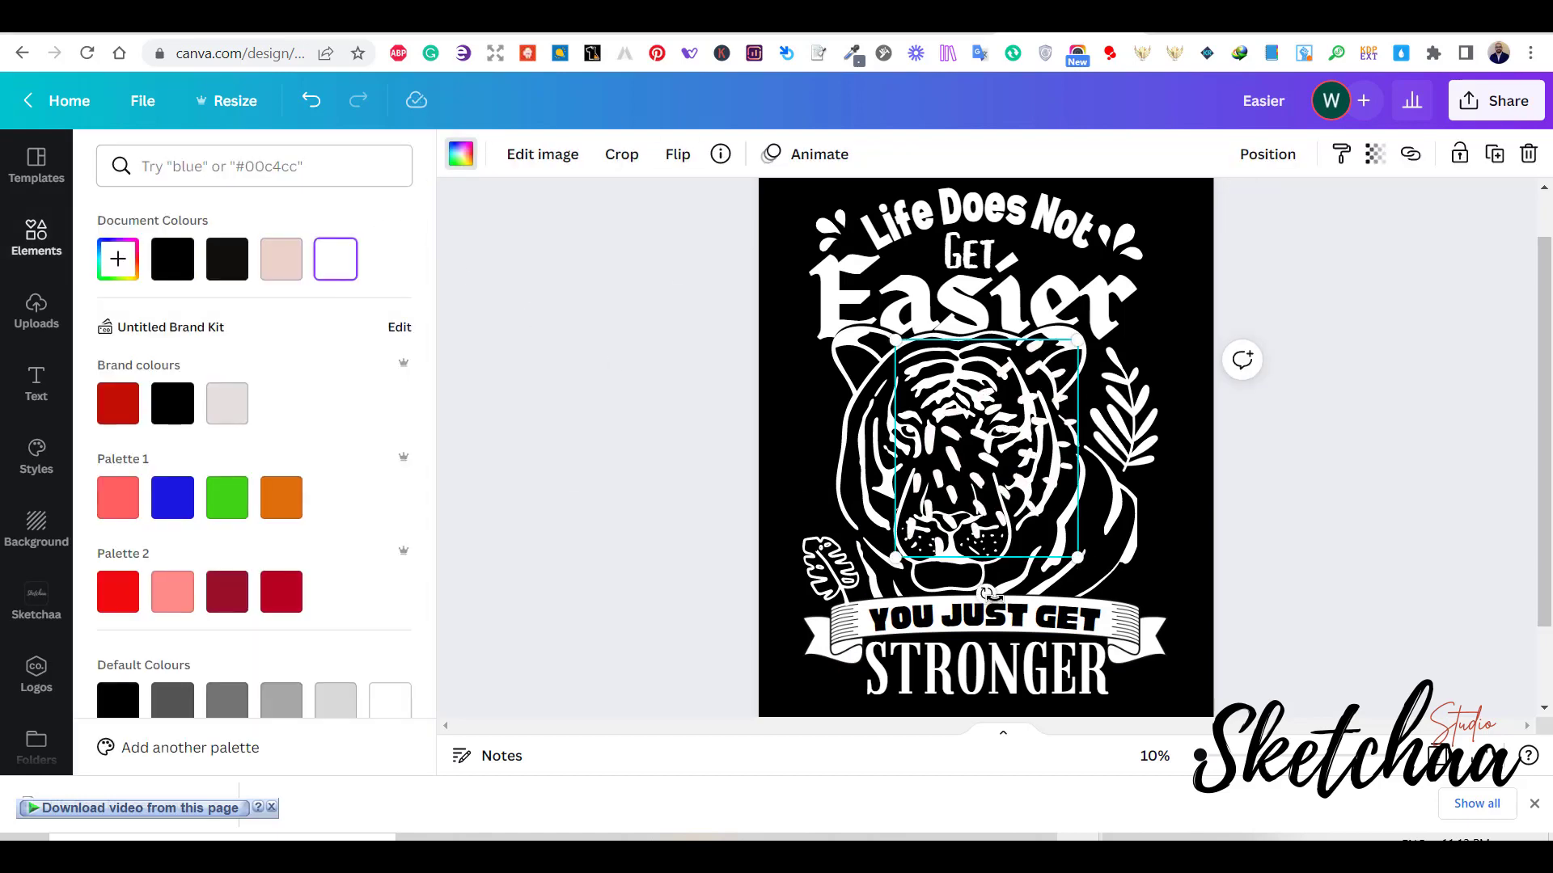
mouse_move(991, 597)
left_mouse_down()
mouse_move(647, 337)
mouse_move(846, 243)
left_mouse_up()
left_click_drag(1001, 307, 984, 458)
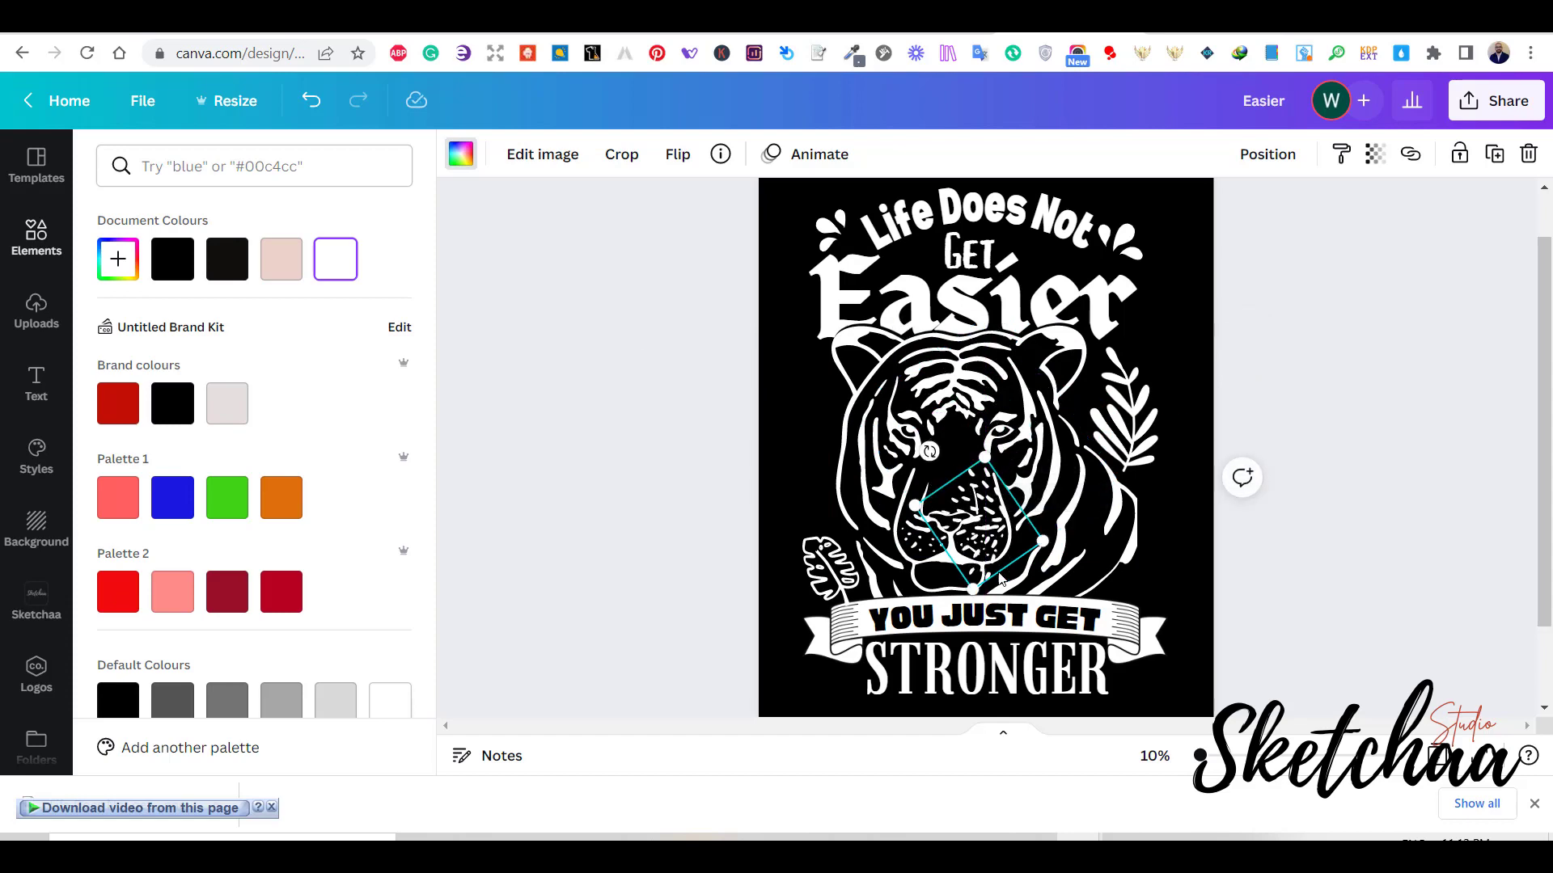
mouse_move(985, 524)
left_mouse_down()
mouse_move(808, 355)
mouse_move(818, 483)
left_mouse_up()
key("Delete")
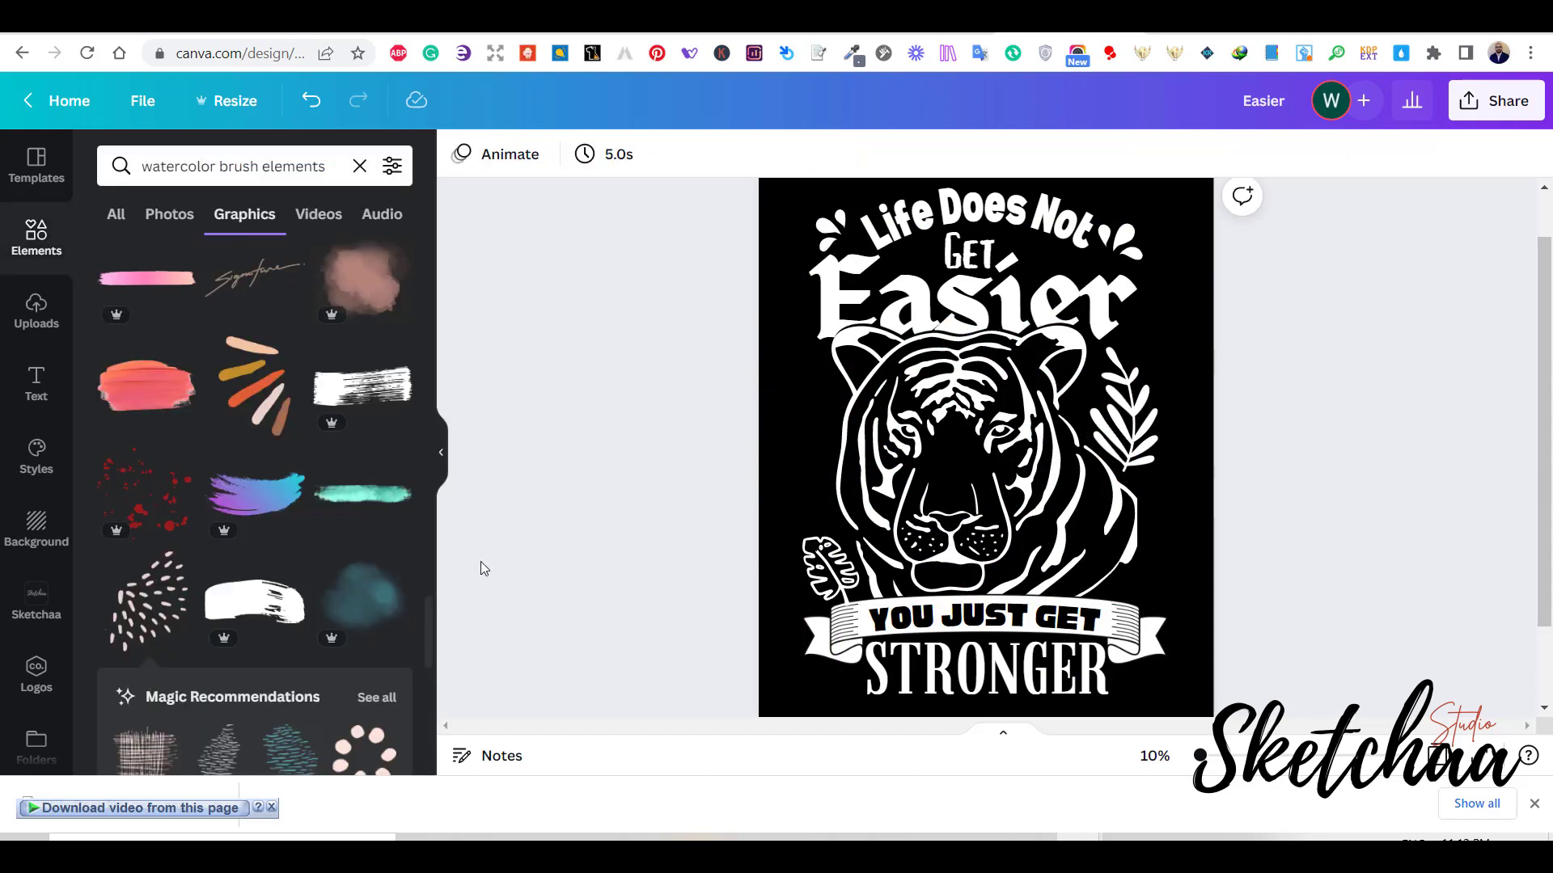
- Add the blue dash-burst graphic from the Elements library's graphics and recolour it white
scroll(305, 412, "down", 3)
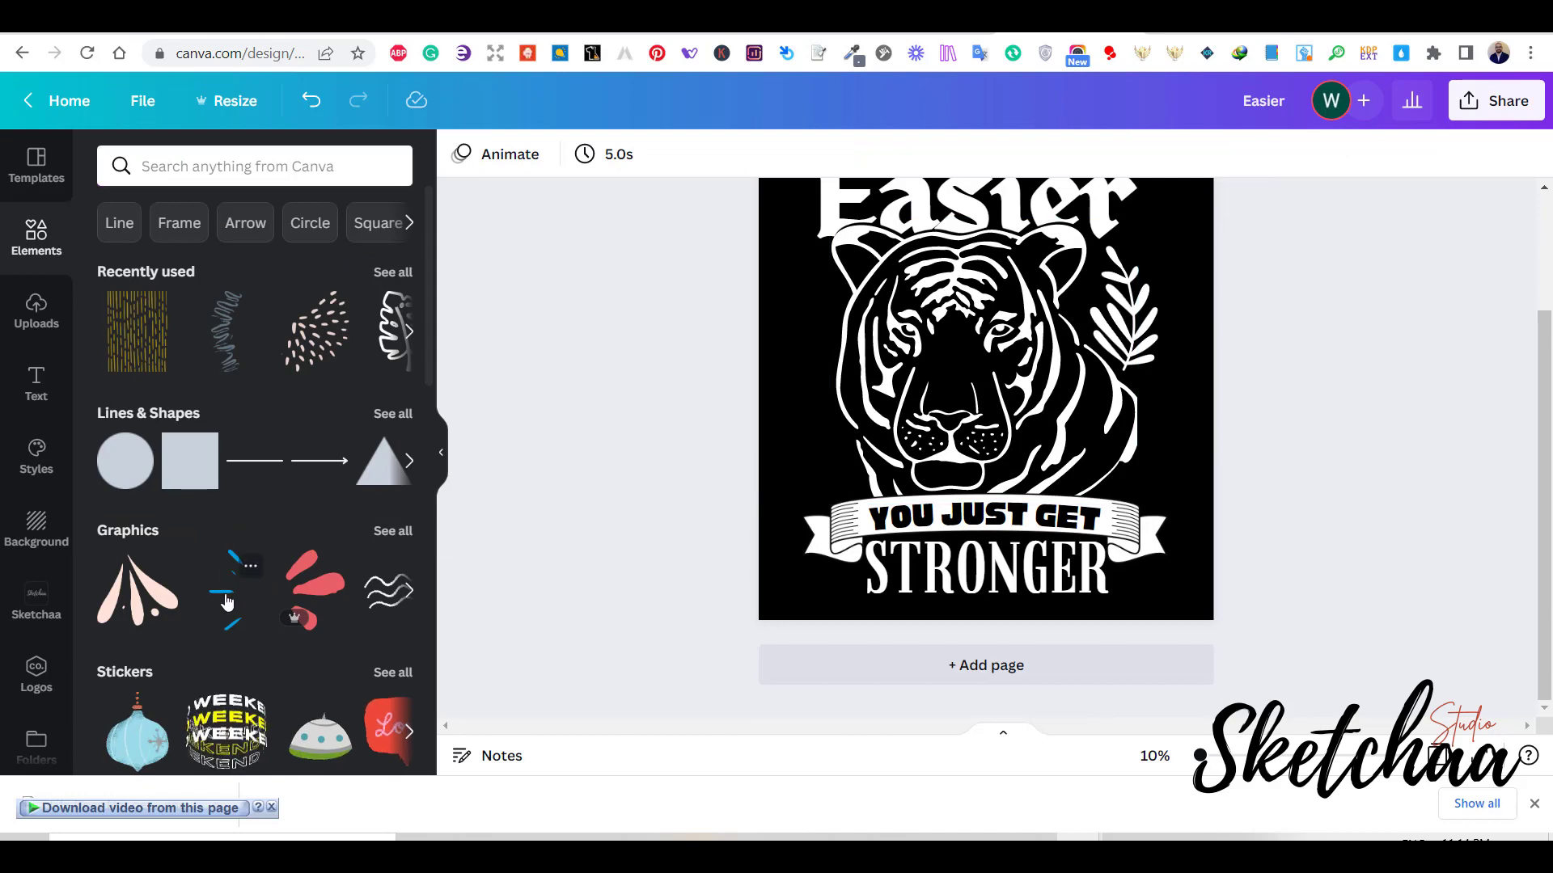
left_click(227, 601)
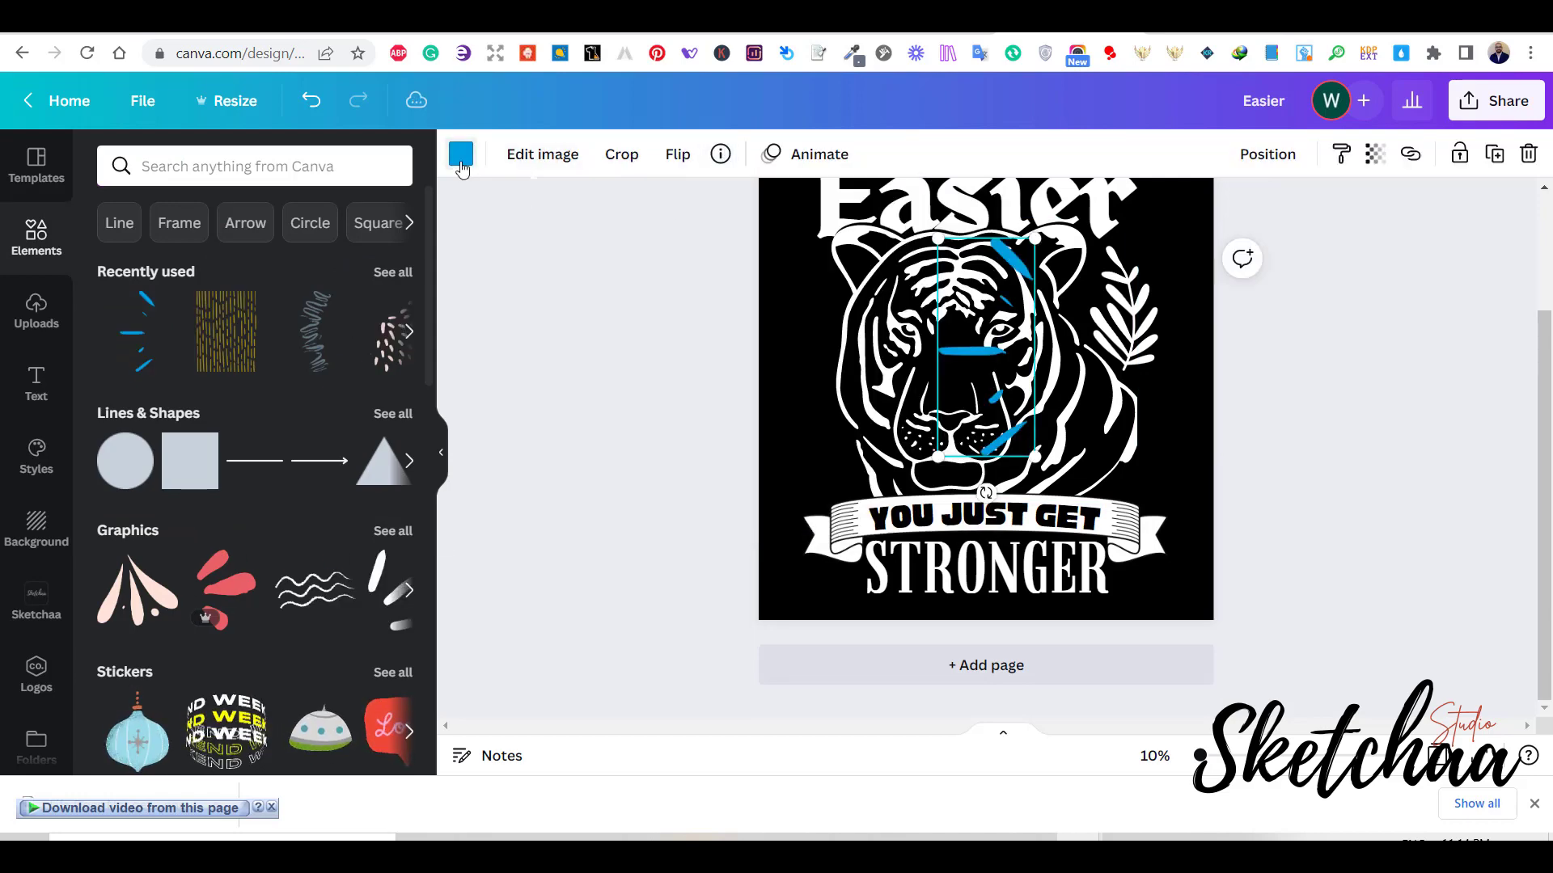
left_click(461, 168)
left_click(335, 259)
left_click(1023, 375)
- Shrink the white dash burst, rotate it slightly and place it beside the left of the tiger's face
left_click_drag(979, 354, 787, 375)
left_click_drag(742, 479, 795, 452)
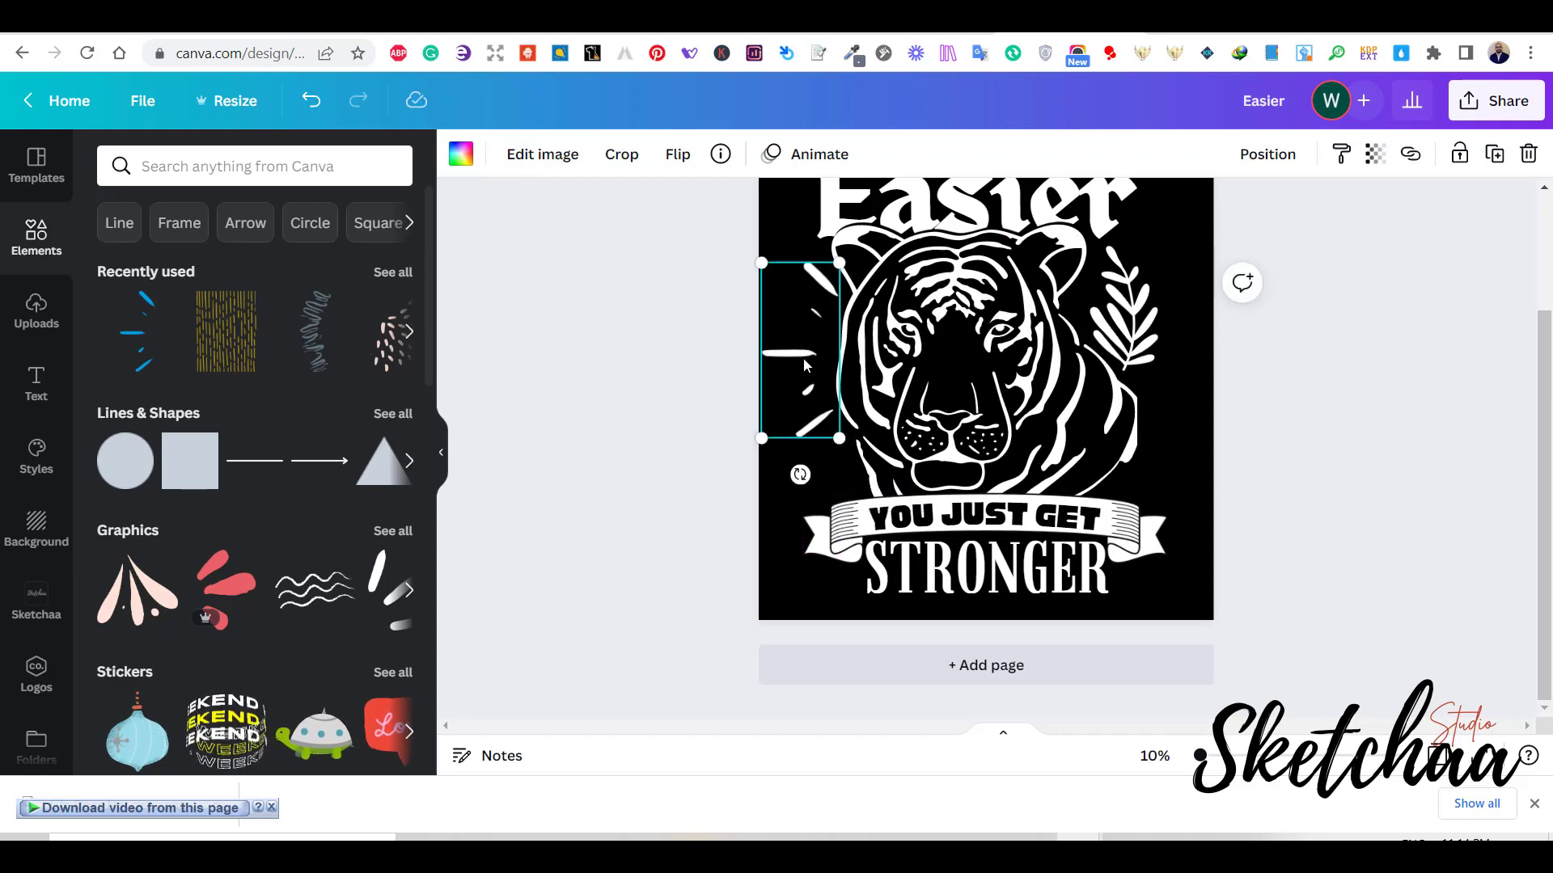
left_click_drag(806, 354, 820, 380)
left_click(1220, 477)
scroll(1217, 478, "up", 3)
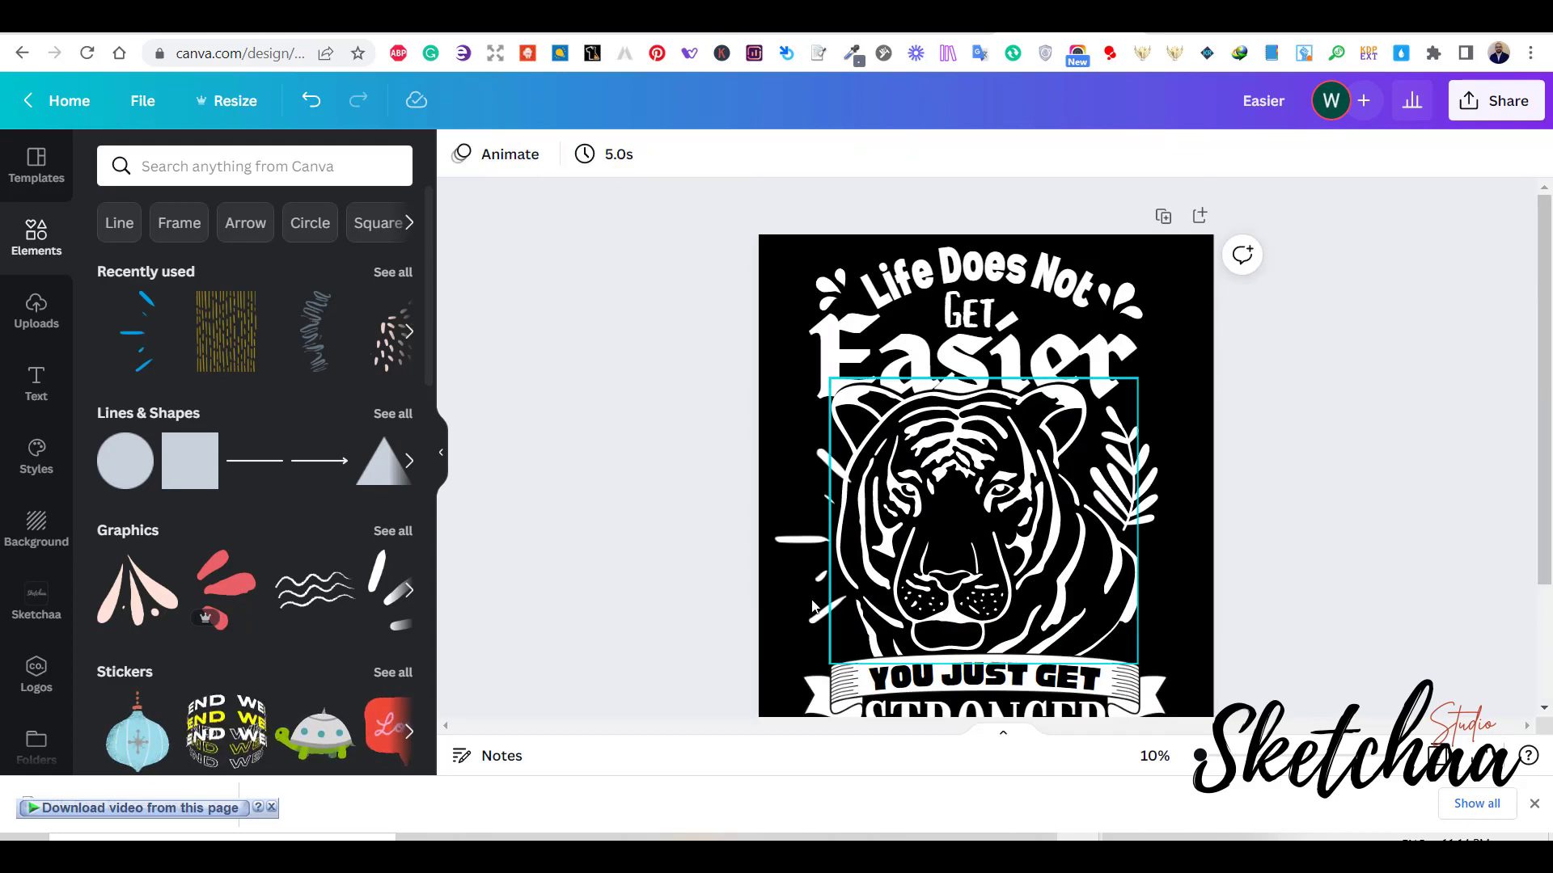
left_click_drag(783, 588, 800, 489)
left_click_drag(820, 439, 817, 465)
left_click(1283, 488)
left_click(810, 487)
left_click_drag(804, 544, 817, 503)
left_click(1327, 530)
- Delete the leafy branch beside the right of the tiger's head
left_click(1156, 494)
left_click(1393, 501)
left_click(1162, 496)
key("Delete")
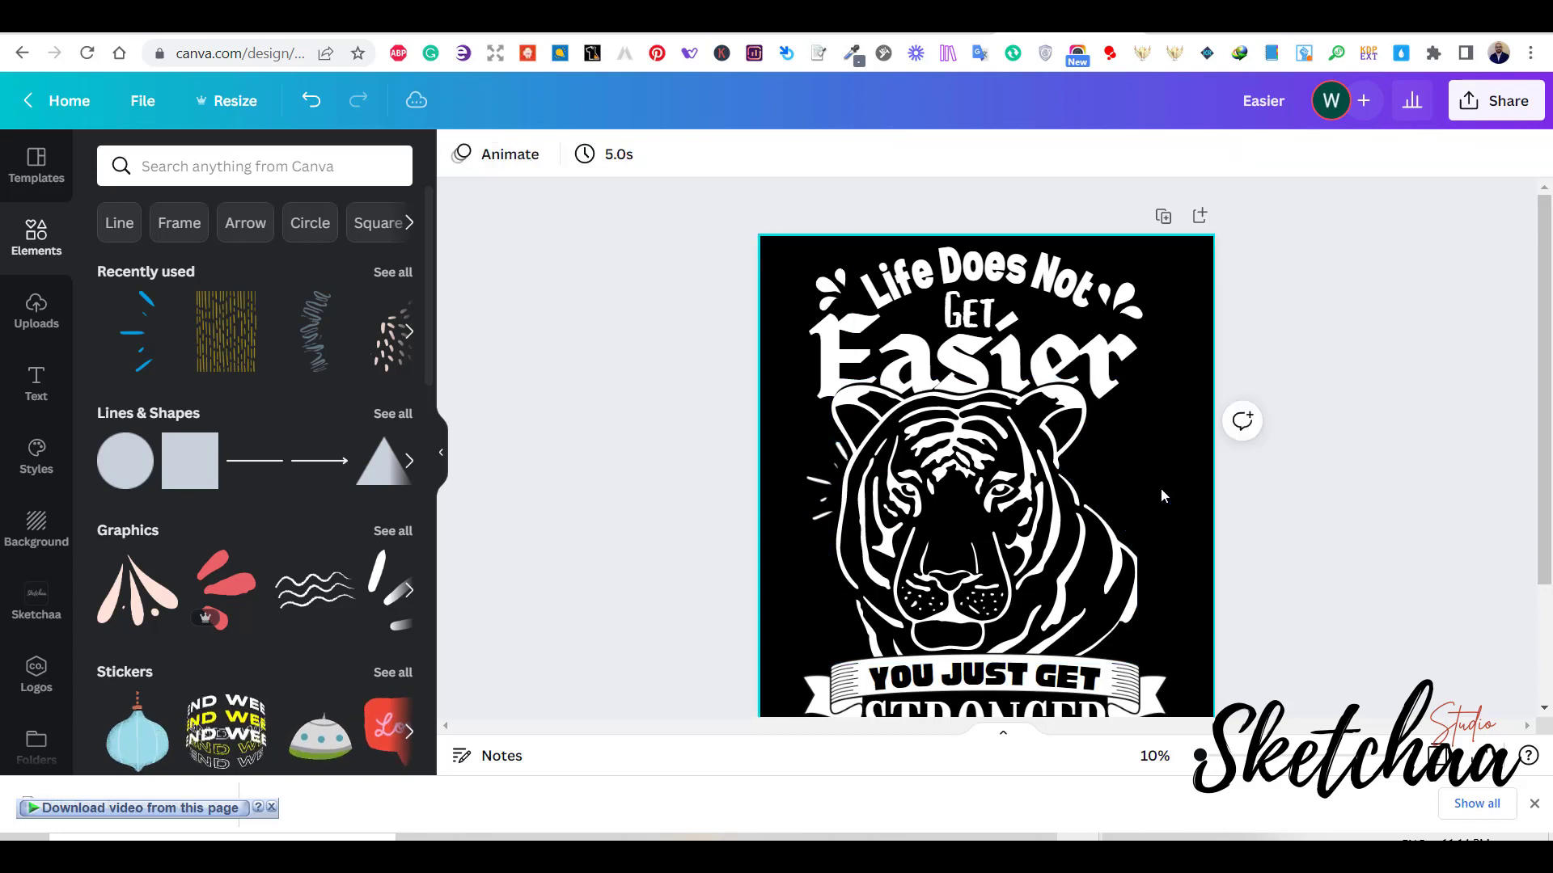
- Place a copy of the dash burst above the ribbon's left end, tilted outward from the tiger
left_click(818, 493)
left_click_drag(820, 561, 830, 607)
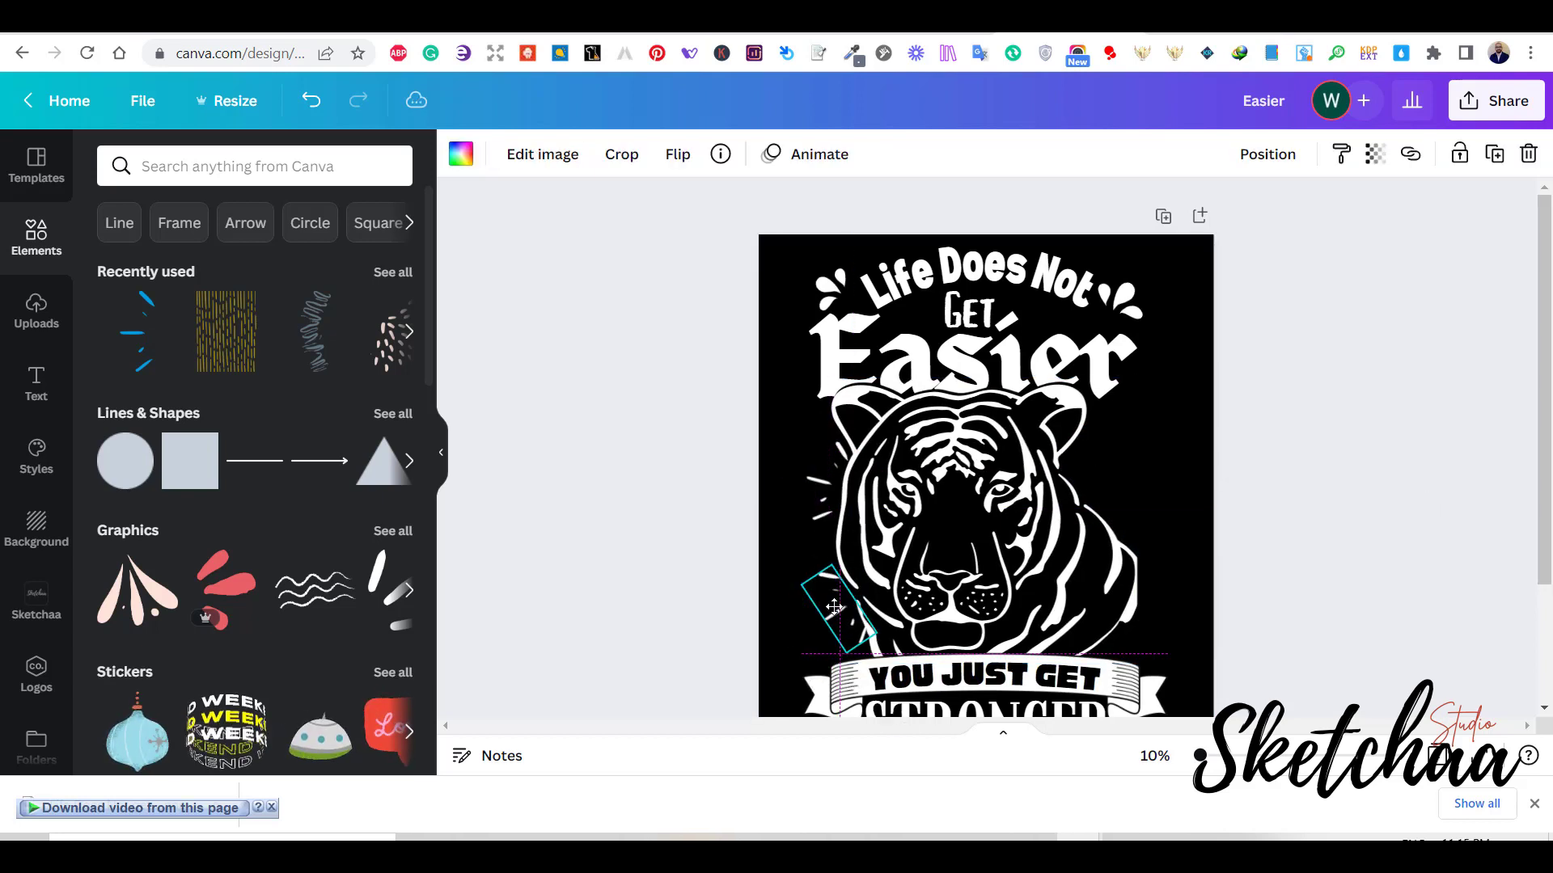
left_click(1293, 638)
left_click(834, 613)
left_click_drag(869, 684, 862, 688)
left_click(1268, 564)
- Copy the dash burst above the ribbon's right end and beside the right of the tiger's head, rotating each copy outward
left_click(841, 614)
left_click_drag(846, 615, 1140, 607)
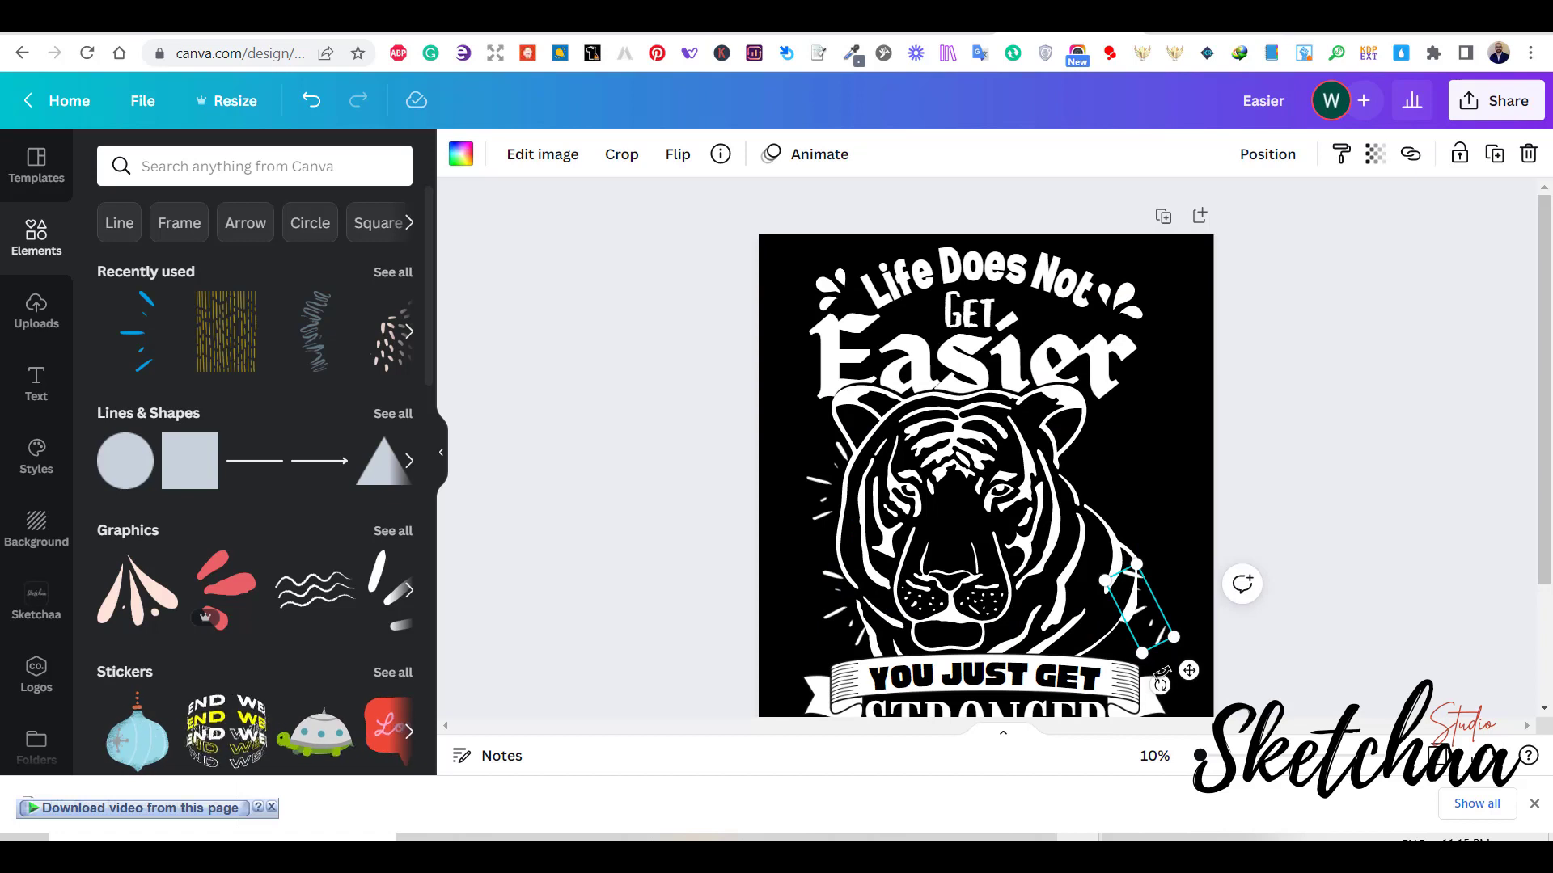
left_click_drag(1161, 685, 1245, 568)
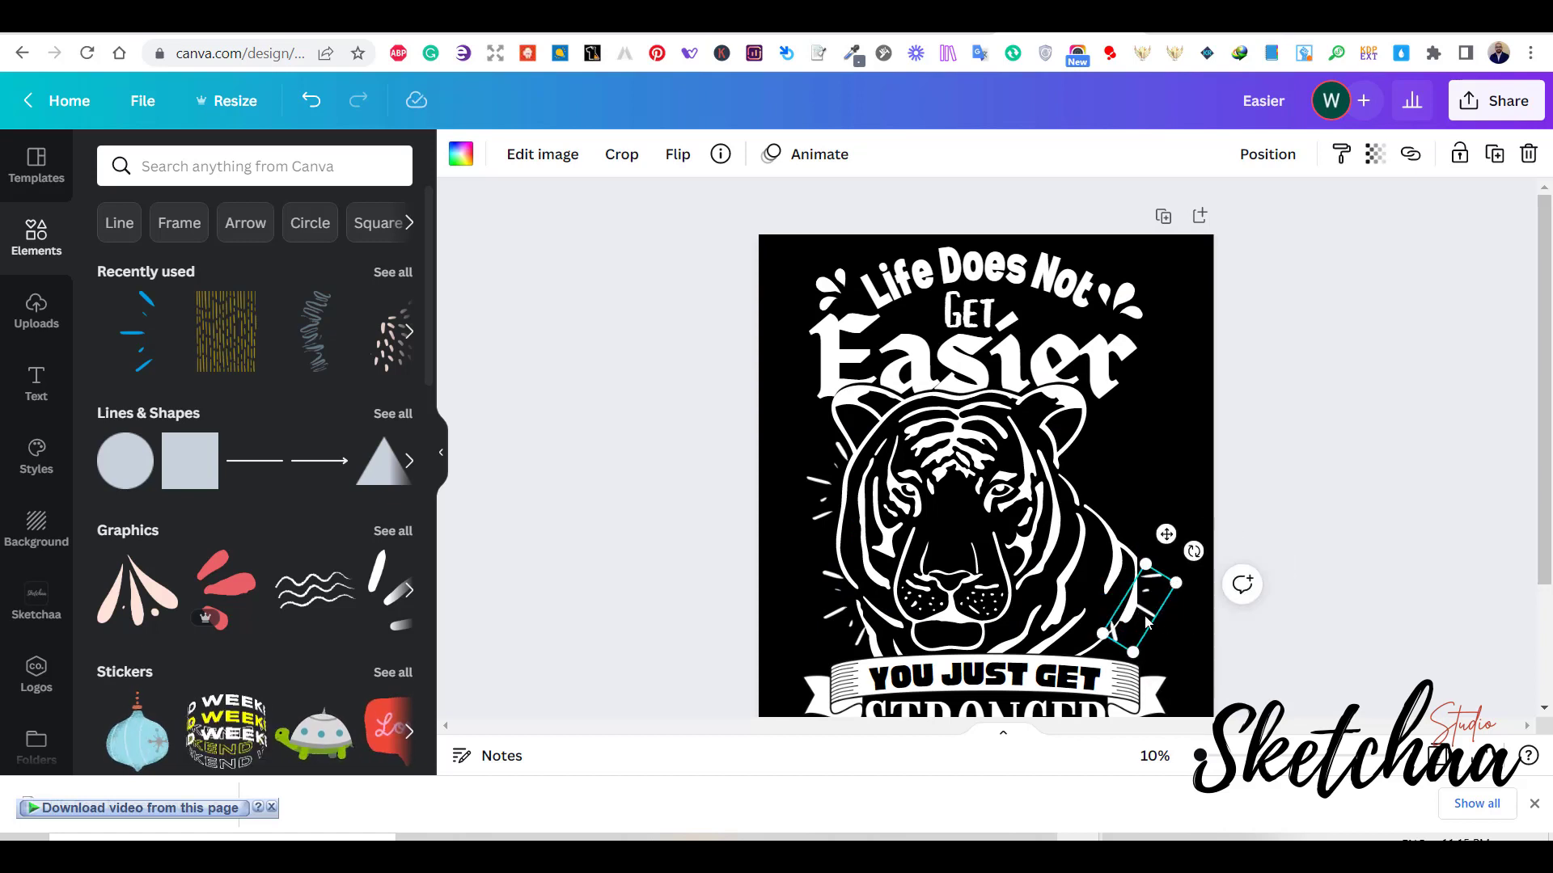
left_click_drag(1156, 628, 1119, 479)
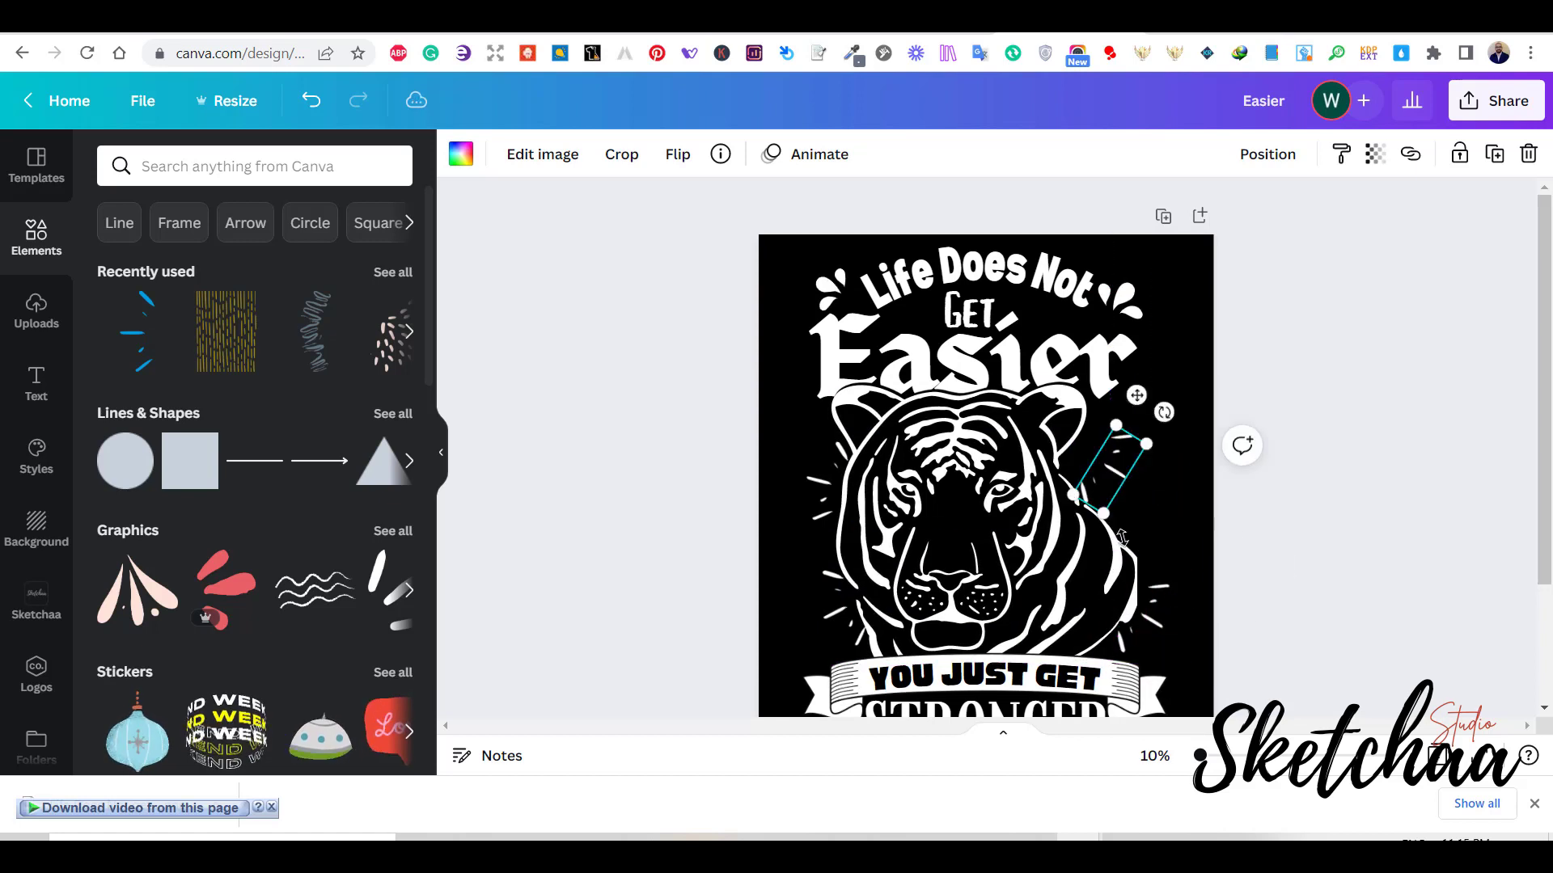
left_click_drag(1163, 412, 1108, 390)
left_click(1152, 469)
- Shrink the tiger illustration slightly, keeping it centred between "Easier" and the ribbon
left_click_drag(1191, 433, 799, 621)
left_click(1204, 487)
left_click_drag(1190, 631, 1172, 384)
left_click(1172, 595)
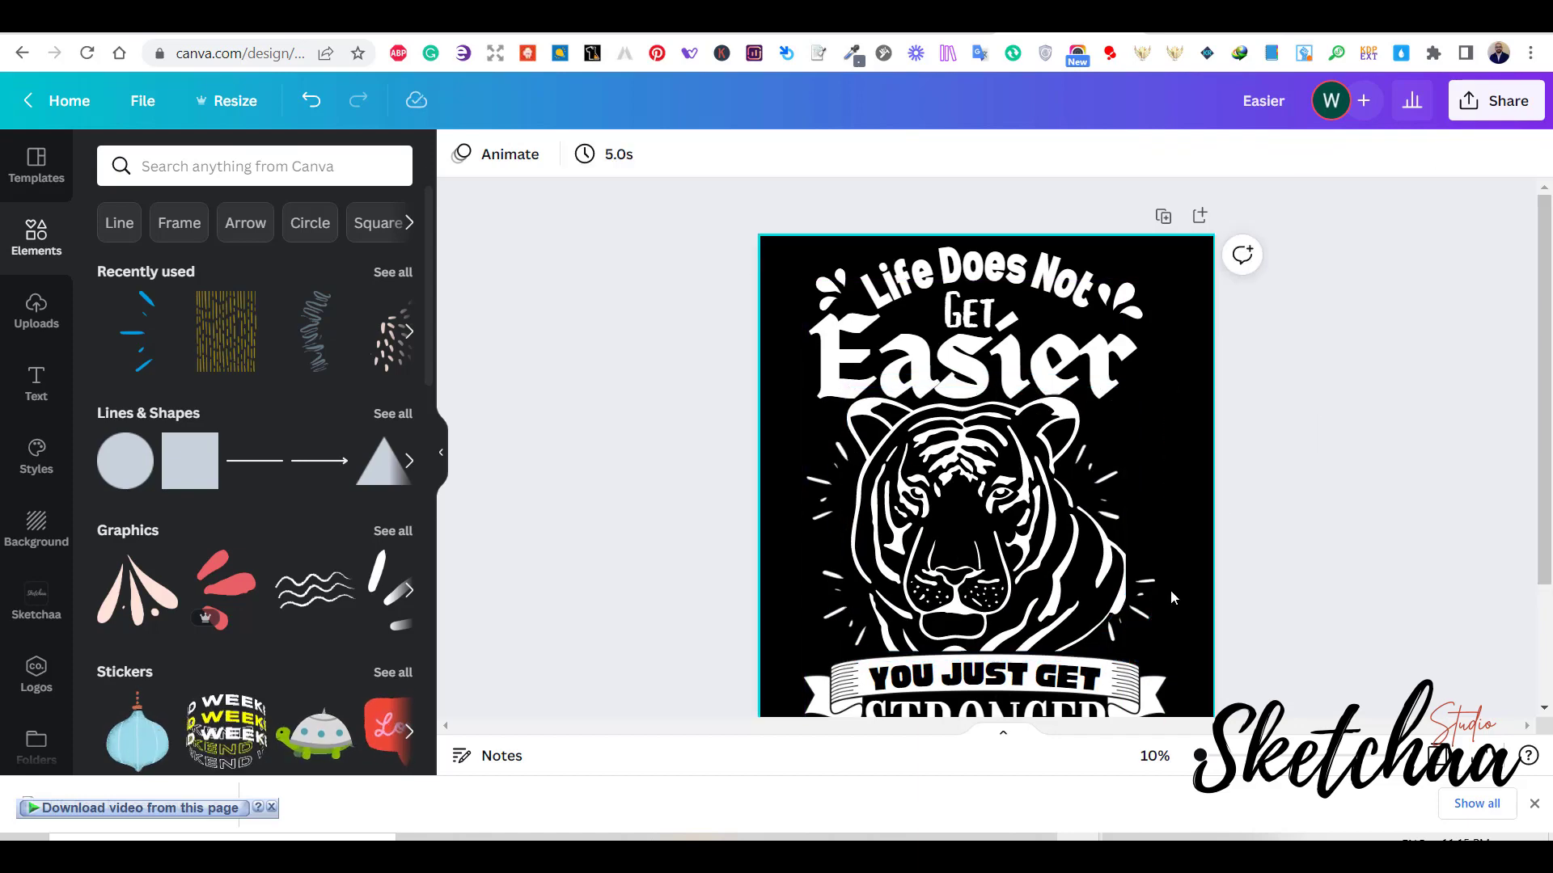
- Nudge the lower-right and upper-left dash bursts closer to the tiger
left_click(1130, 636)
left_click_drag(1129, 636, 1122, 646)
left_click(1158, 545)
left_click_drag(825, 489, 832, 489)
left_click(1252, 492)
scroll(1251, 490, "down", 1)
scroll(1241, 496, "up", 1)
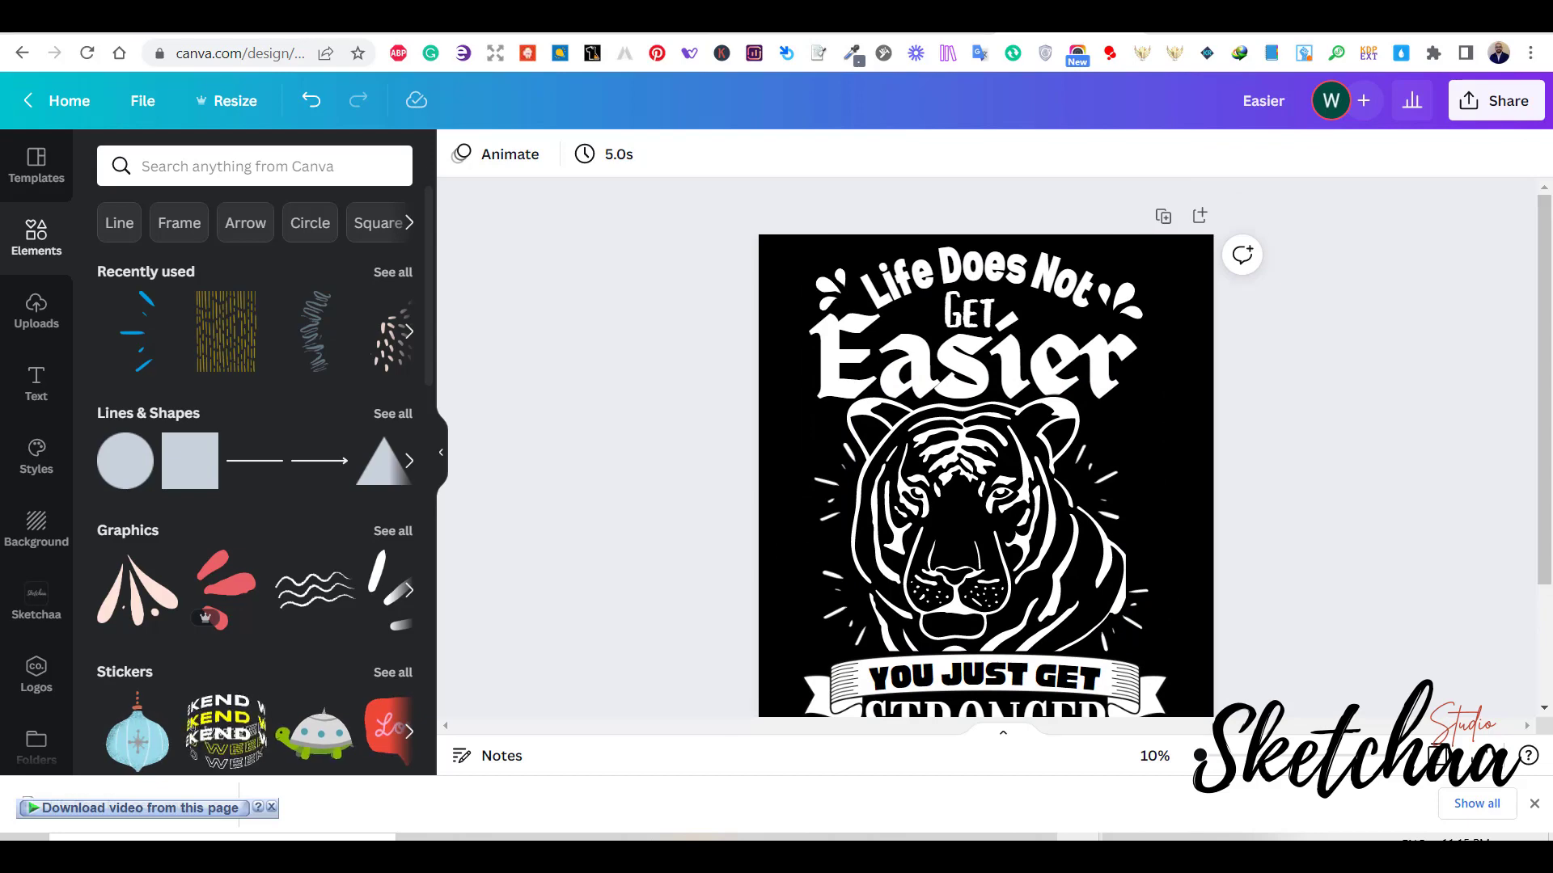
- Nudge the headline texts and their splashes slightly down, and "STRONGER" slightly up toward the ribbon
left_click_drag(748, 228, 1197, 507)
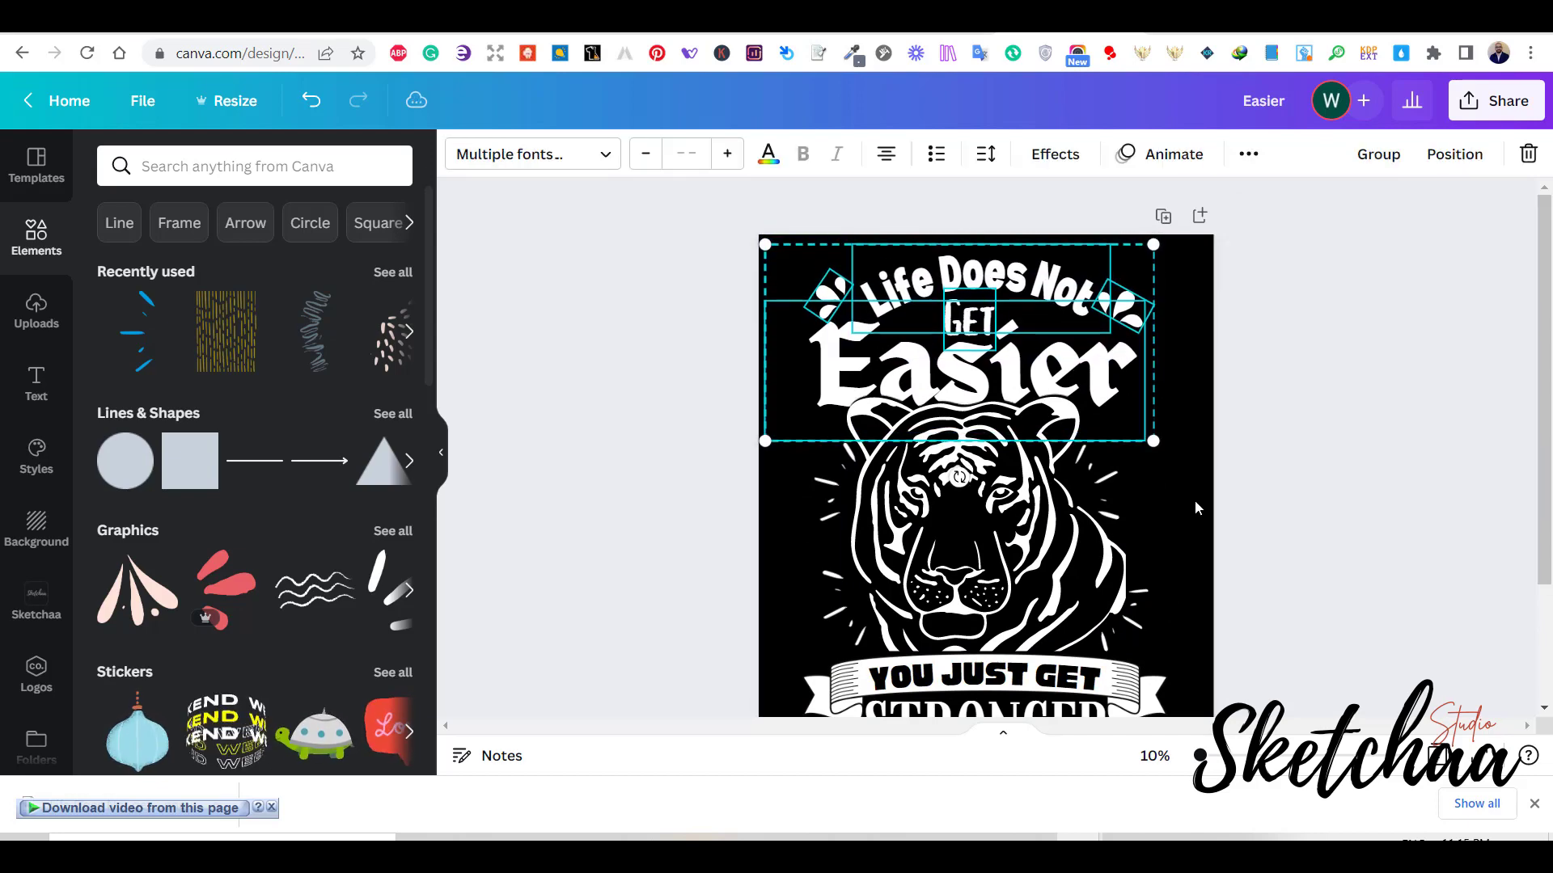
left_click(1283, 449)
scroll(1215, 507, "down", 1)
scroll(1215, 507, "up", 1)
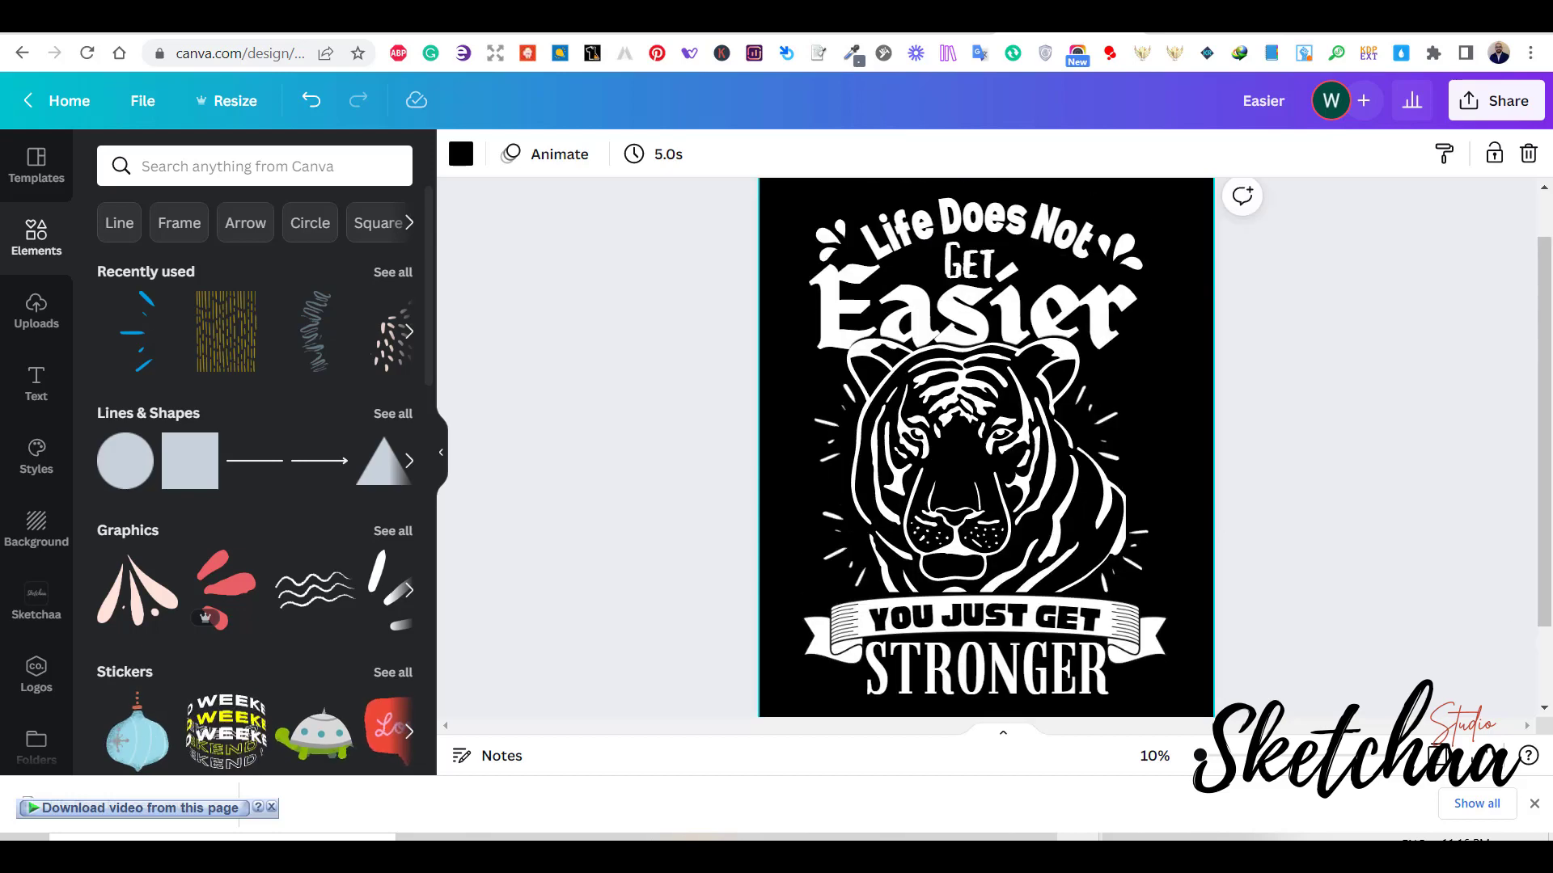
left_click(1038, 679)
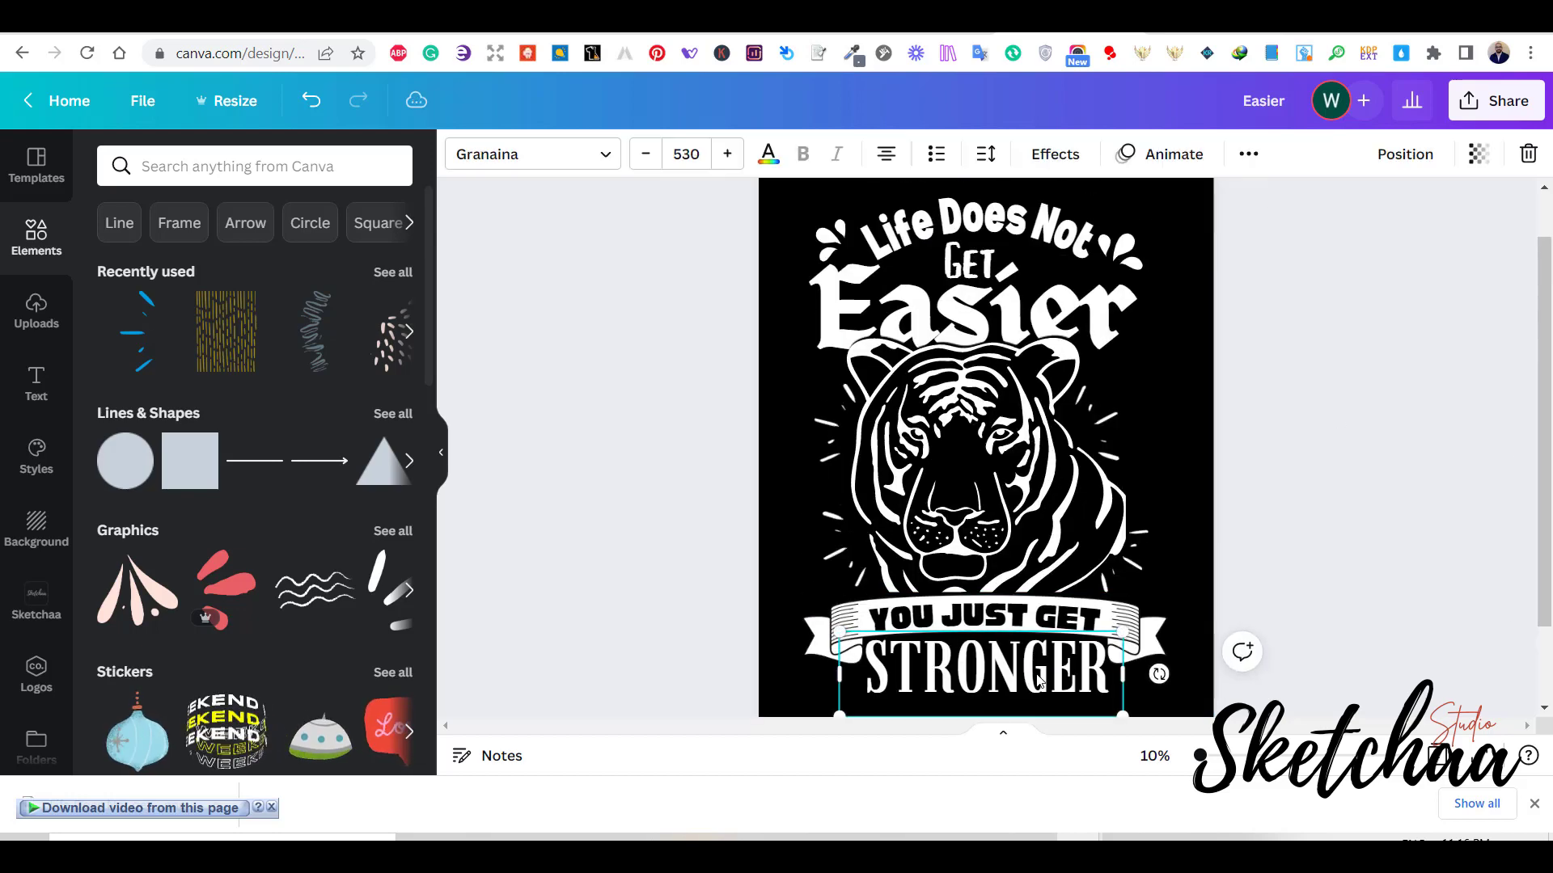
left_click(1329, 560)
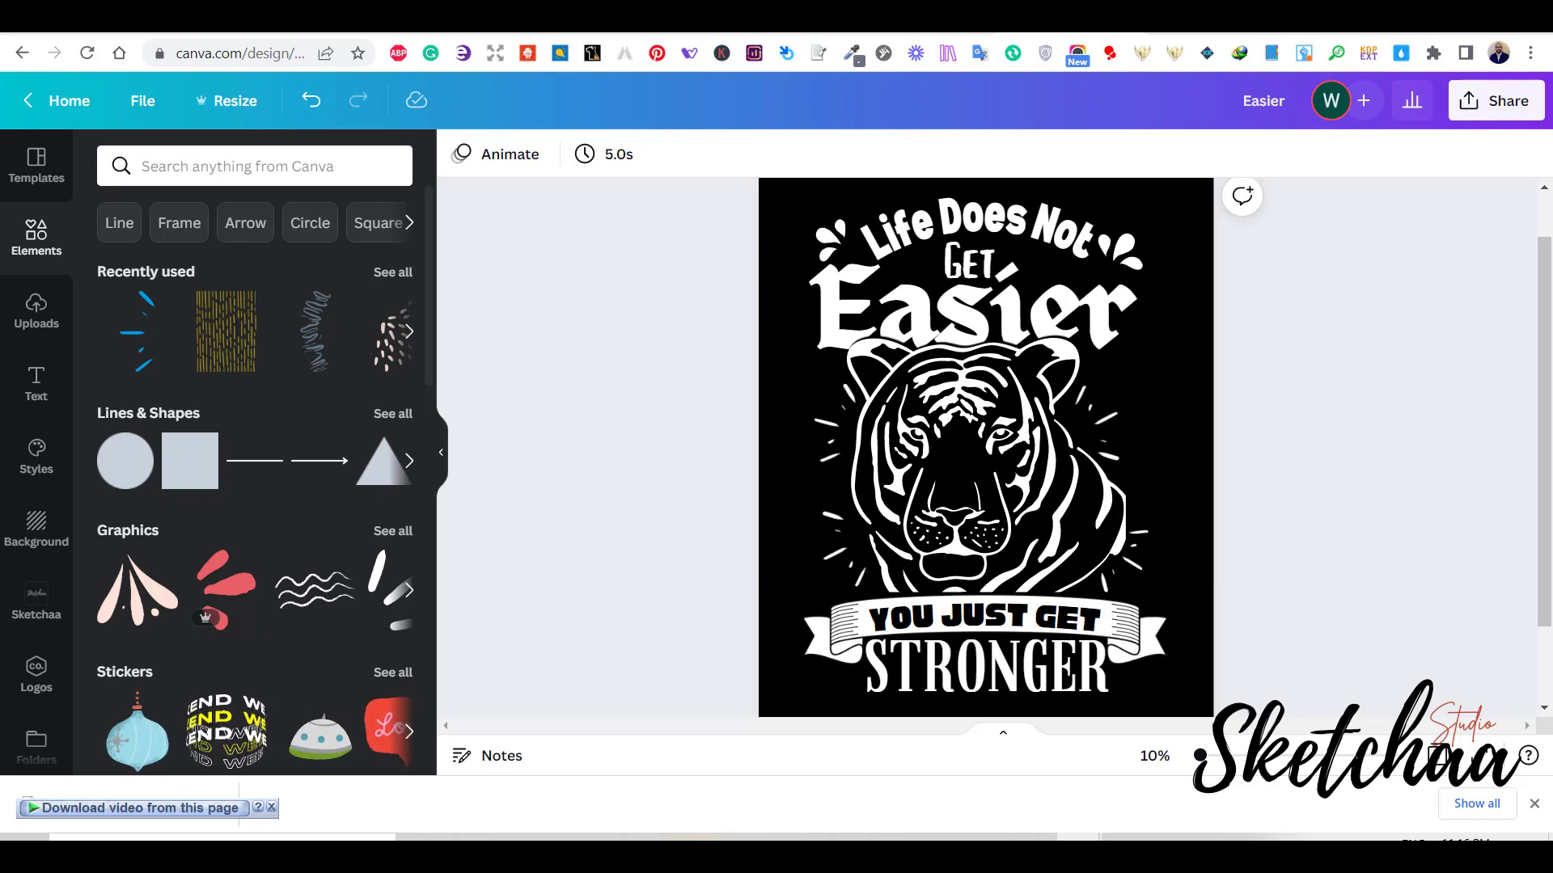
- Search elements for "quote decoration", add the curly line in white, shrink it and place it right of "GET"
left_click(390, 167)
type("quote decora")
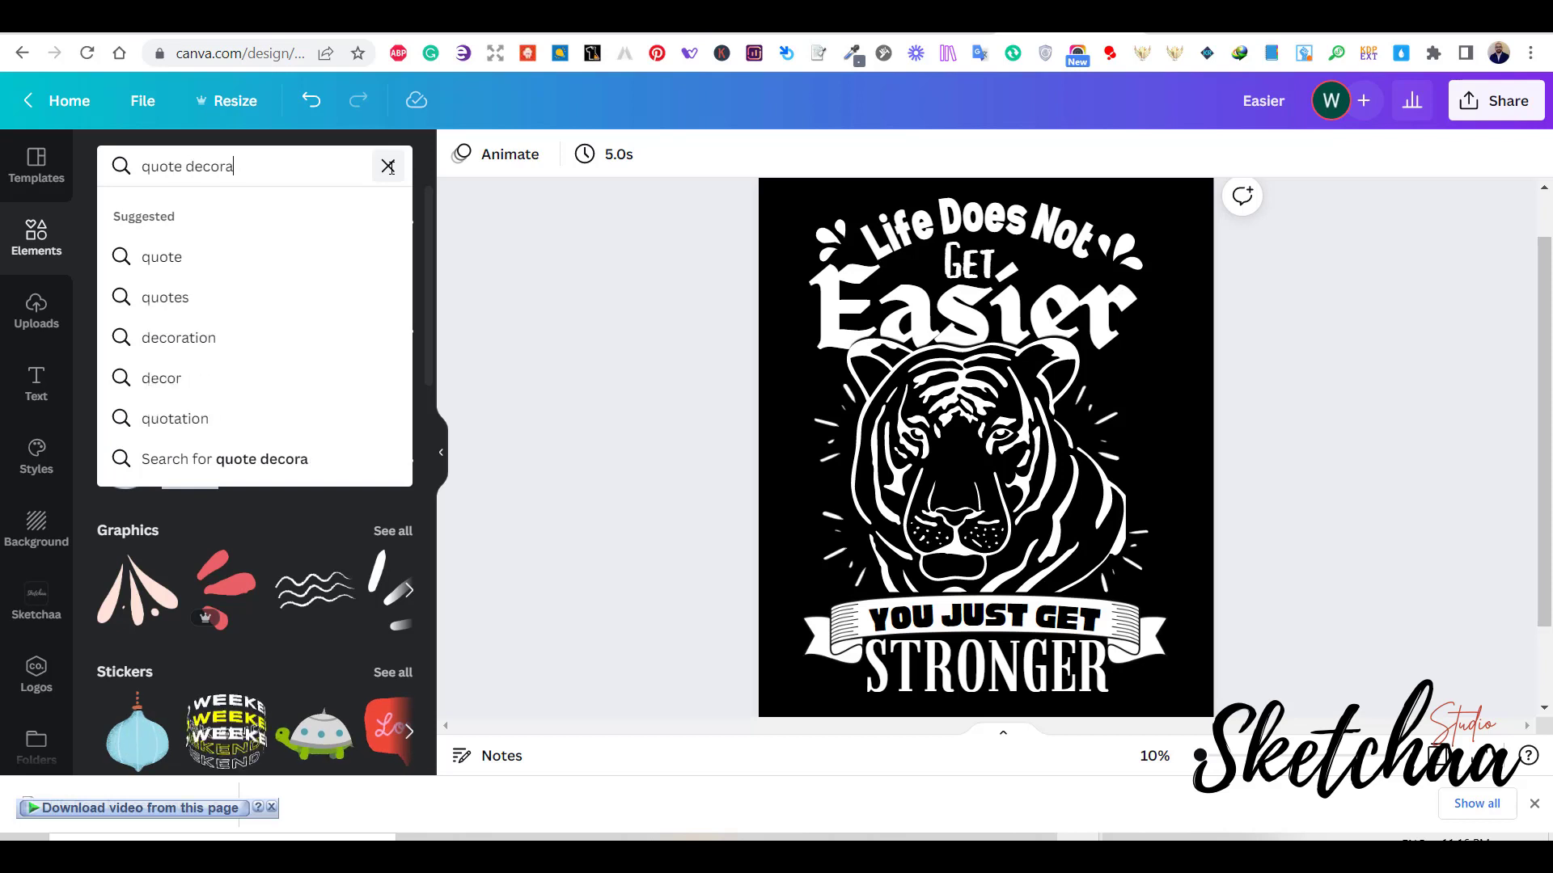
type("tion")
key("Return")
left_click(394, 319)
left_click(460, 157)
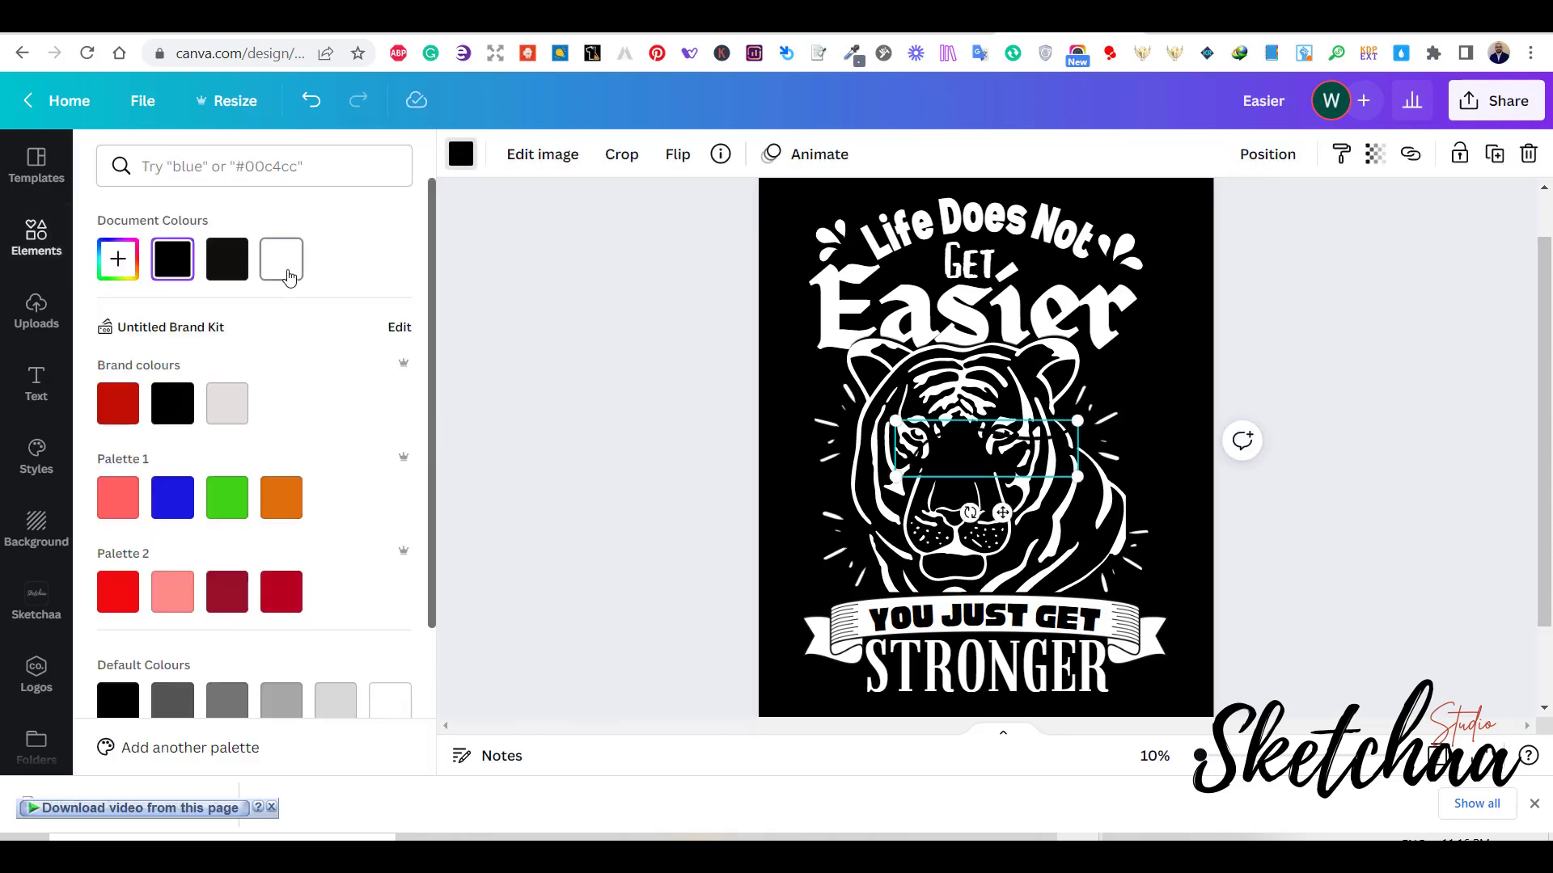
left_click(289, 275)
left_click_drag(1003, 513, 1078, 342)
left_click_drag(1153, 250, 1096, 260)
- Place a horizontally flipped copy of the curly line left of "GET" and shrink it to fit the gap
left_click_drag(1075, 321, 938, 323)
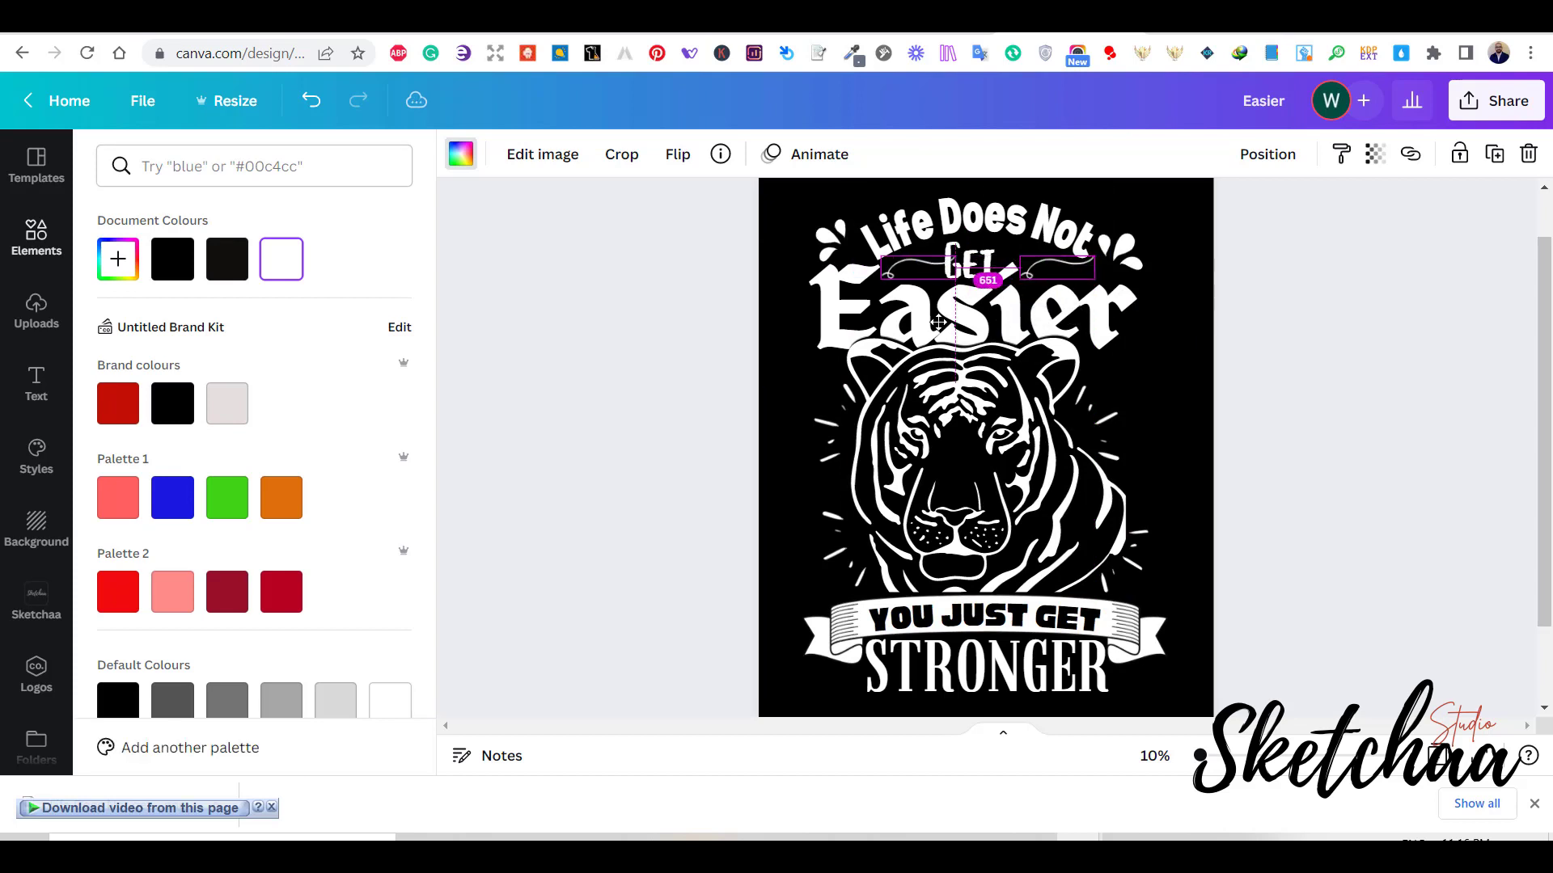
left_click(669, 163)
left_click(734, 207)
left_click(1268, 345)
left_click_drag(954, 256, 938, 260)
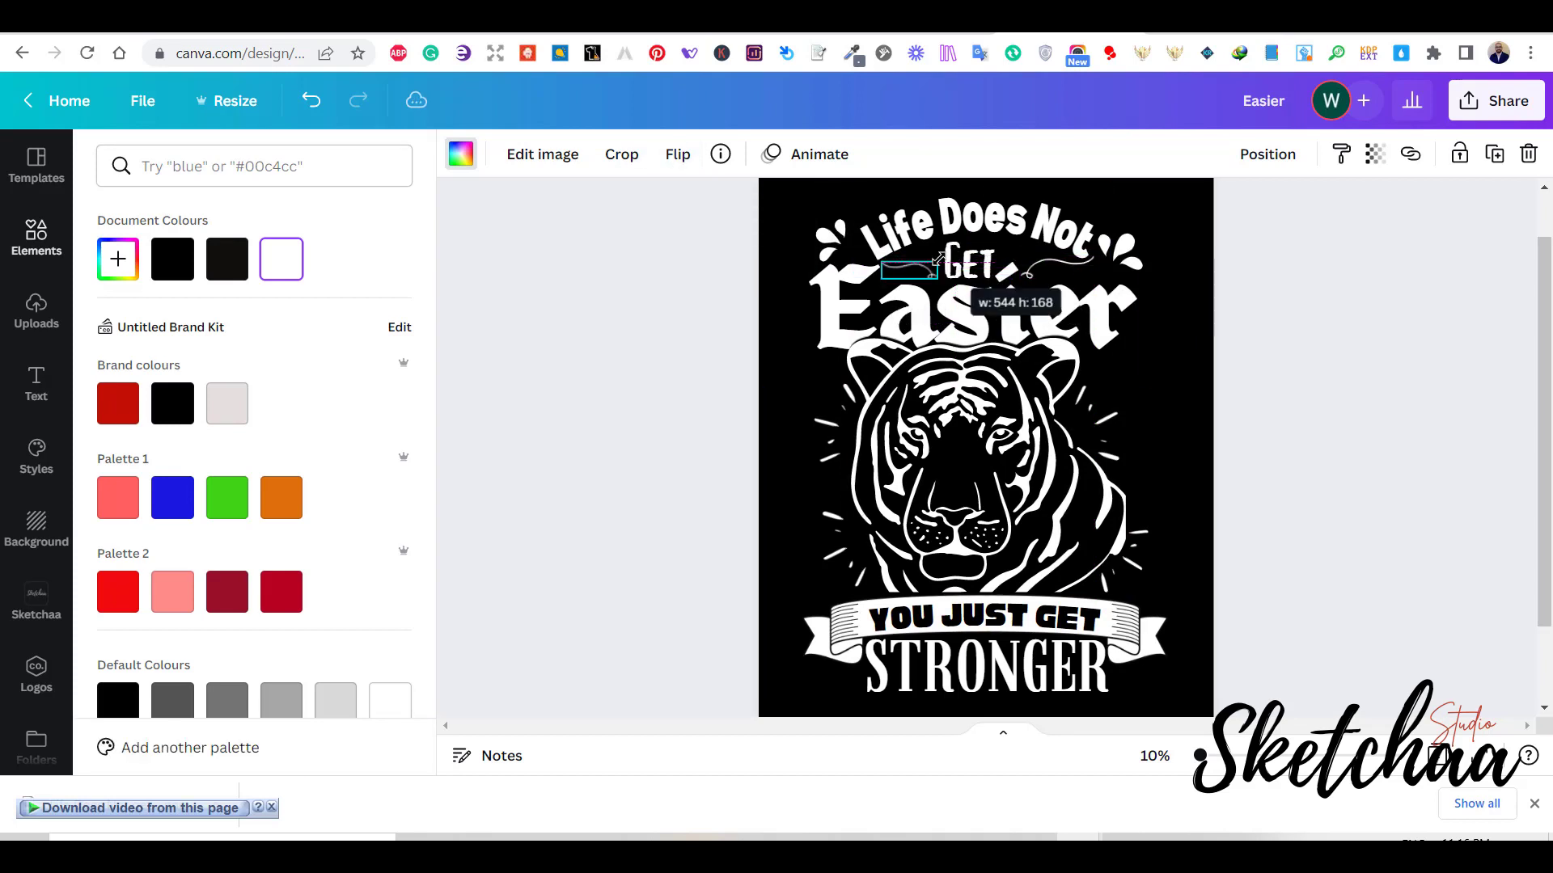
left_click(1317, 350)
left_click(909, 272)
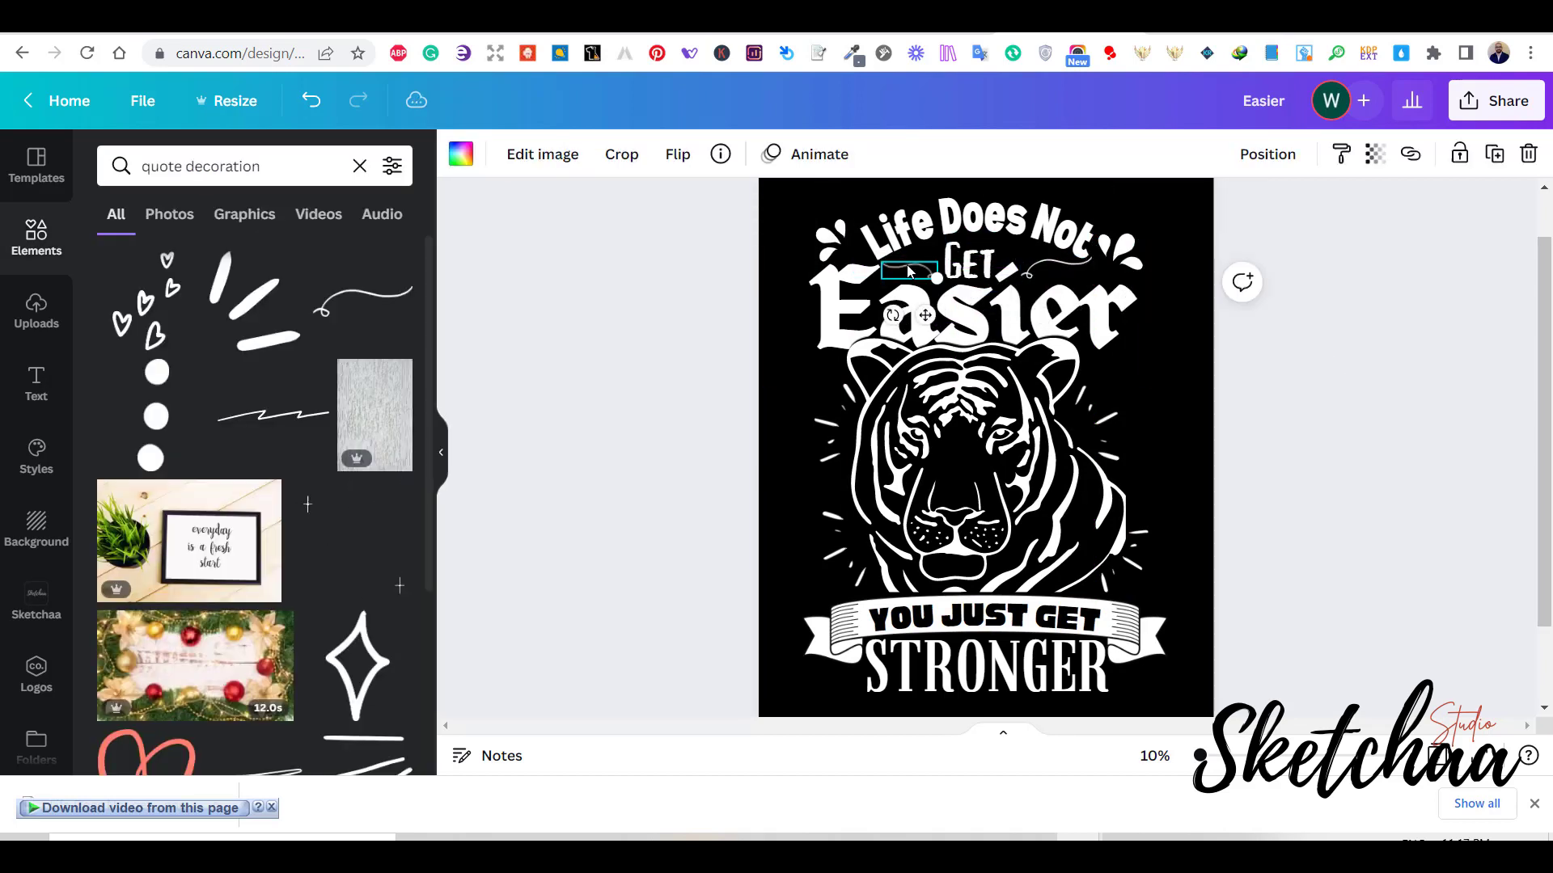
left_click(1302, 396)
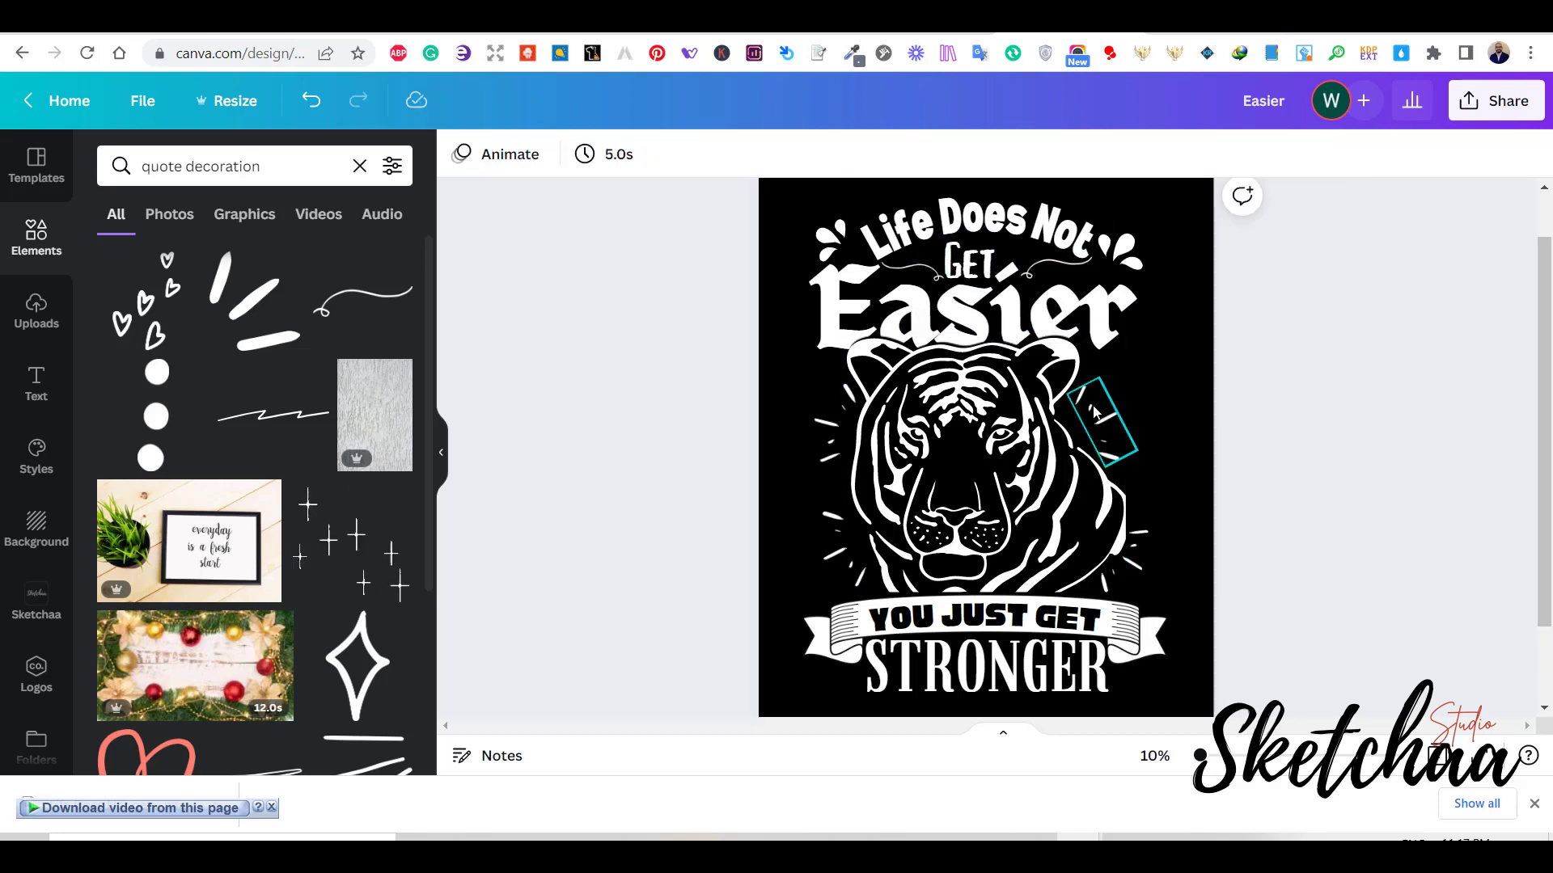
- Add the three-stroke burst graphic in white, shrink and rotate it, and place it right of the tiger's head
left_click(320, 321)
left_click(463, 156)
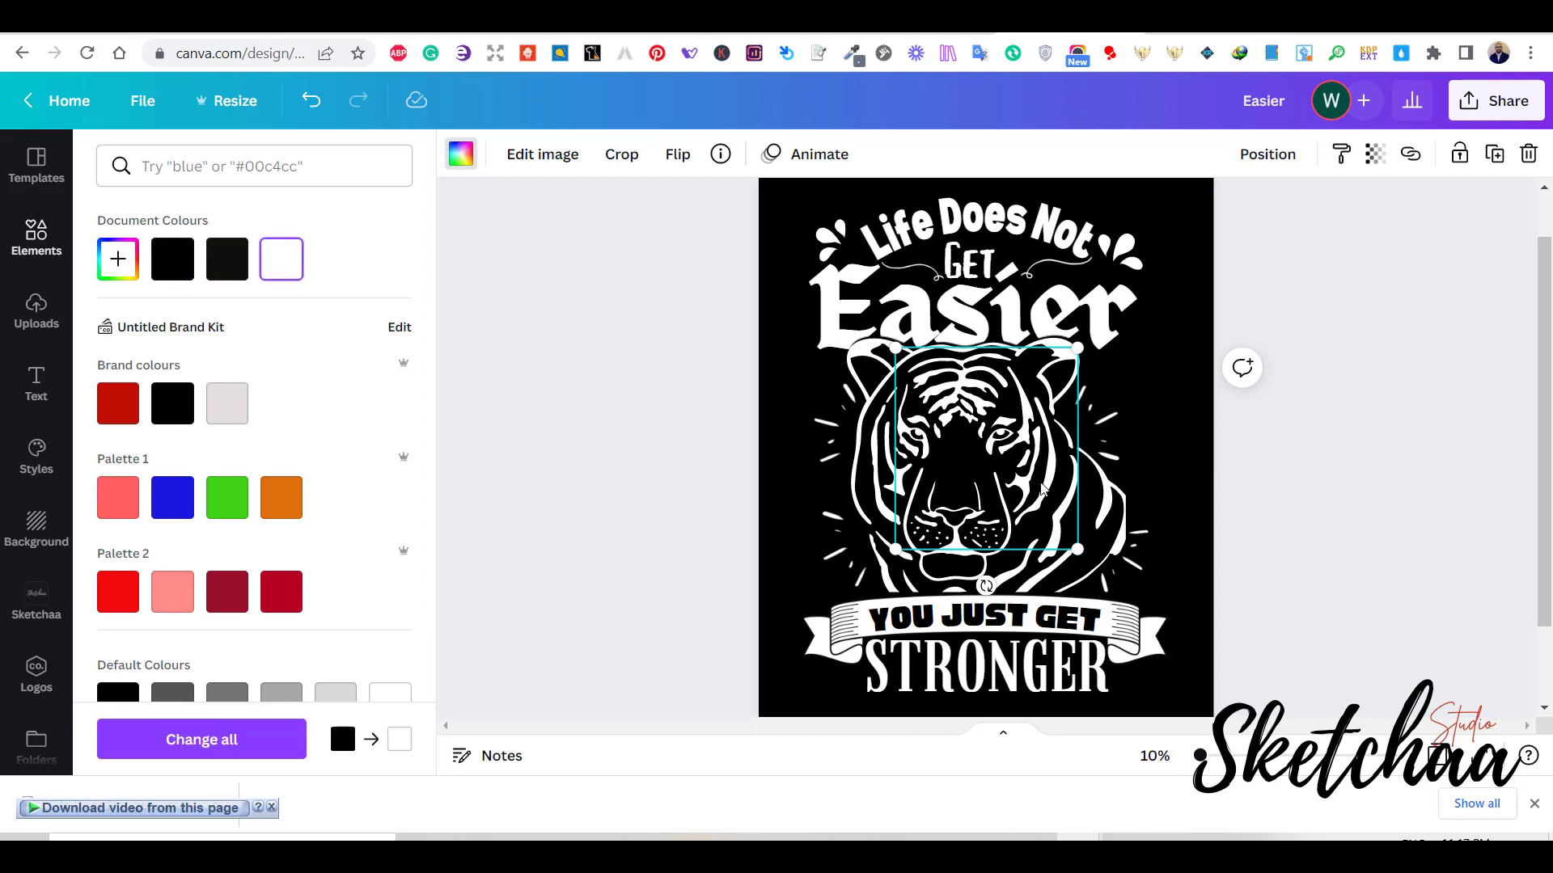
left_click_drag(991, 450, 1147, 417)
left_click_drag(1233, 316, 1155, 405)
left_click_drag(1106, 461, 1130, 414)
left_click_drag(1178, 357, 1145, 393)
left_click_drag(1109, 504, 1098, 496)
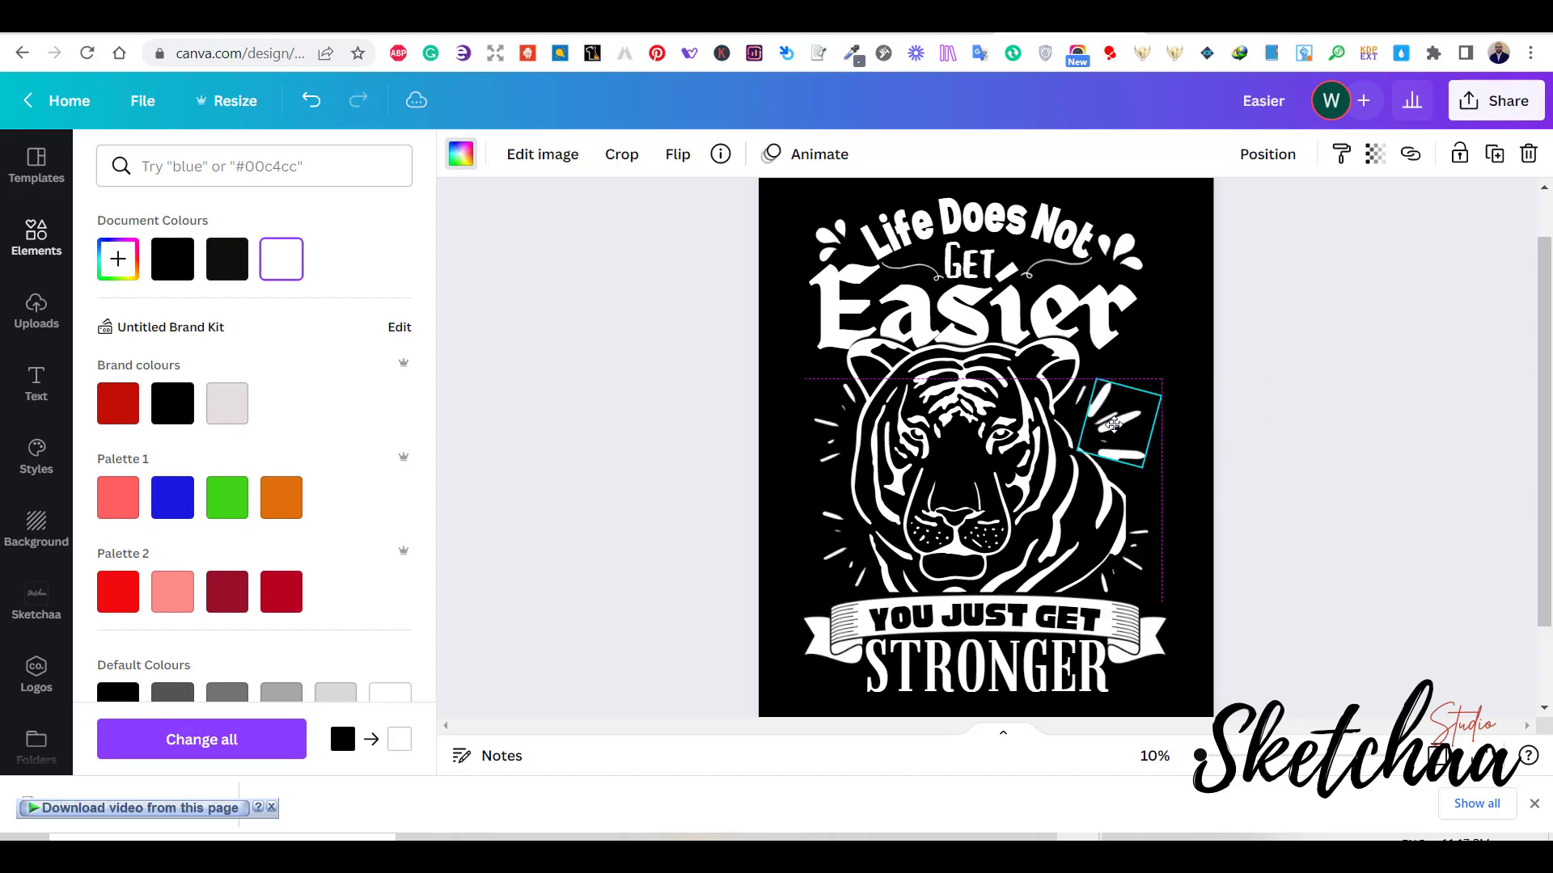
left_click(1292, 491)
- Copy the three-stroke burst to the left of the tiger's head, flipped and rotated to point outward
left_click(1118, 425)
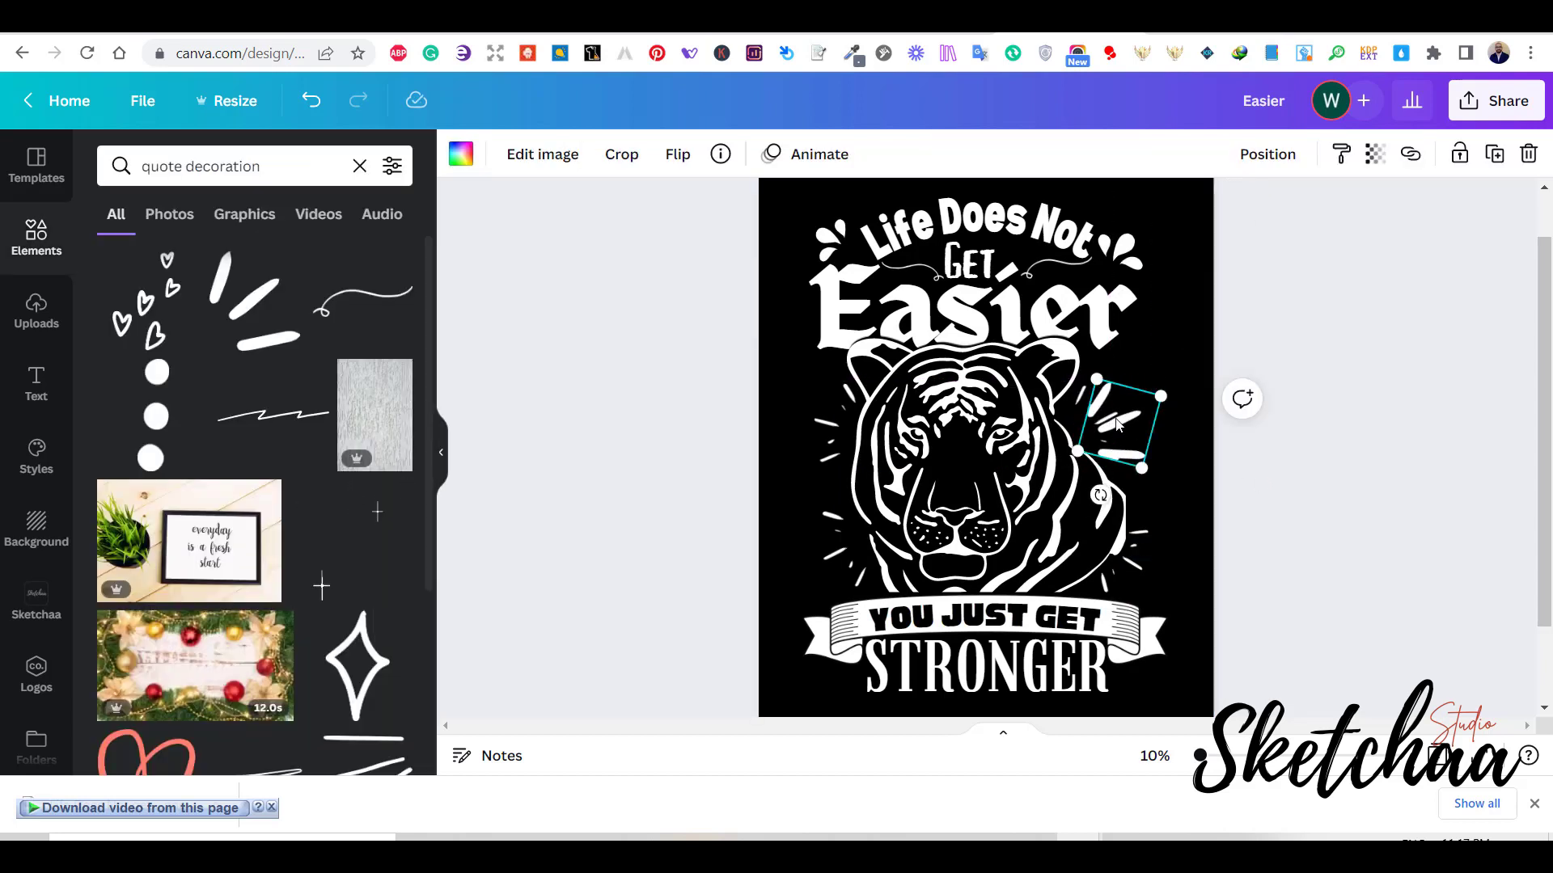
left_click_drag(1116, 424, 849, 419)
left_click(678, 156)
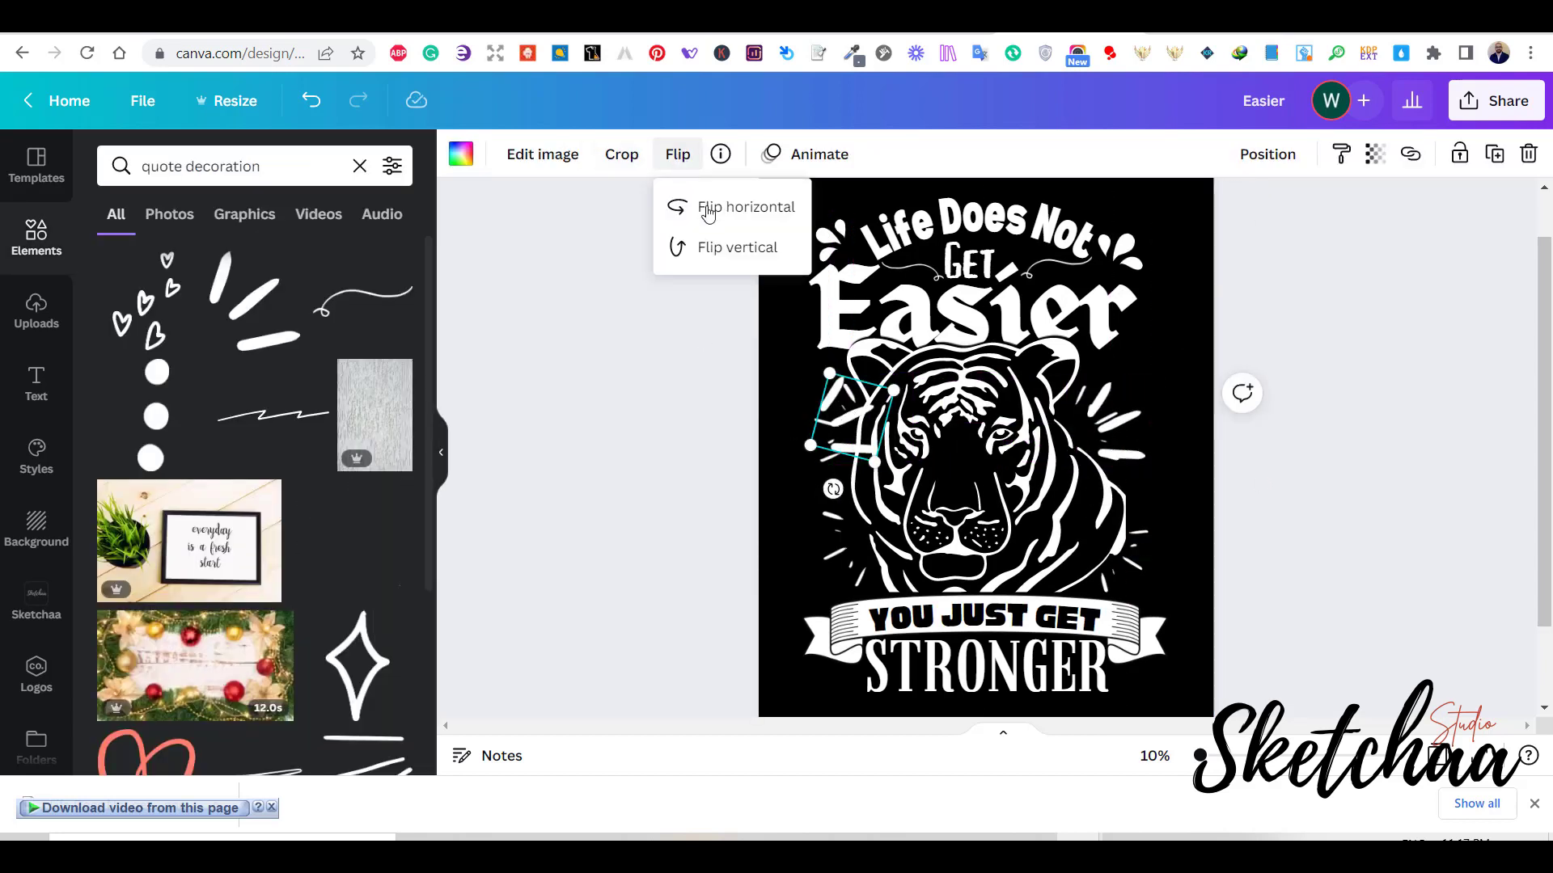
left_click(711, 208)
left_click(682, 256)
left_click_drag(833, 489, 778, 481)
left_click_drag(866, 425, 838, 433)
left_click_drag(769, 475, 772, 486)
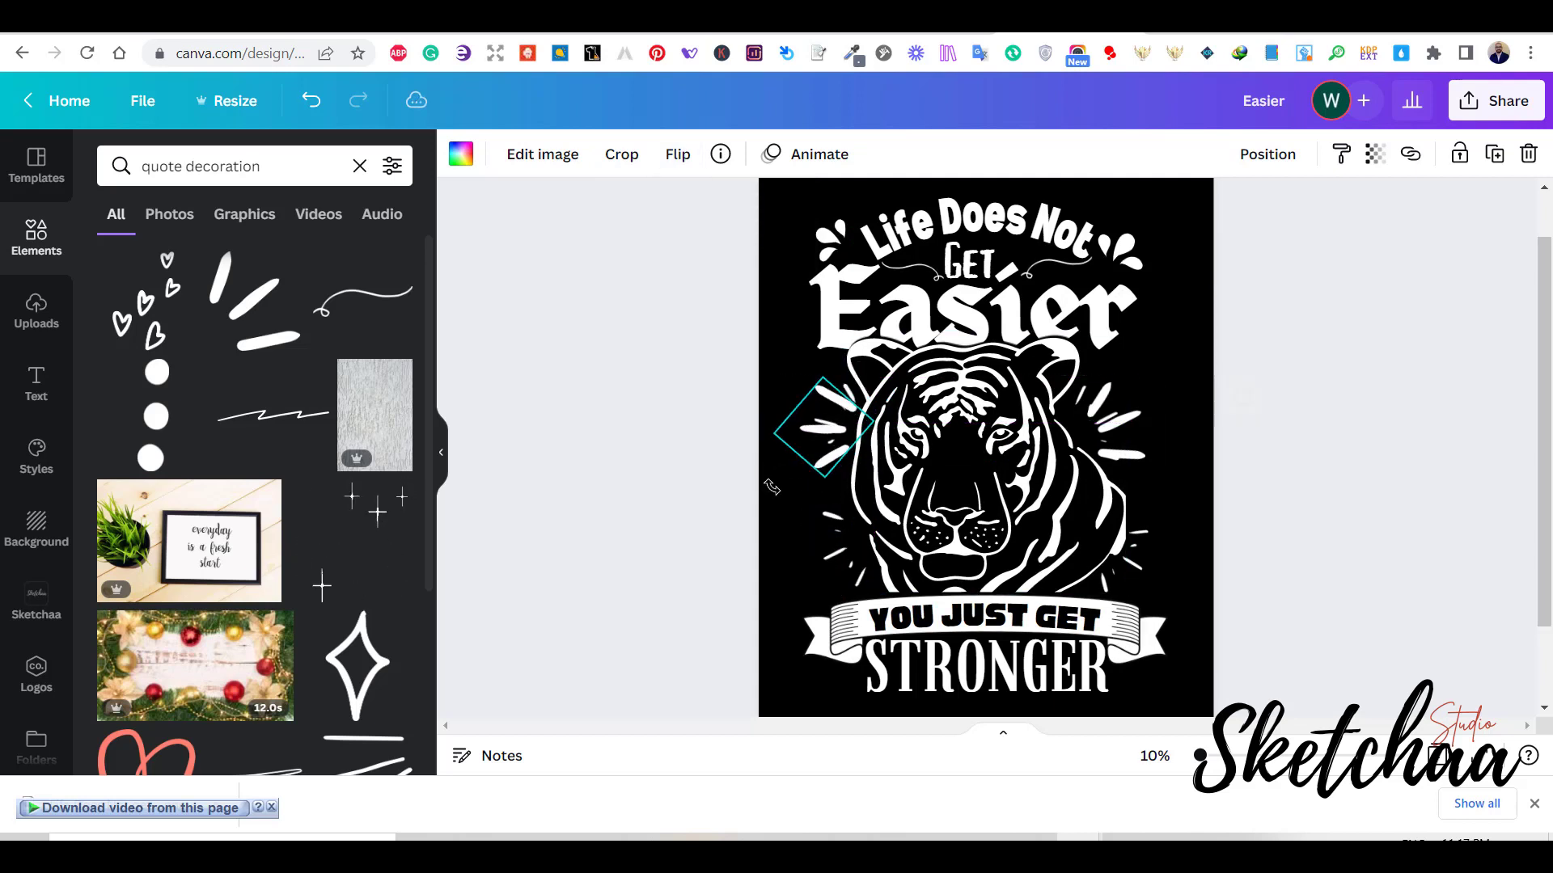
left_click_drag(835, 434, 835, 440)
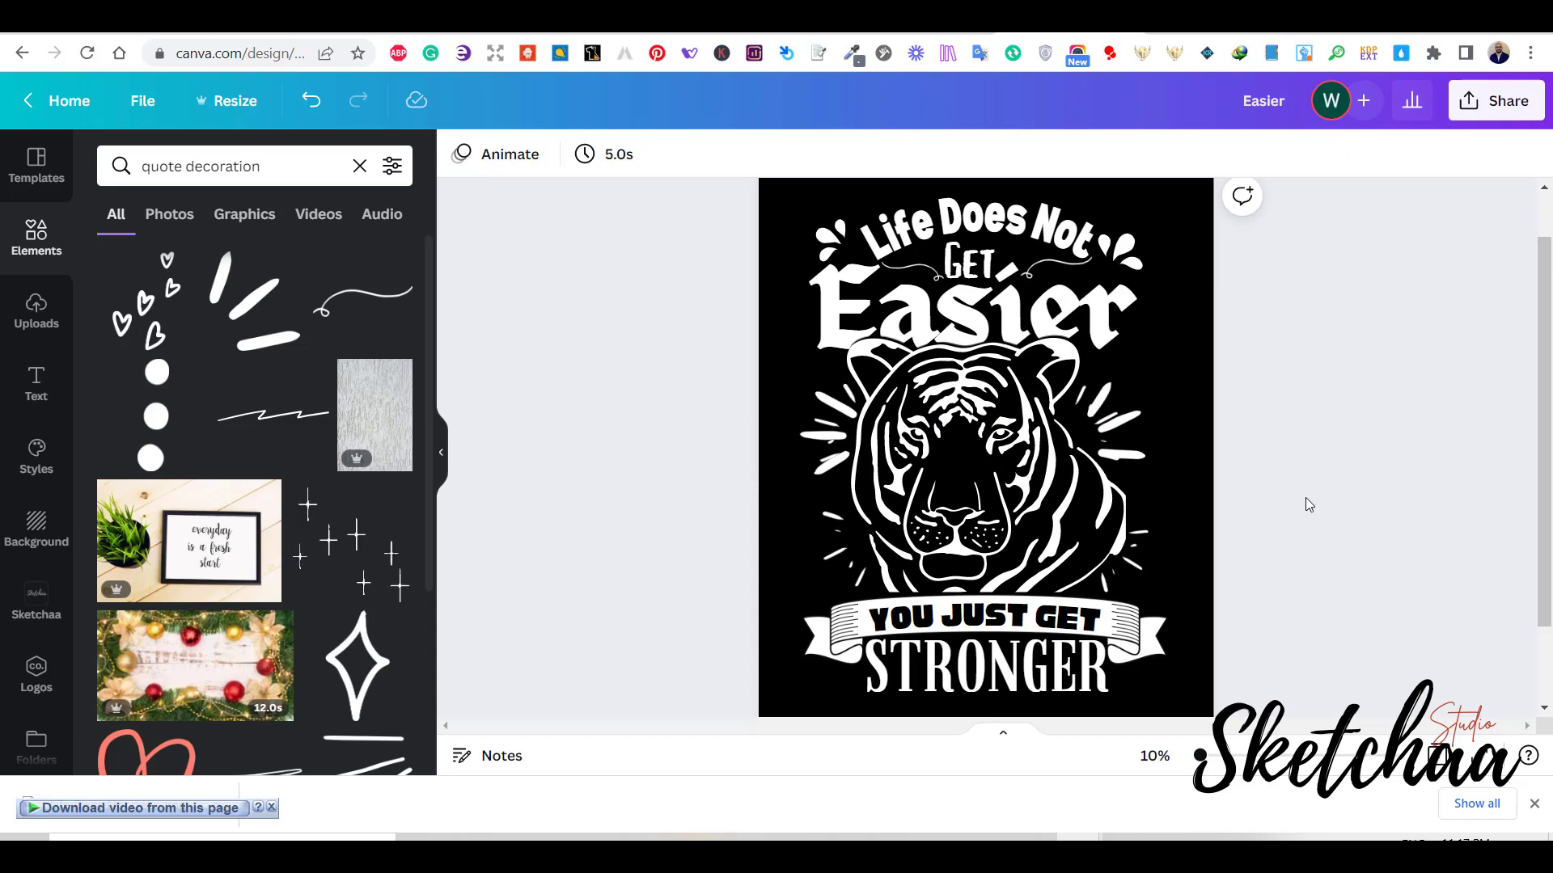
- Fine-tune both three-stroke bursts, lowering the left one slightly and moving the right one closer to the tiger
scroll(388, 631, "down", 1)
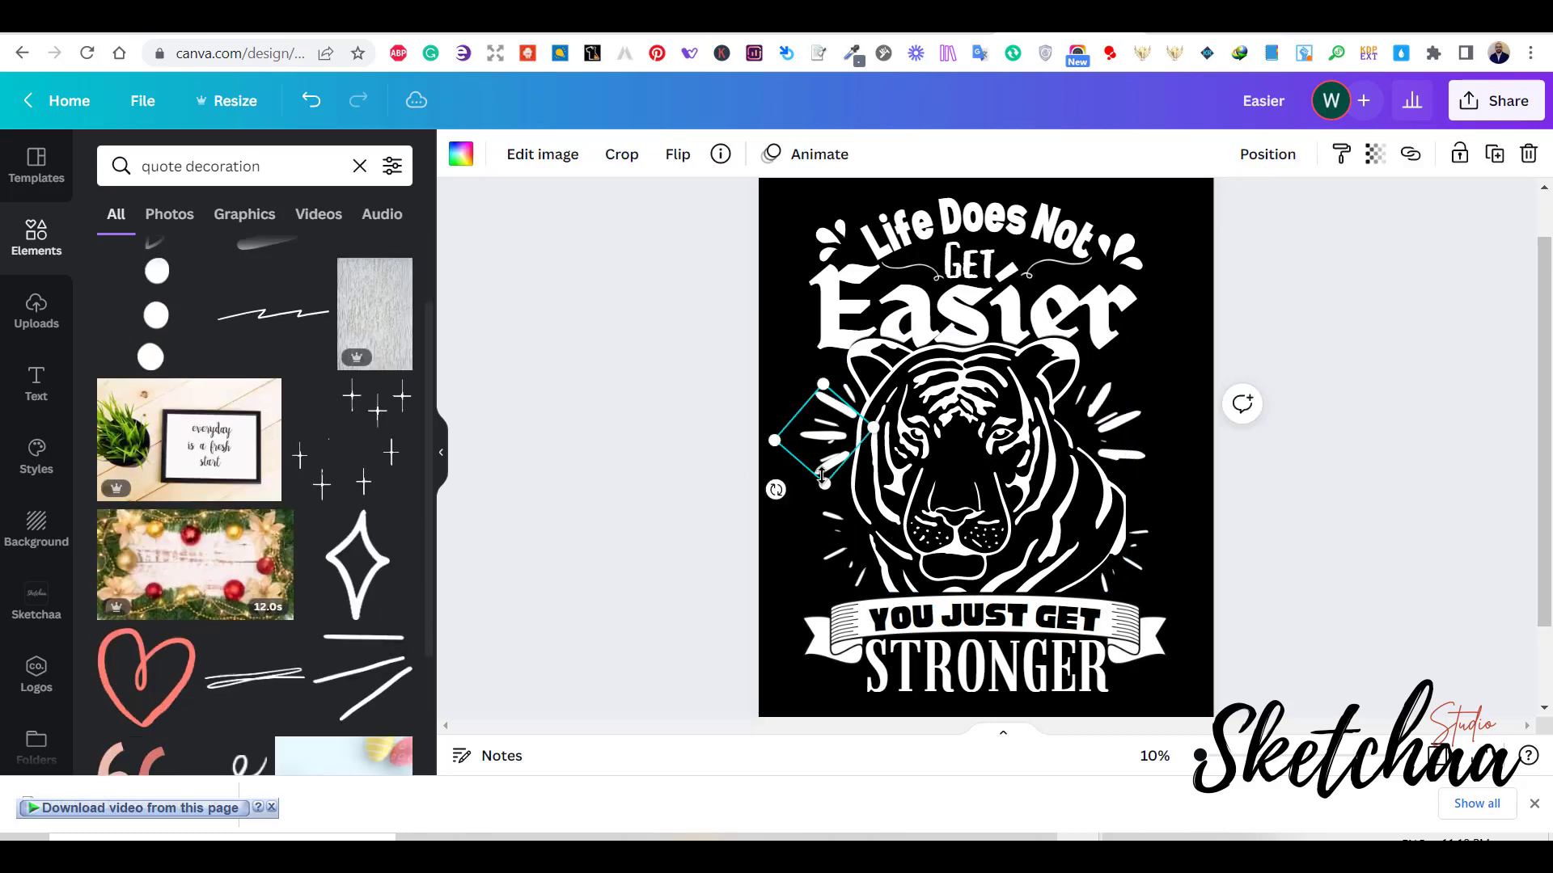
left_click_drag(827, 436, 826, 445)
left_click(1443, 562)
left_click(1126, 430)
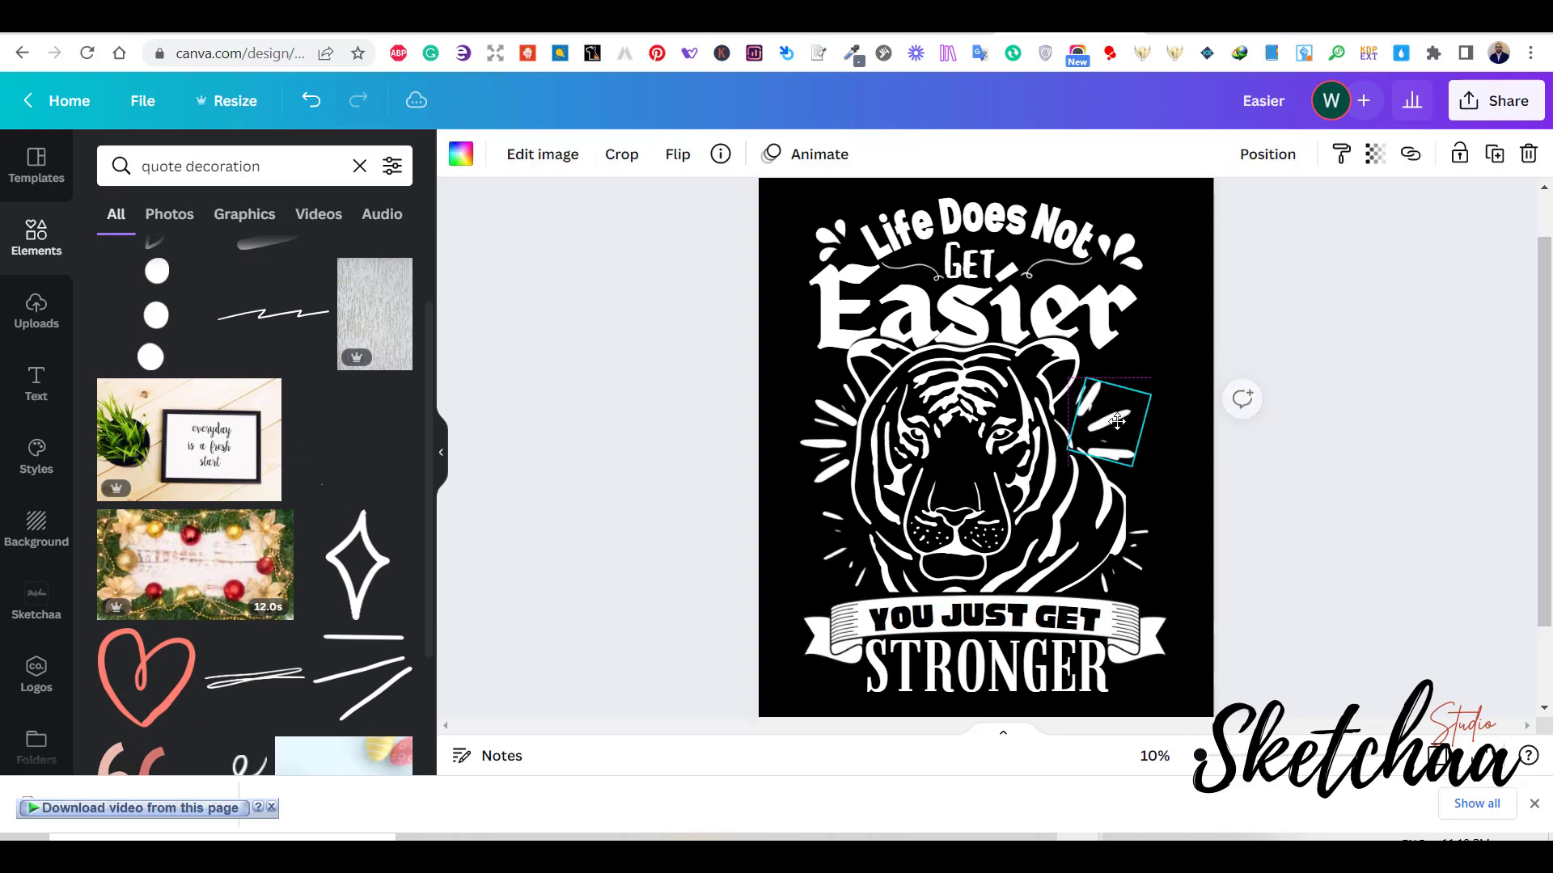
left_click_drag(1125, 430, 1120, 418)
left_click(1338, 527)
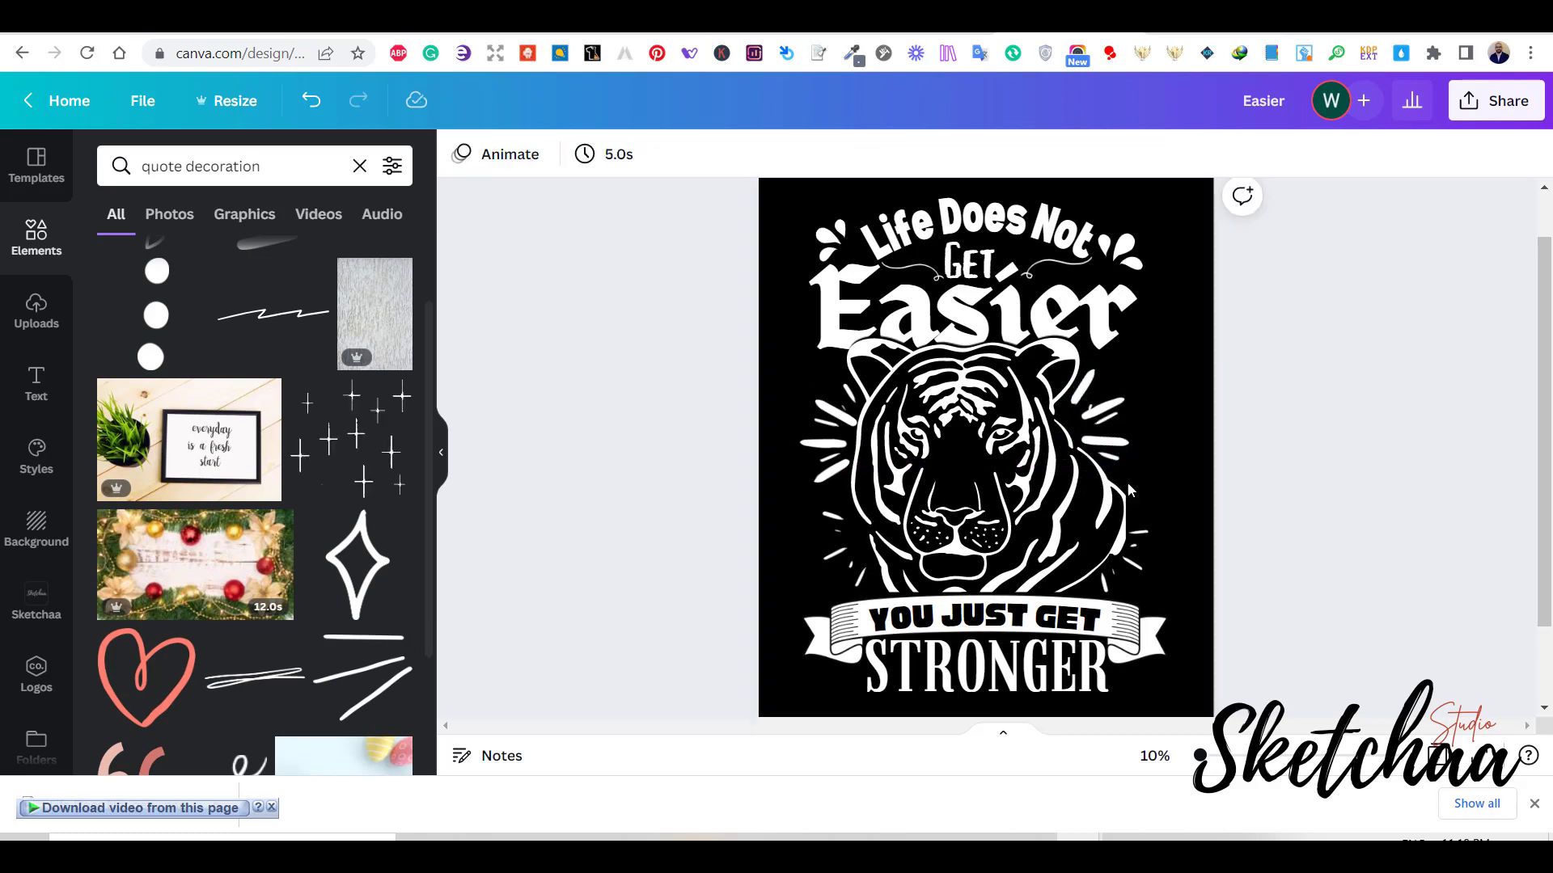
- Select all texts and graphics together and enlarge the whole composition slightly on the page
left_click(977, 261)
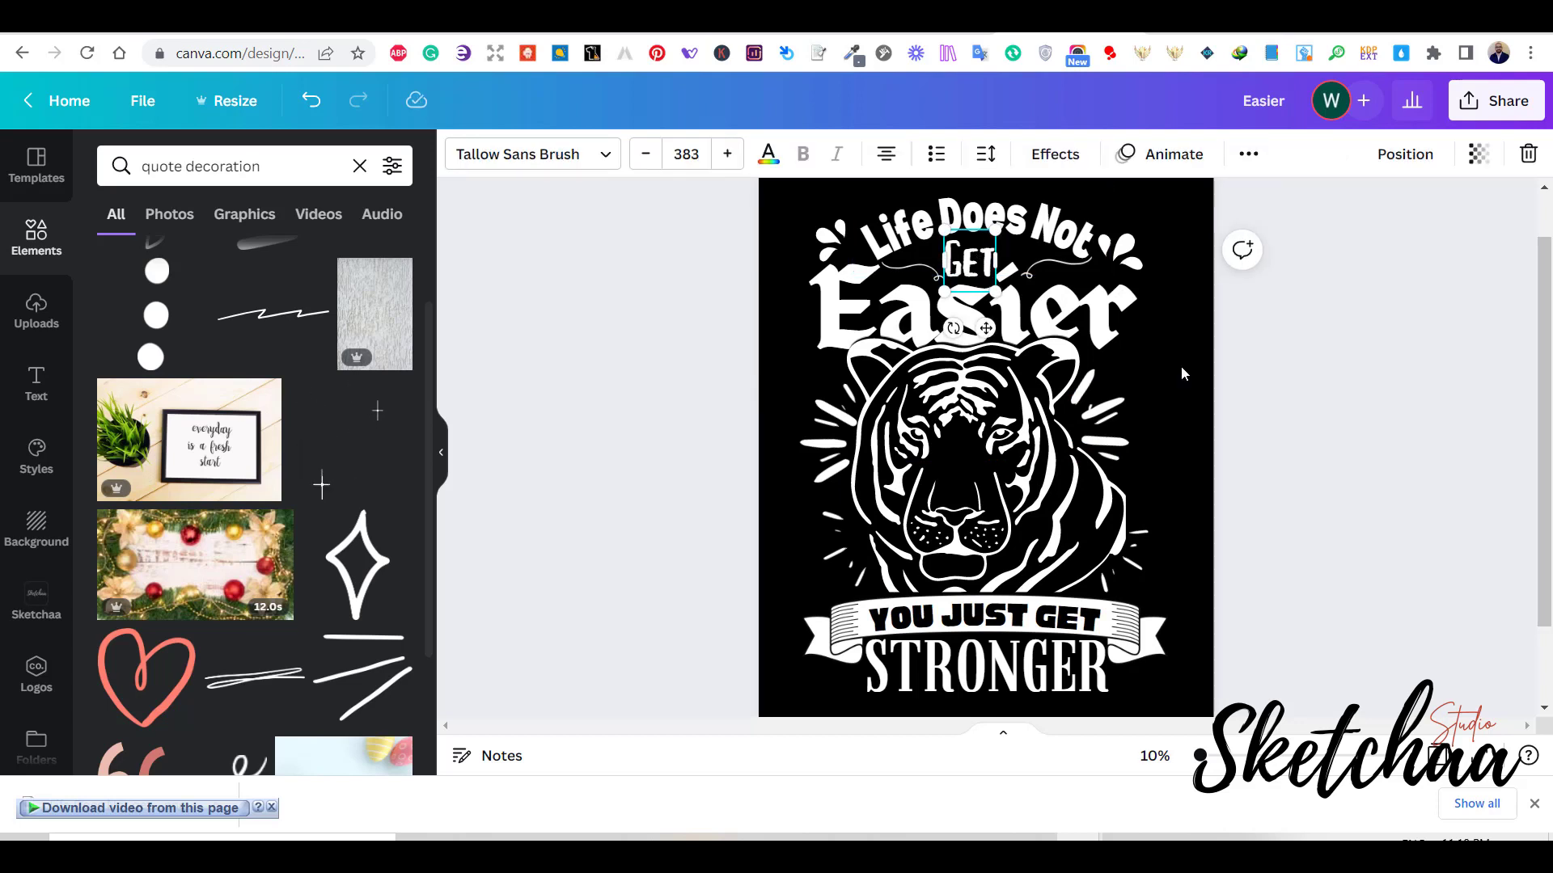
left_click(1434, 468)
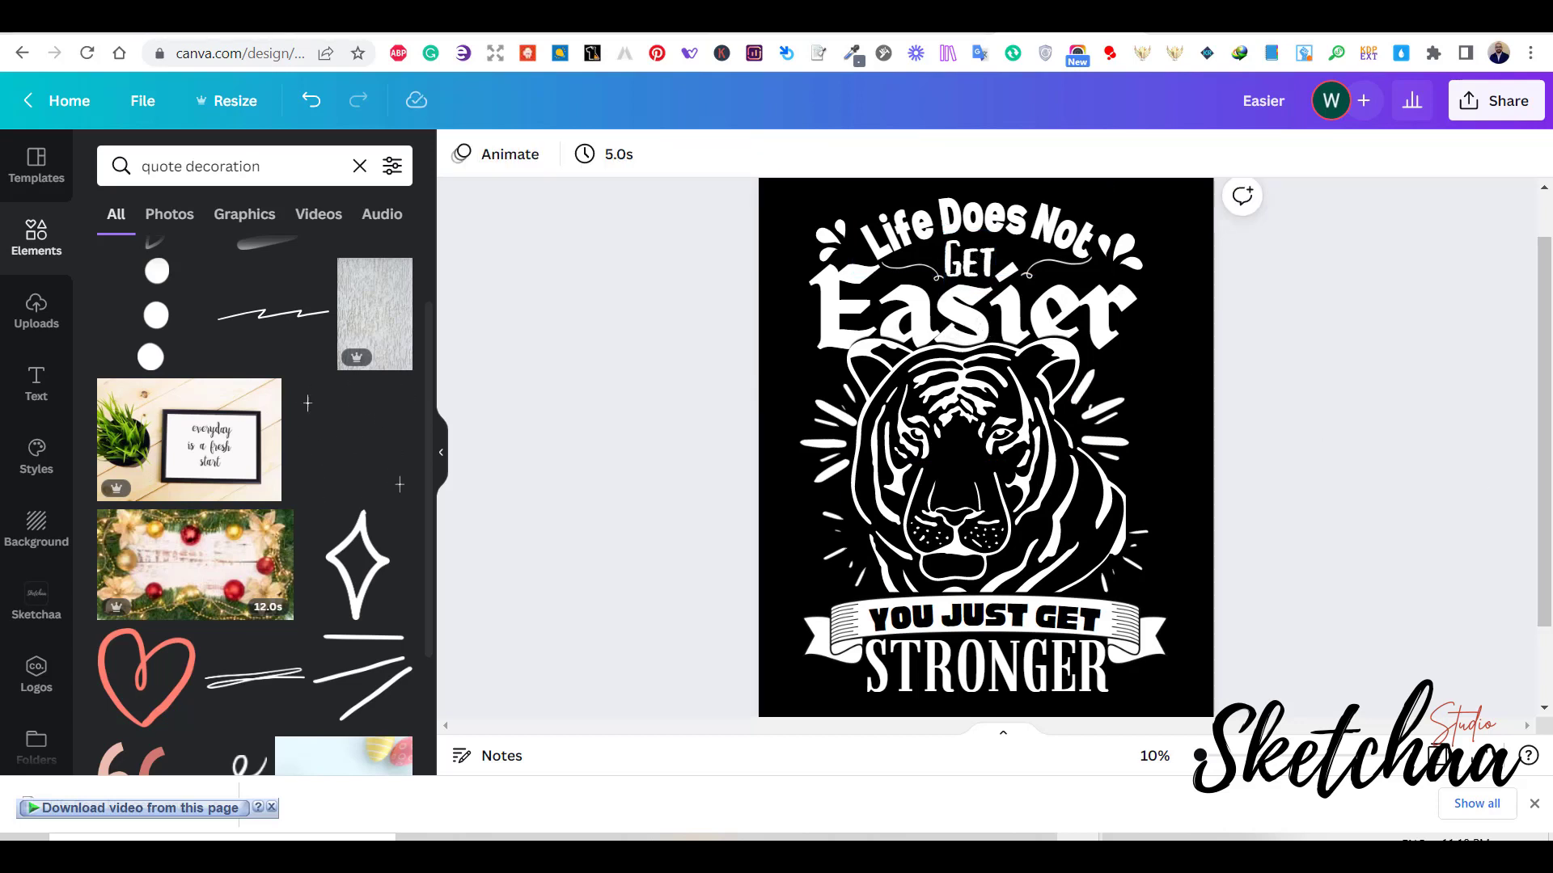
left_click_drag(1174, 183, 768, 718)
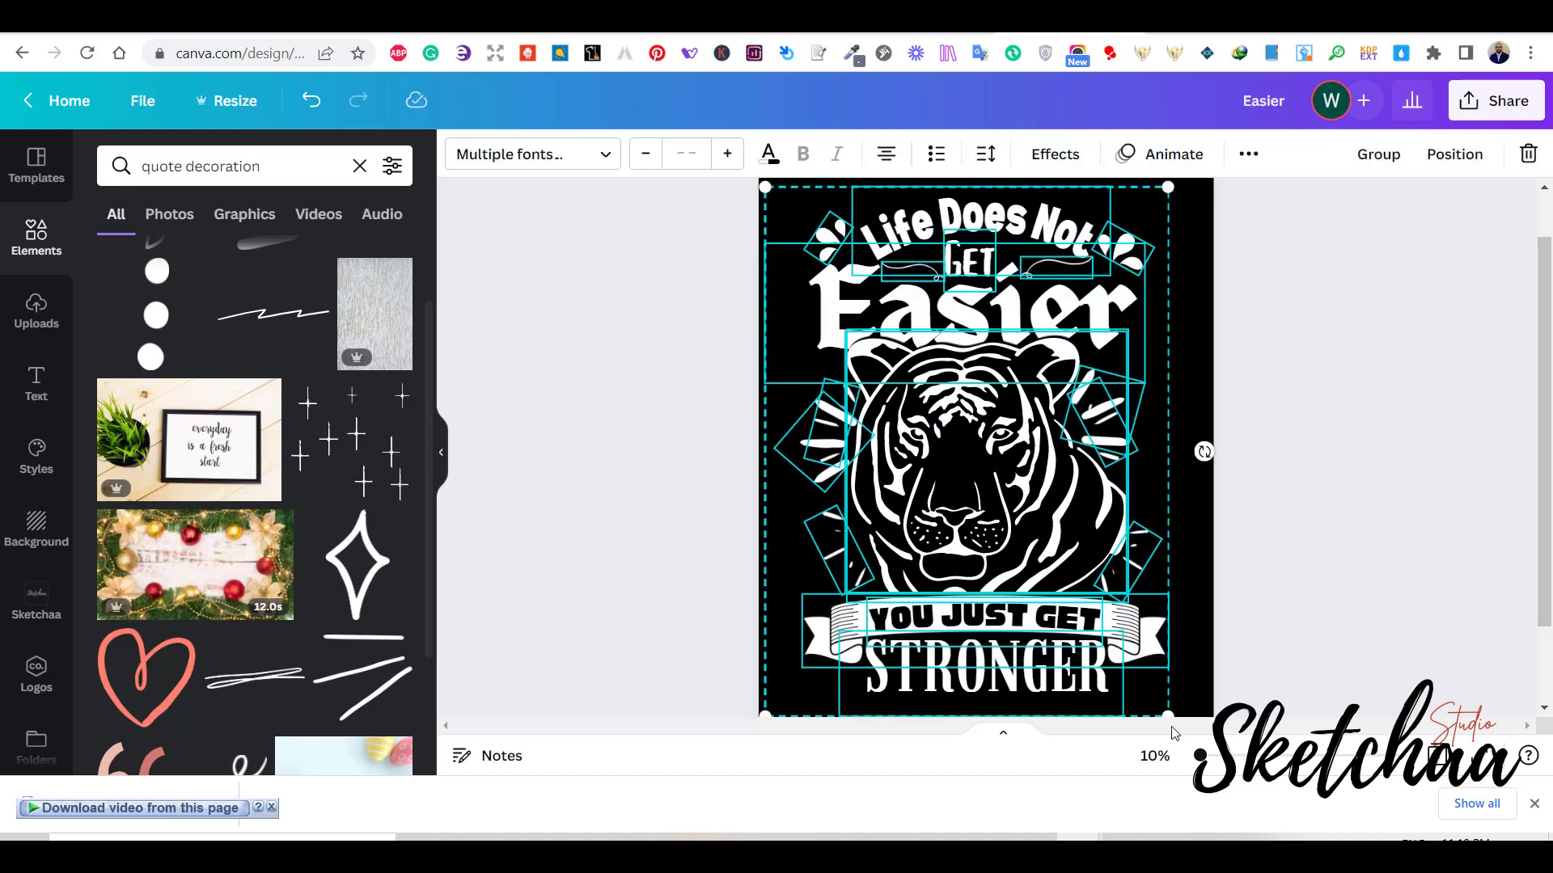
left_click_drag(1164, 711, 1185, 730)
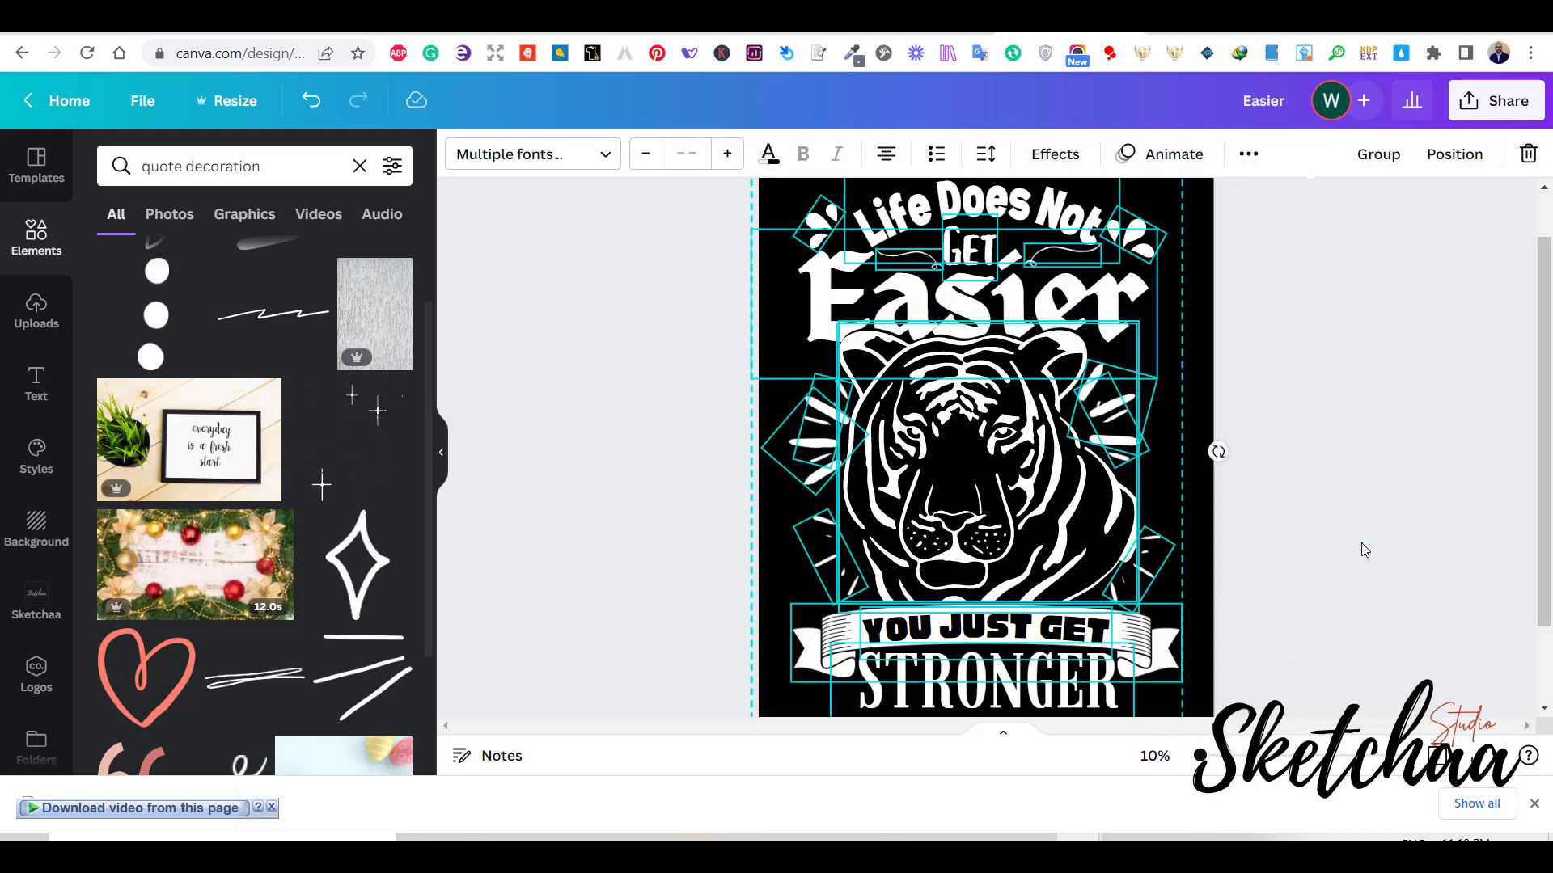
left_click(1361, 543)
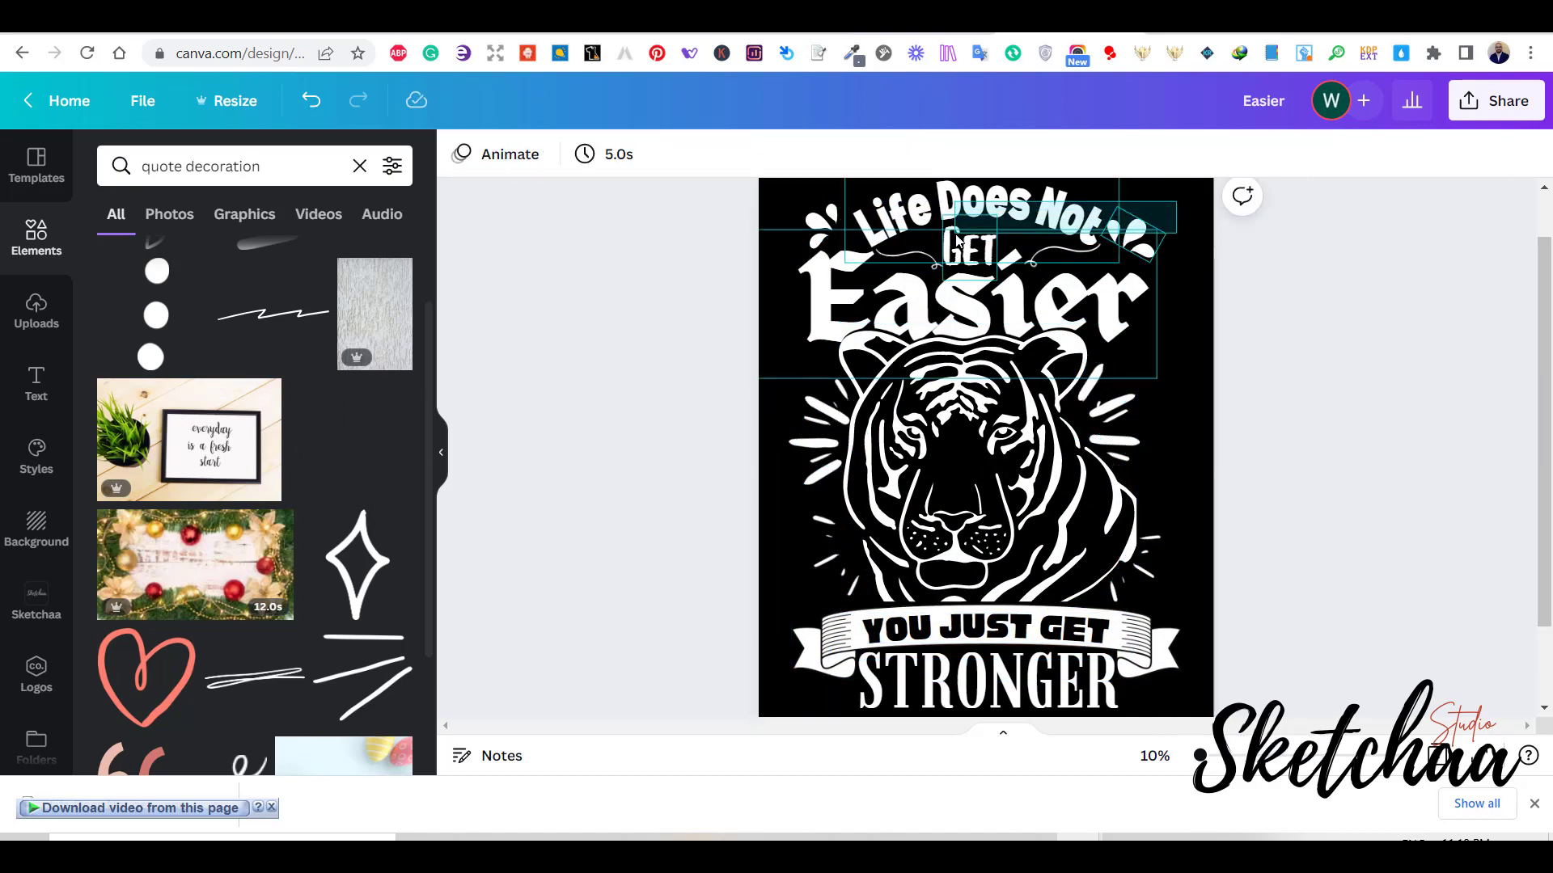
- Nudge "Life Does Not", "GET", the curly lines and the splashes together slightly down toward "Easier"
left_click(973, 257)
left_click(974, 264)
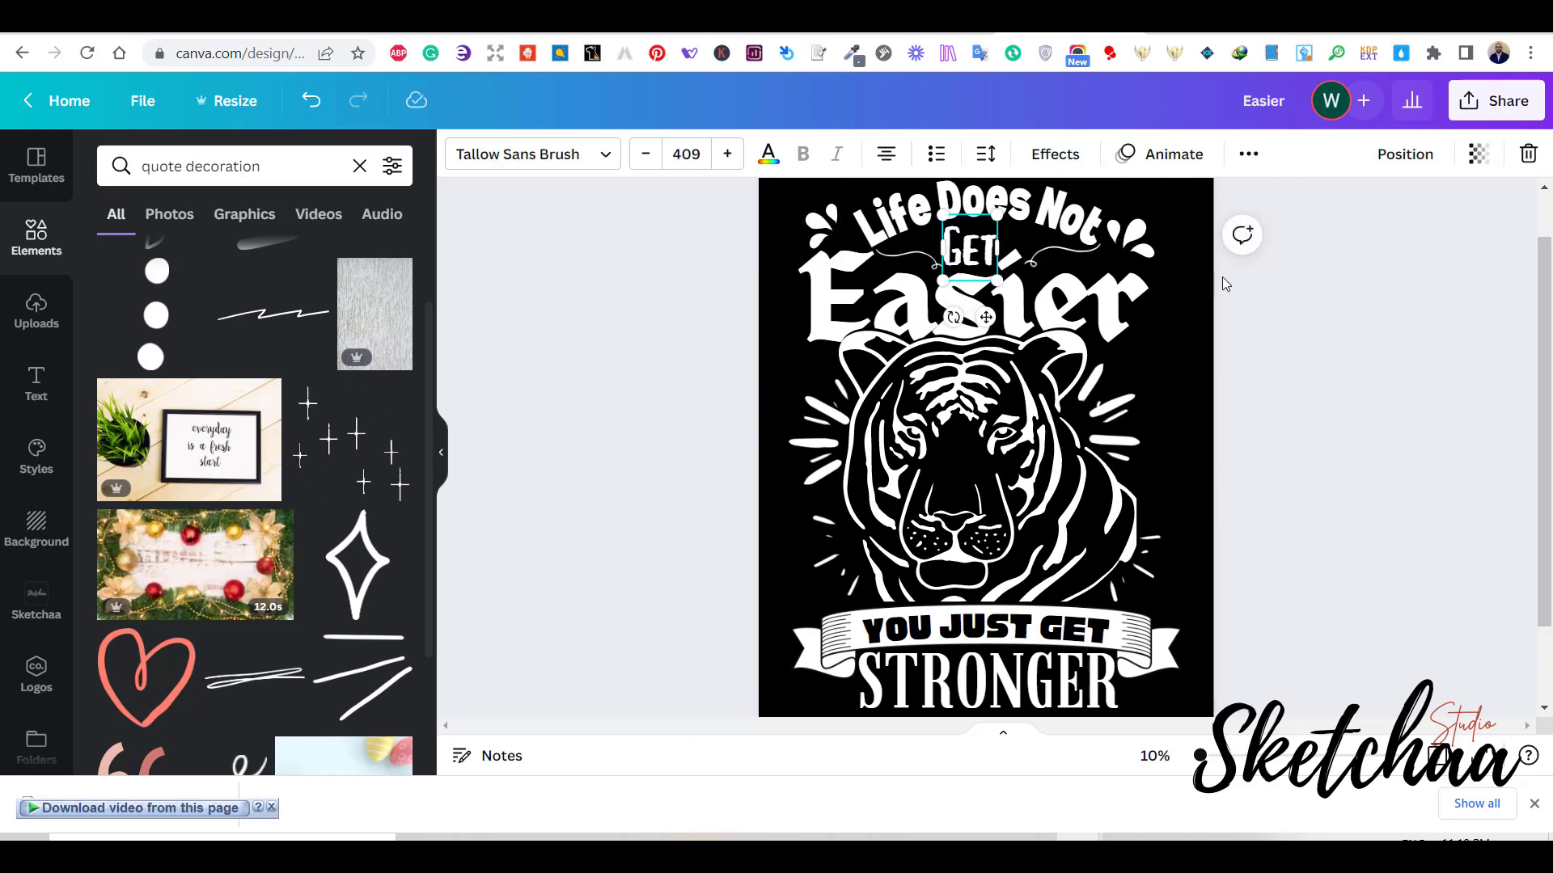
left_click_drag(1182, 214, 819, 233)
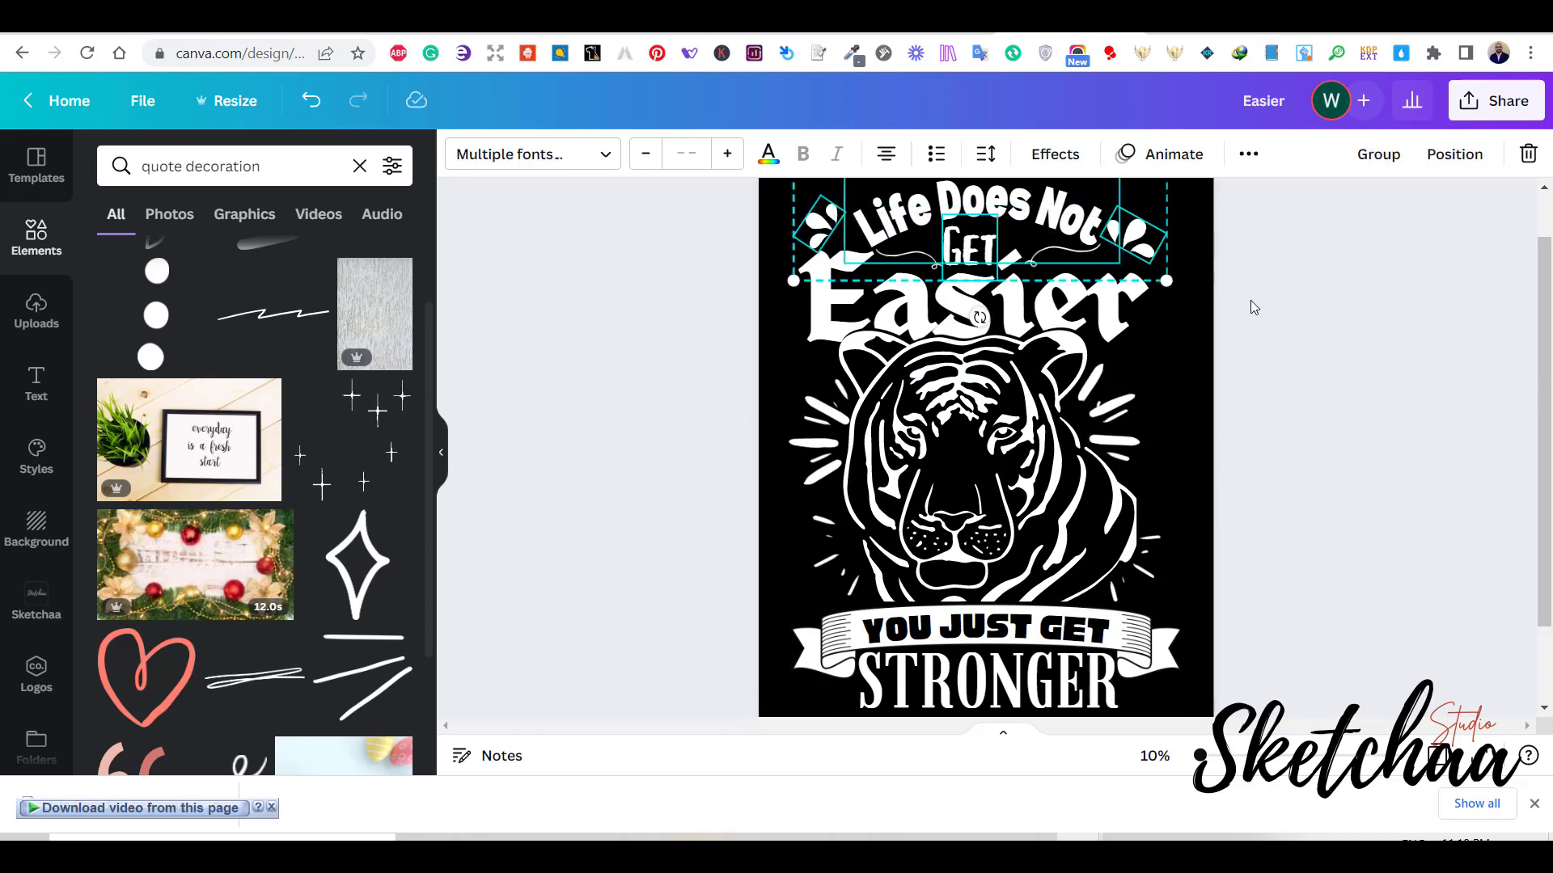
key("Down")
key("Down")
key("Down")
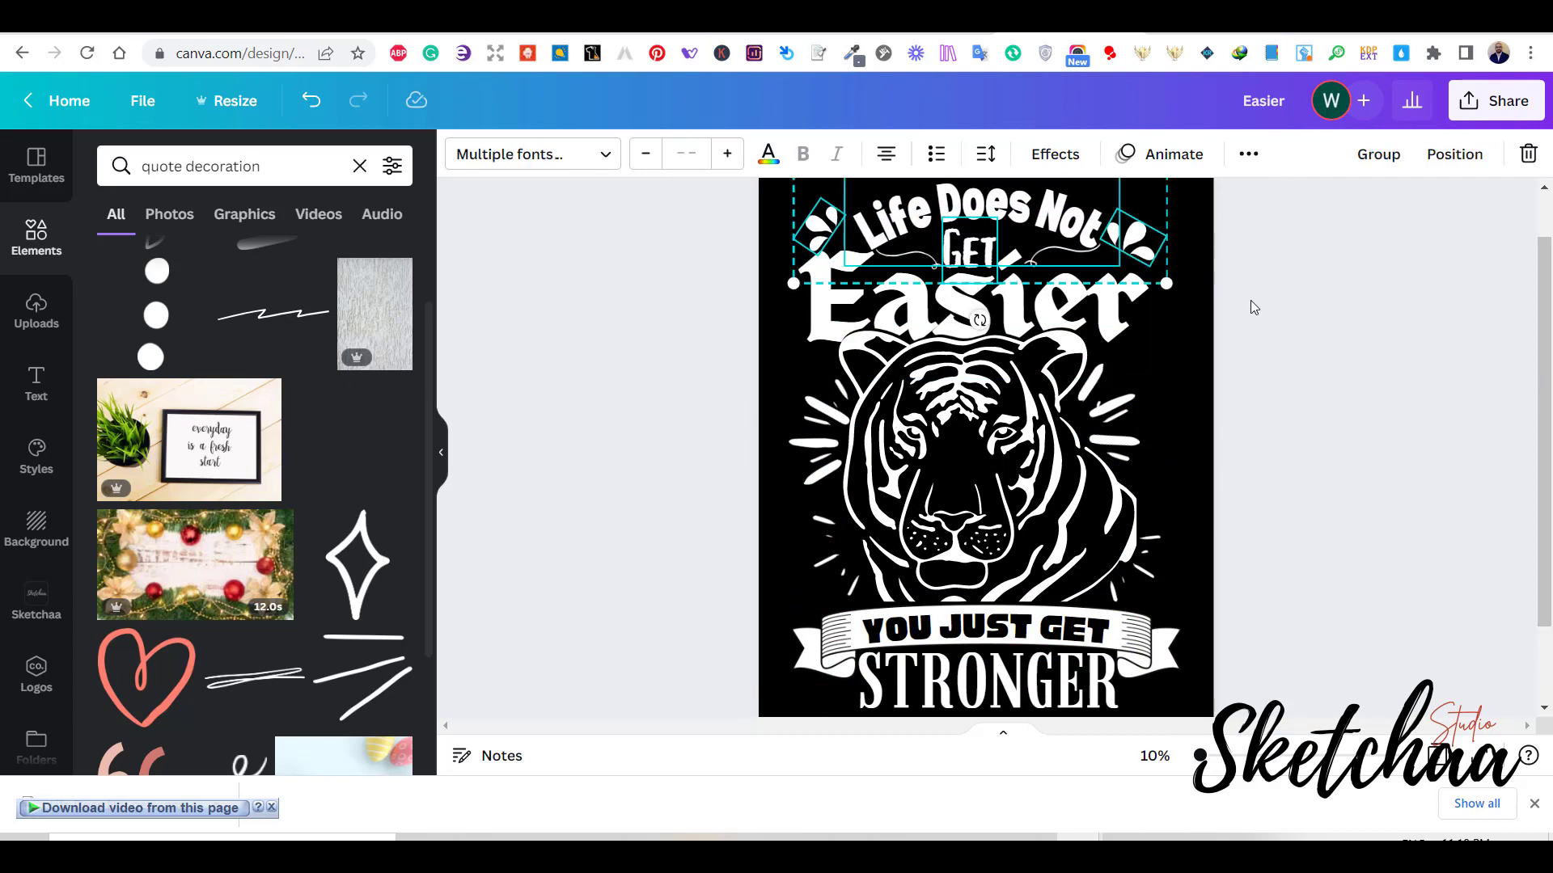
left_click(1373, 474)
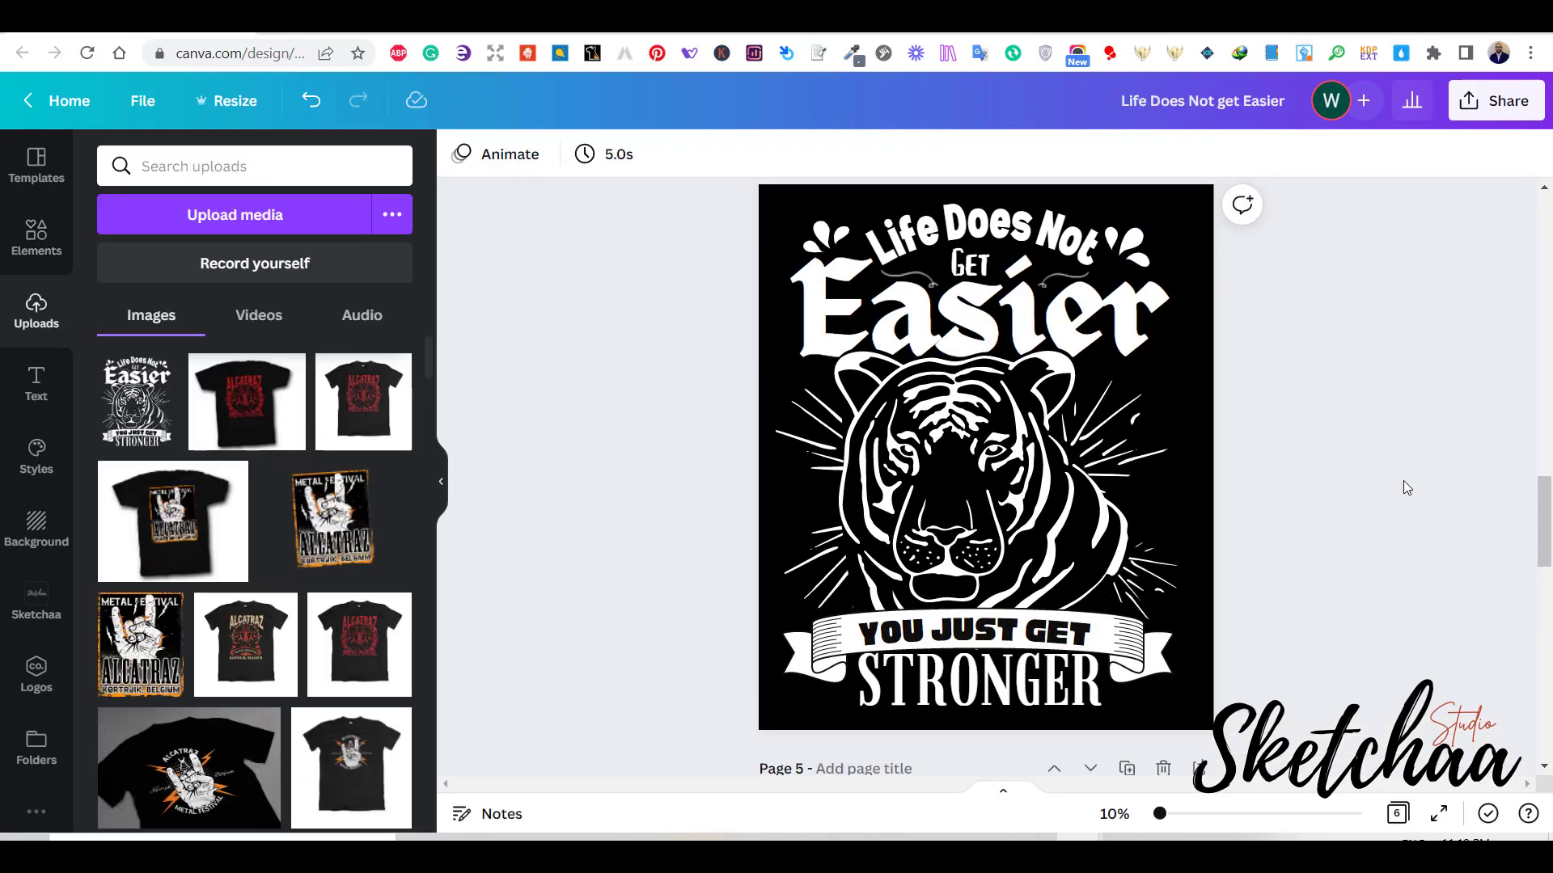